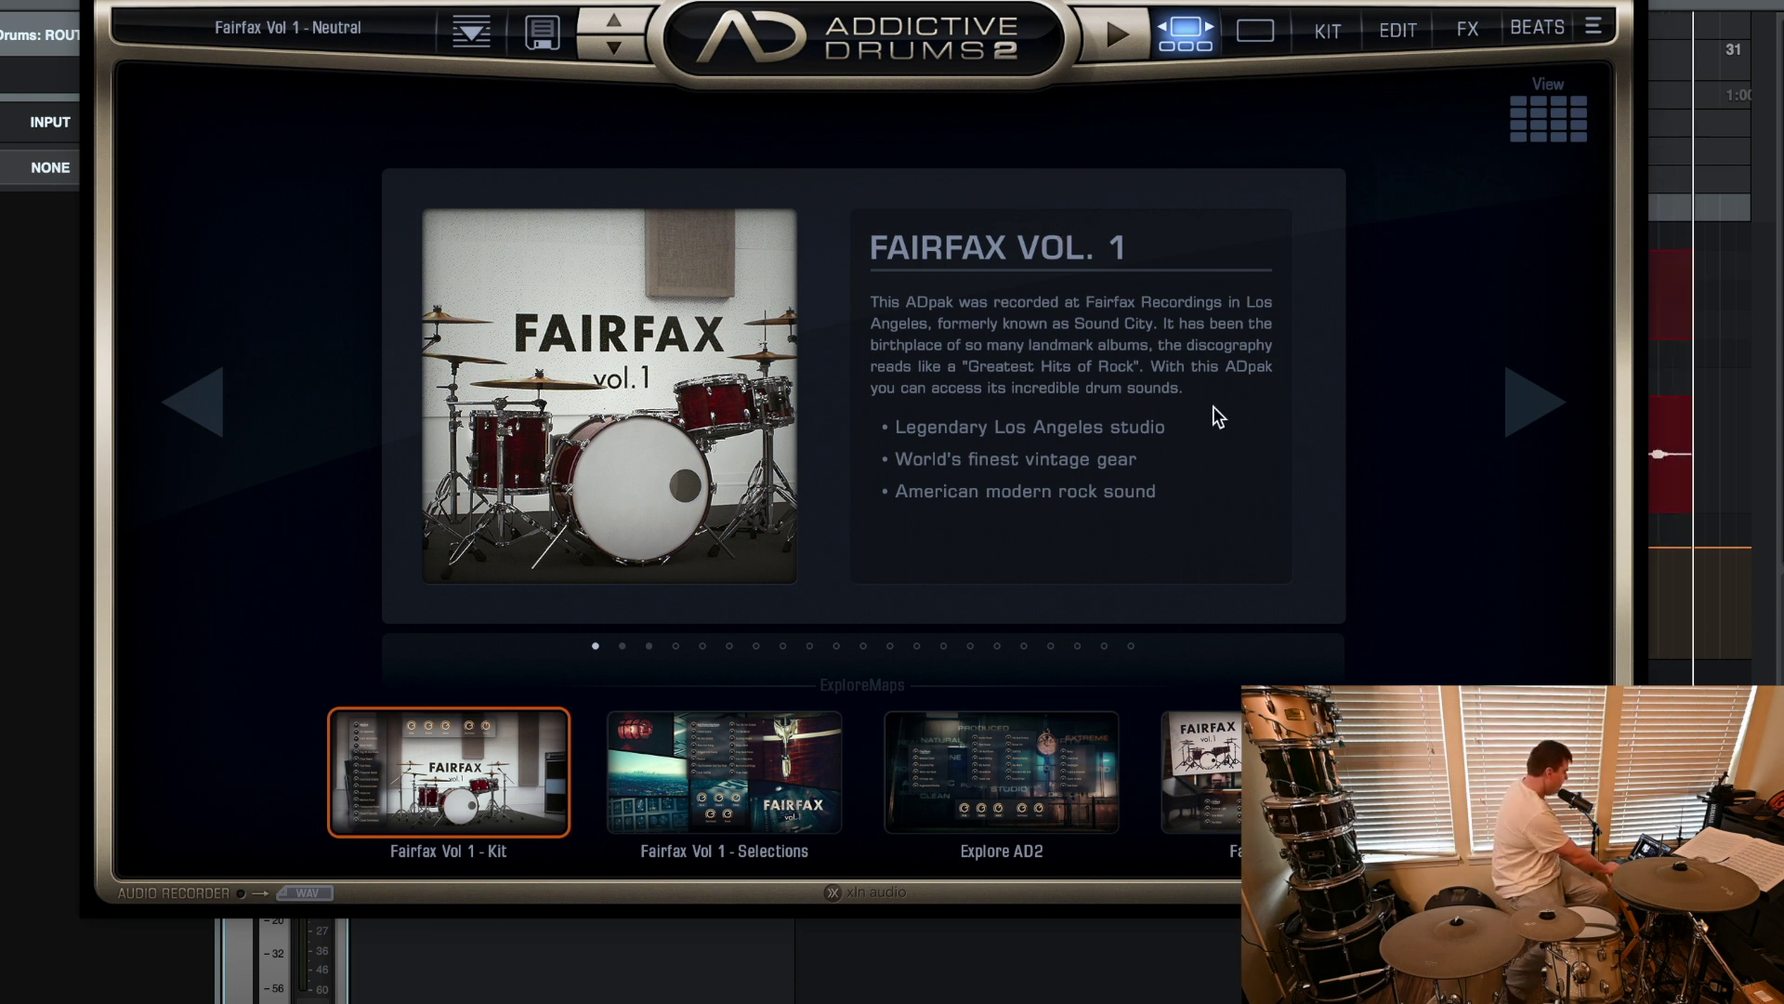
Browse the Explore pages to the Black Velvet kit and reposition the plugin window.
click(1526, 417)
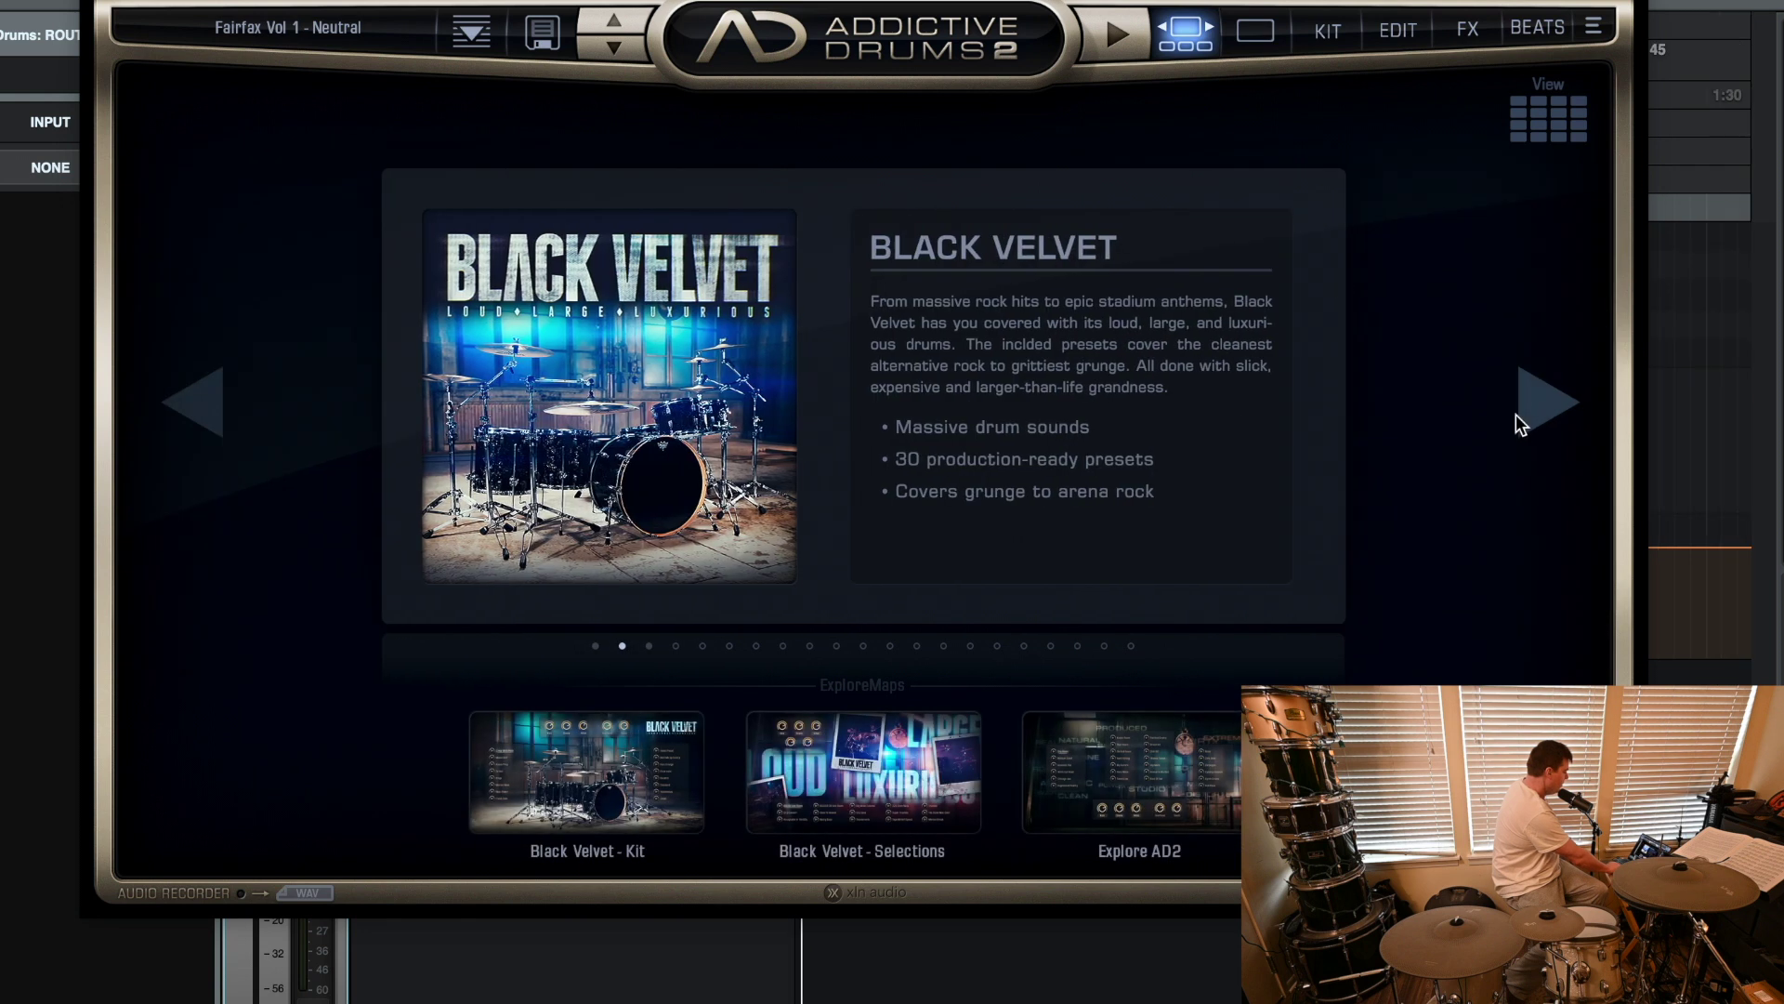
click(1256, 31)
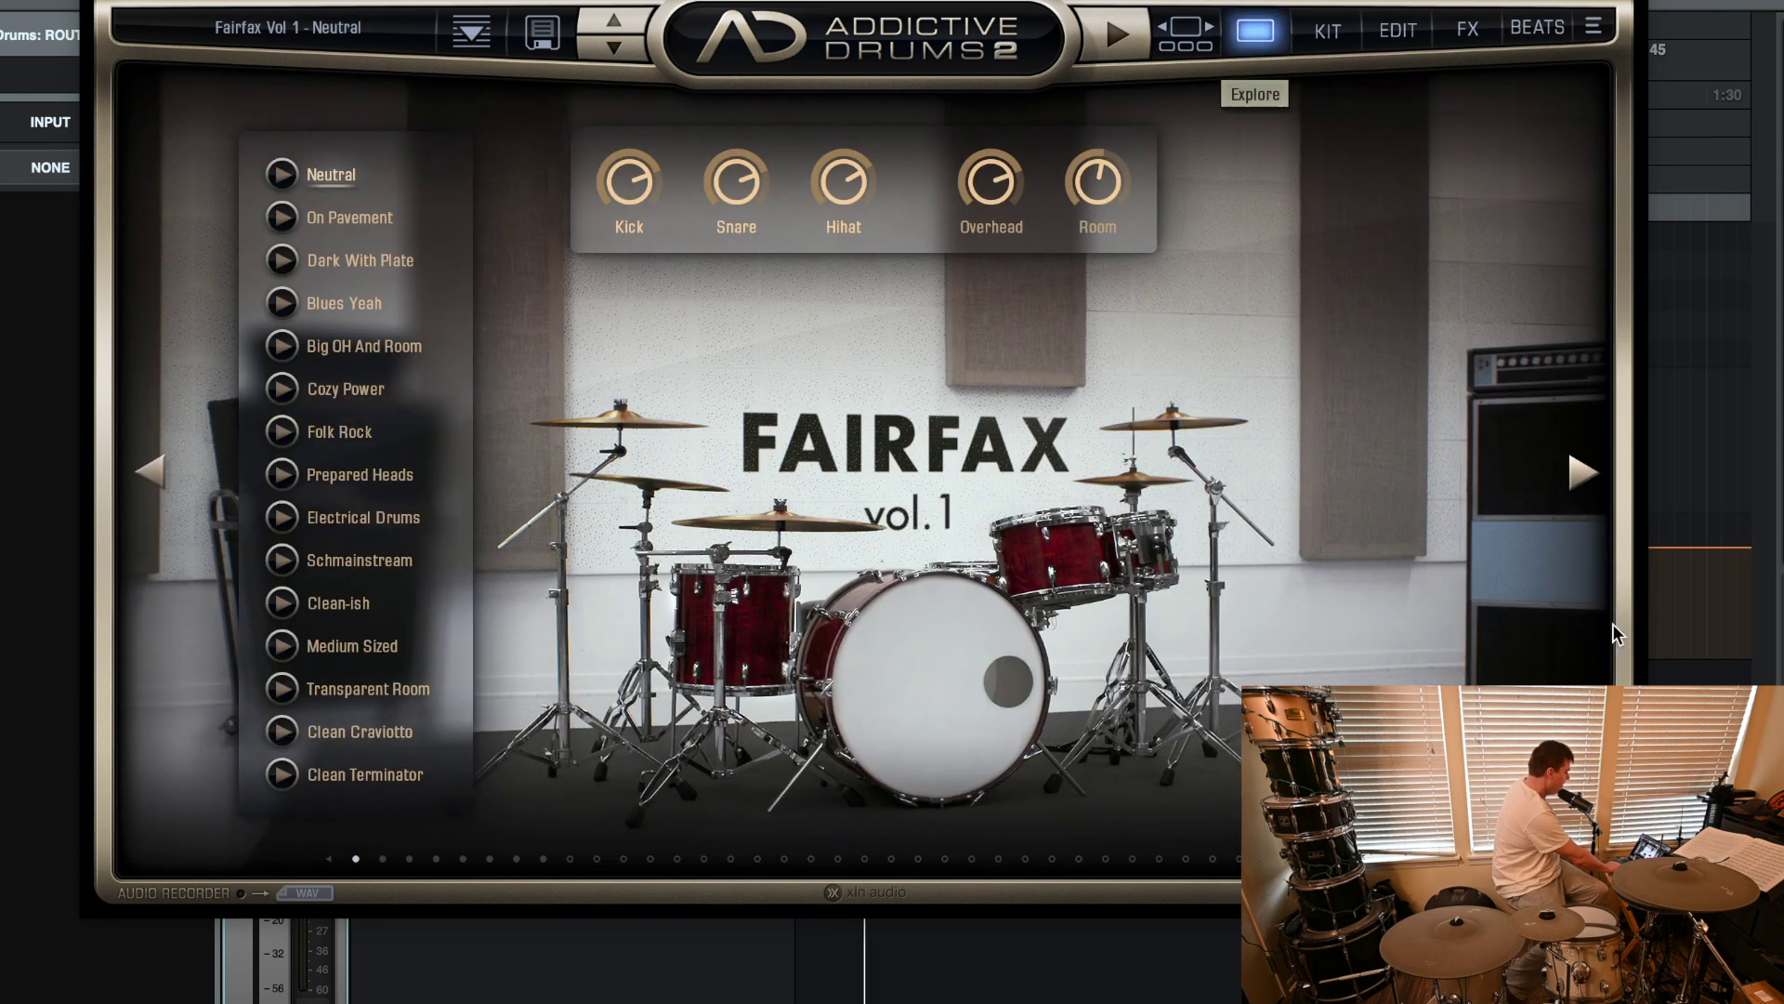
click(1580, 481)
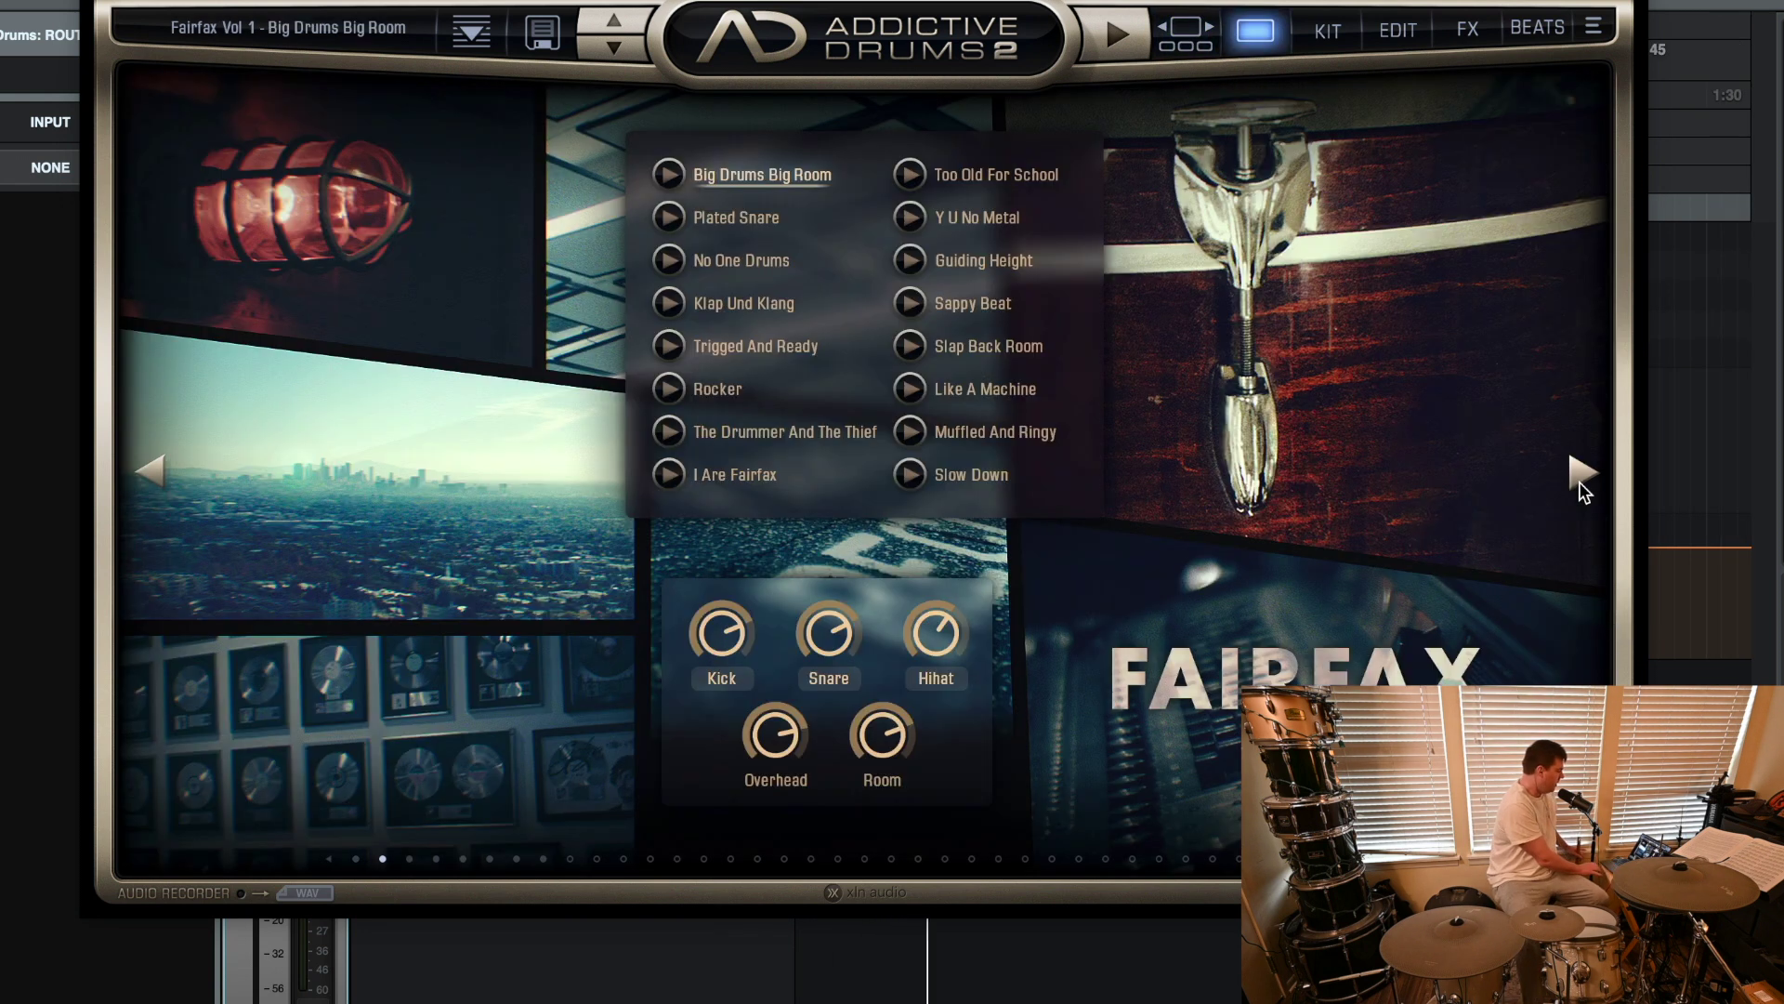
click(1580, 481)
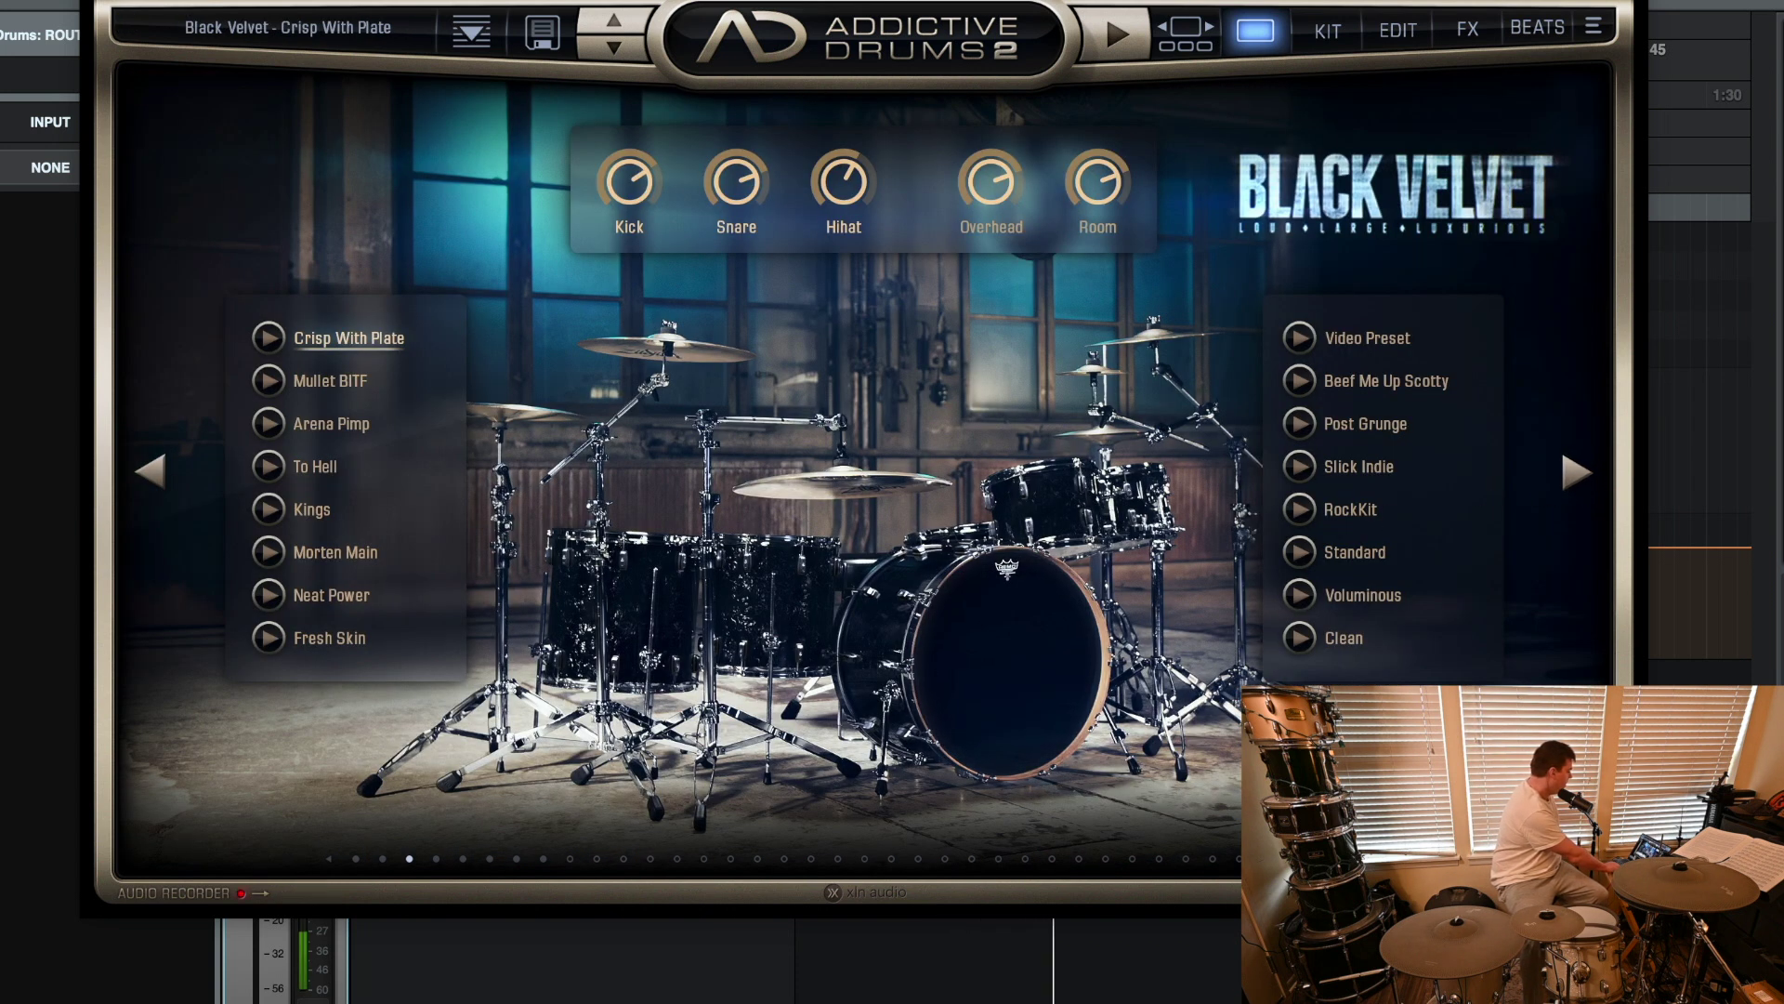
drag(1187, 0, 1230, 4)
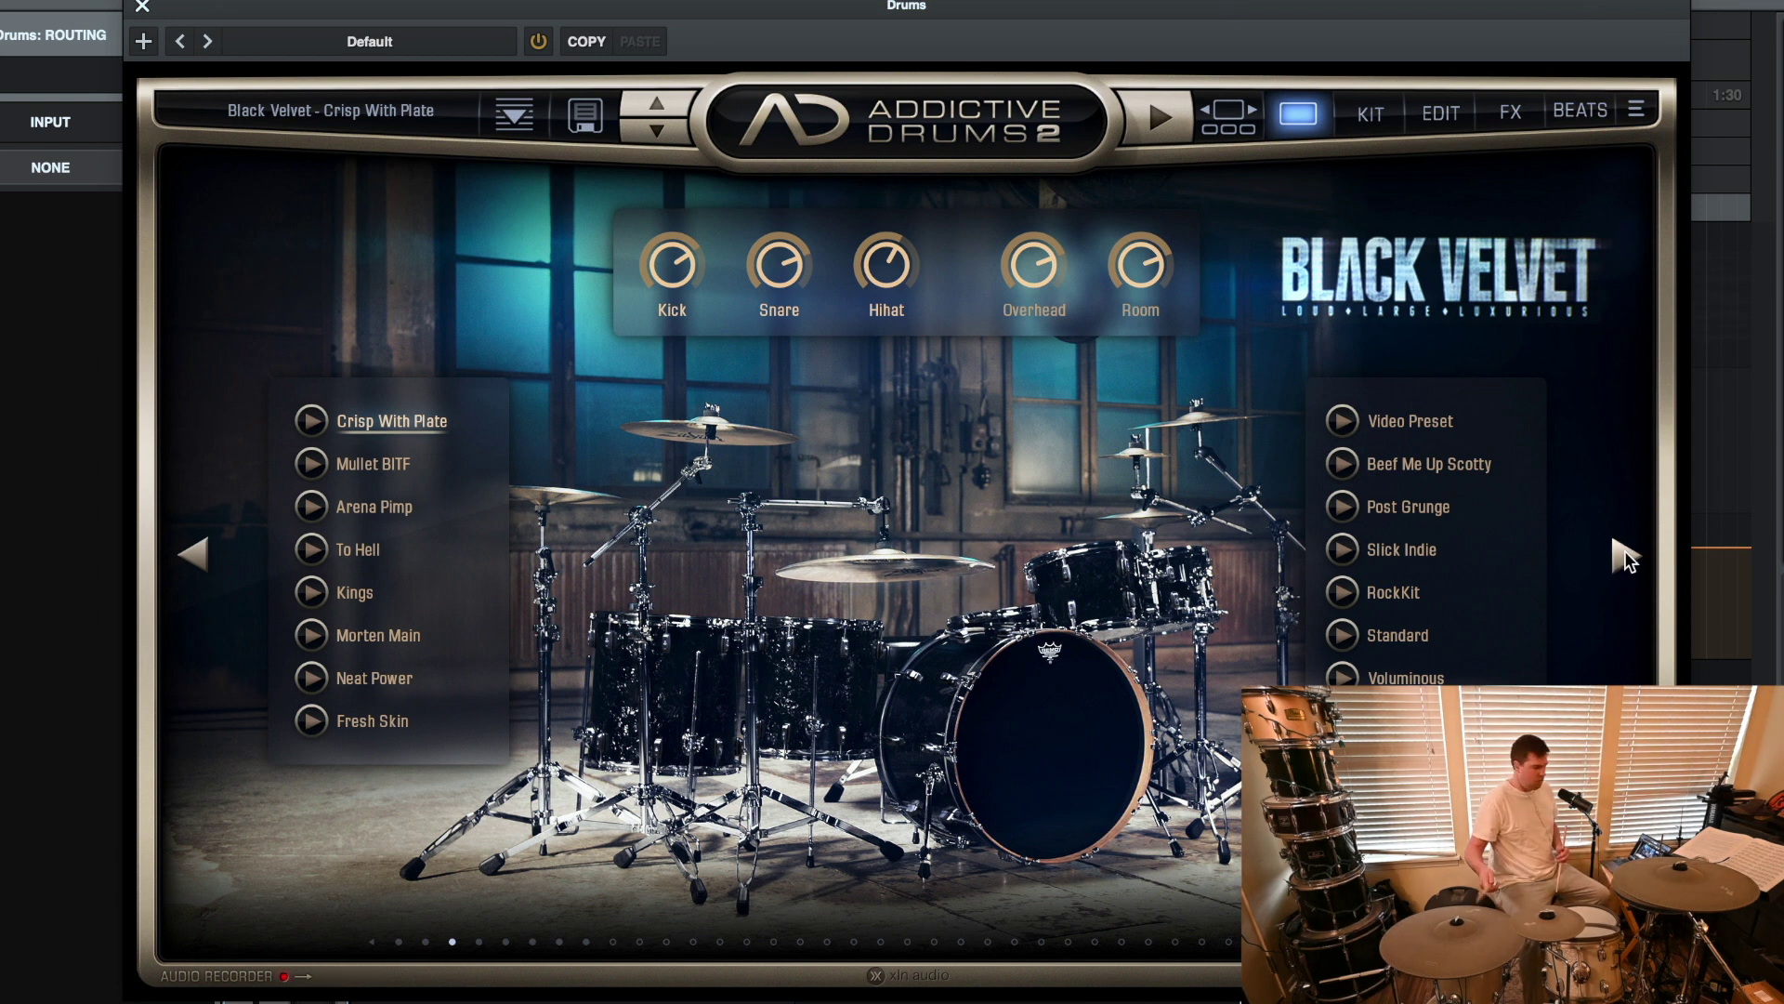
Open the Map Window from the options menu and show its map preset list.
click(1638, 112)
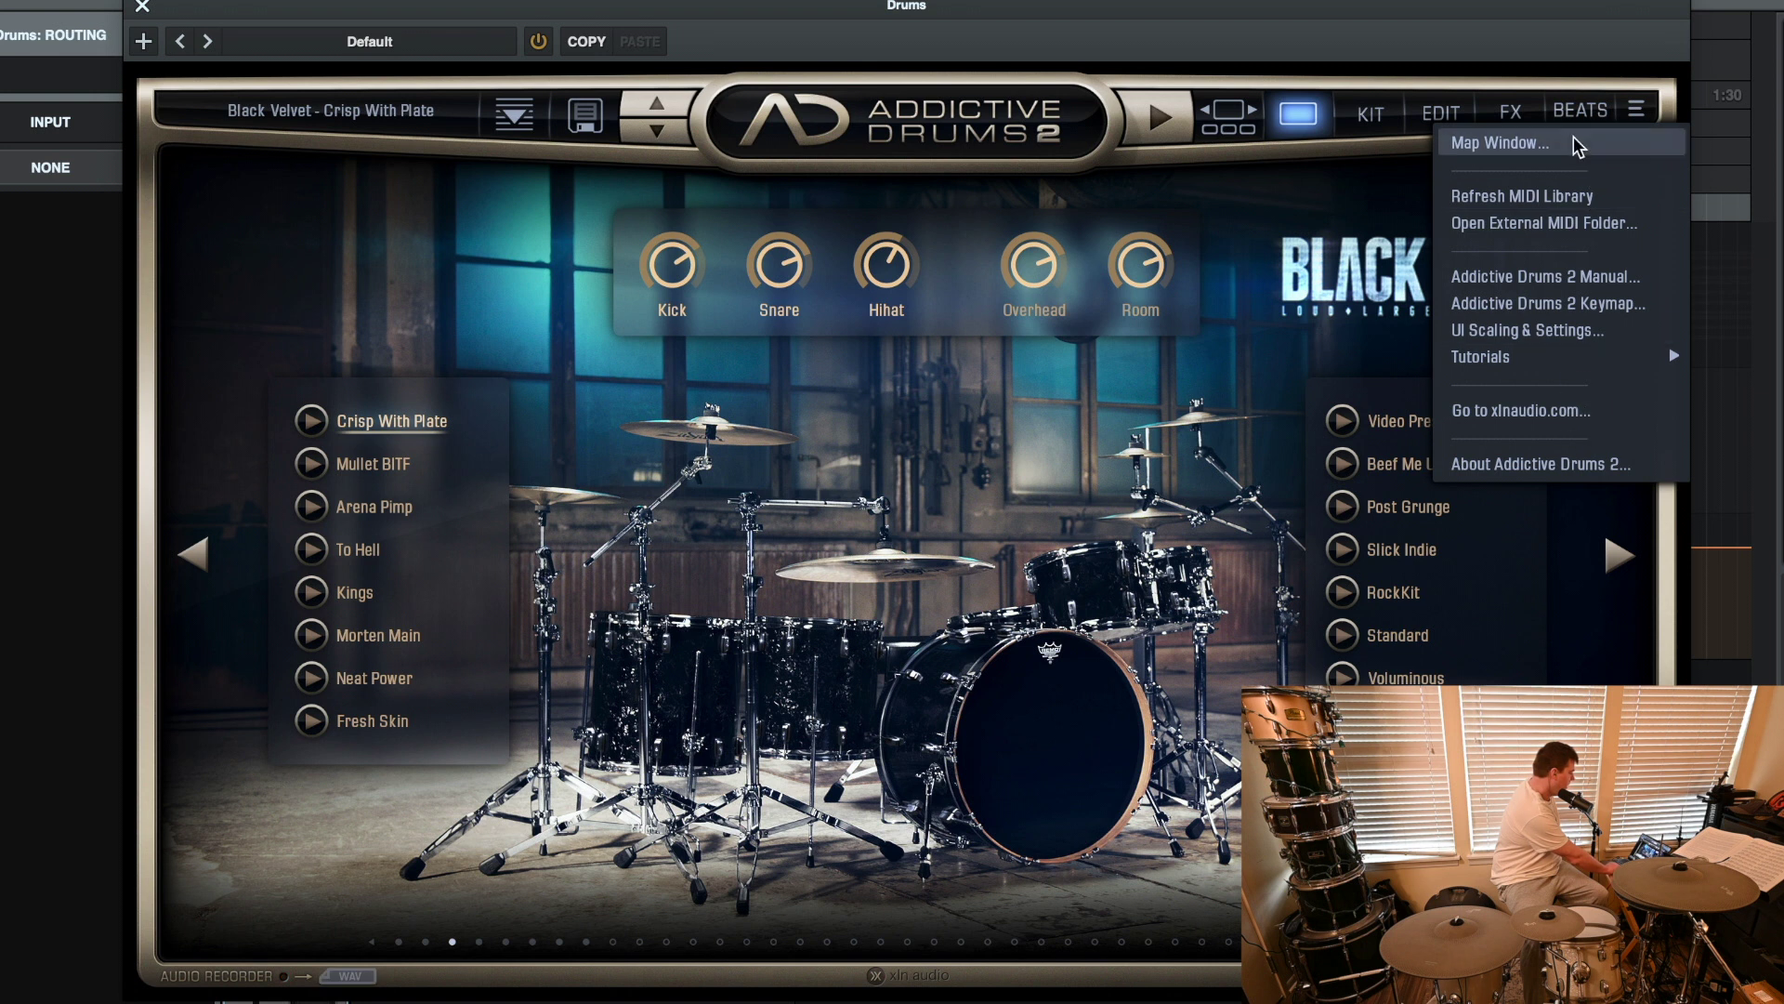
click(1551, 151)
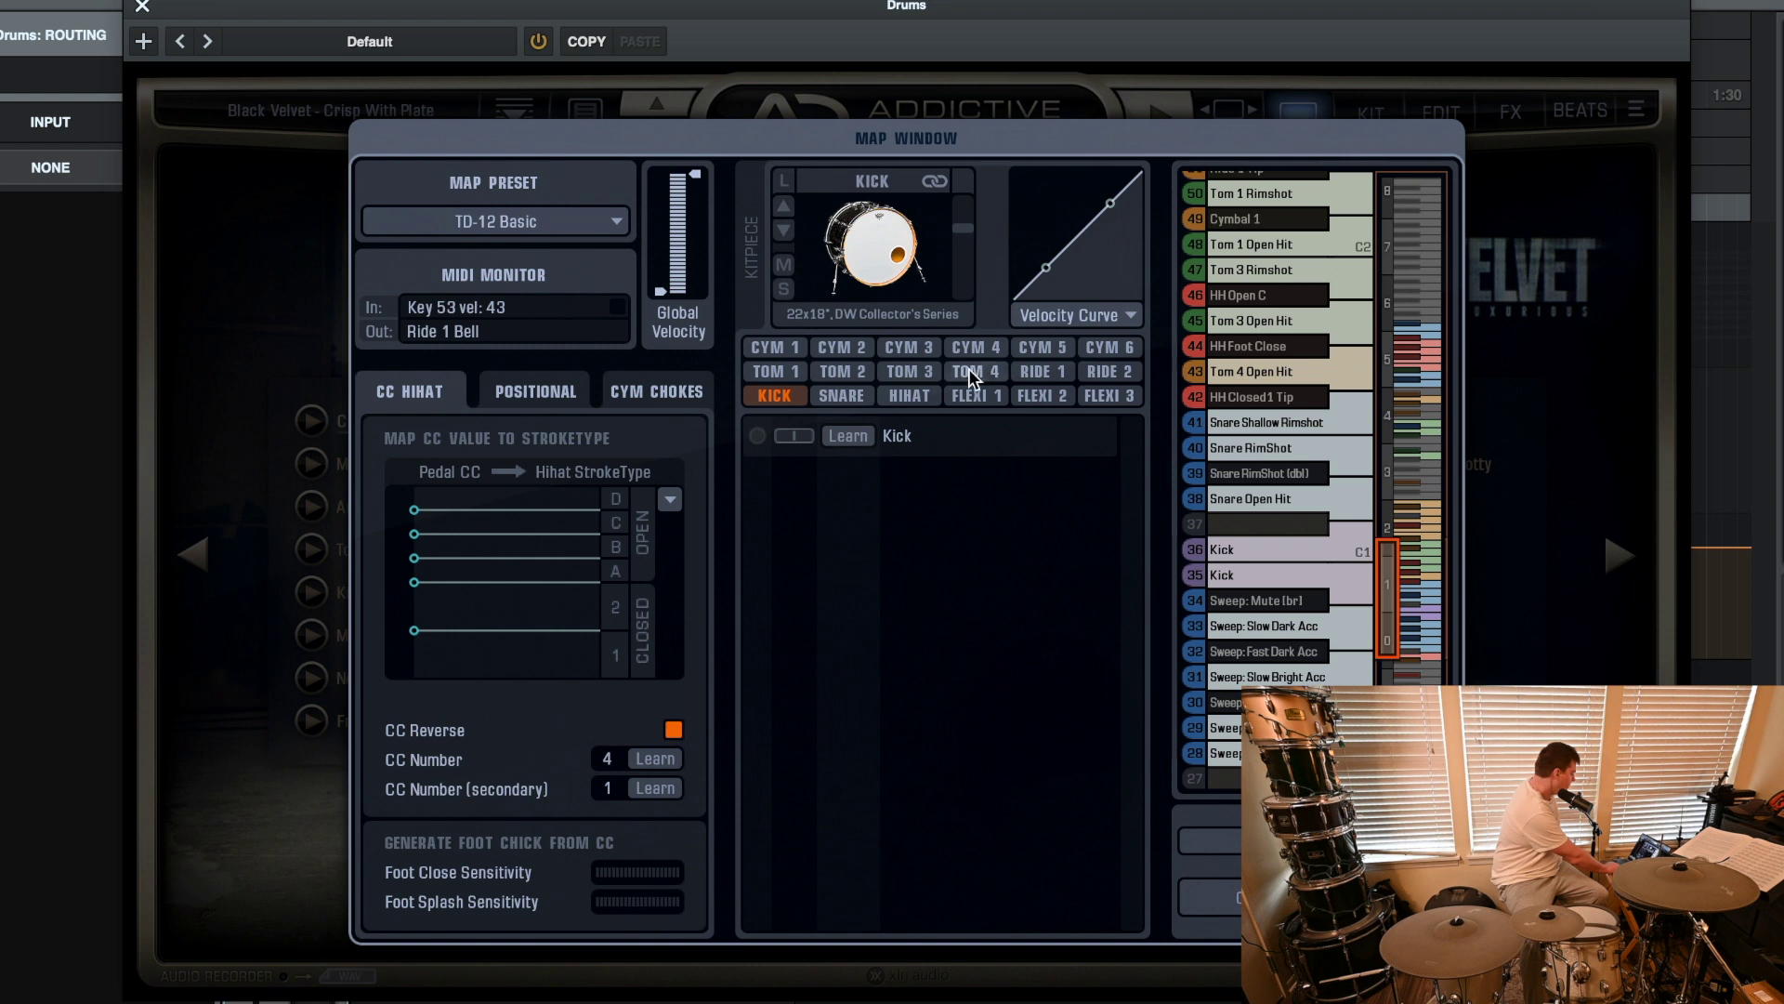
click(614, 219)
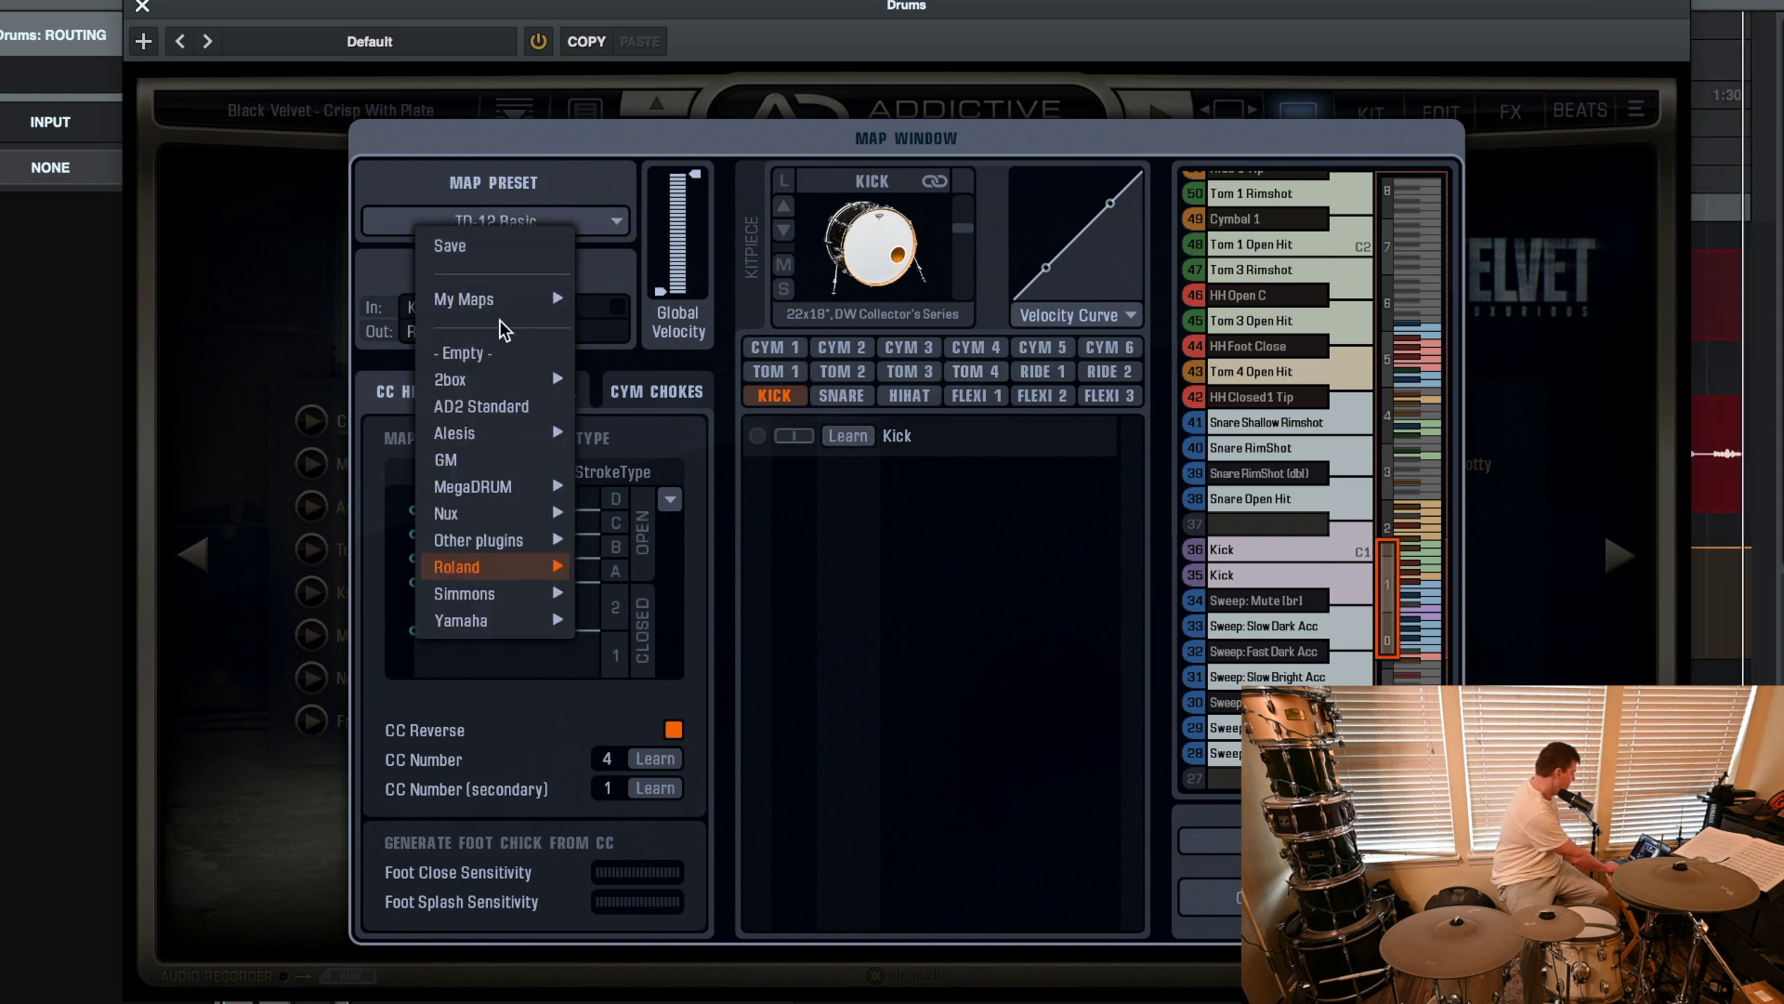
click(497, 355)
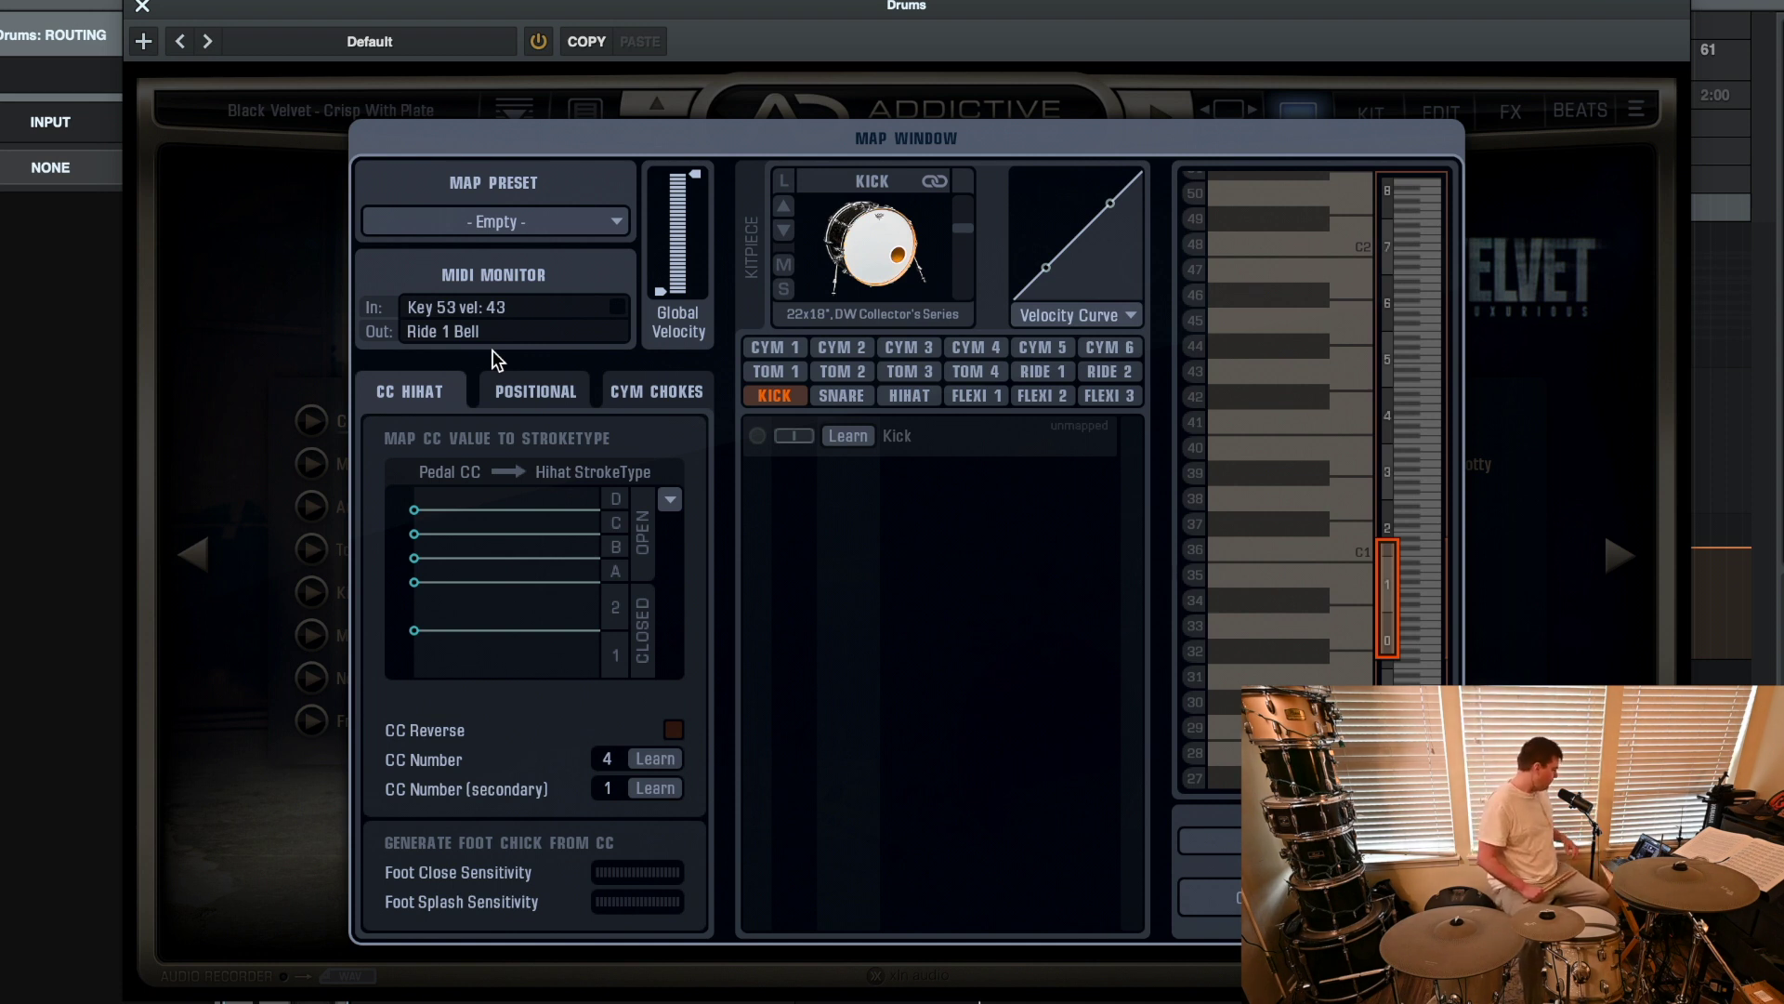
click(573, 233)
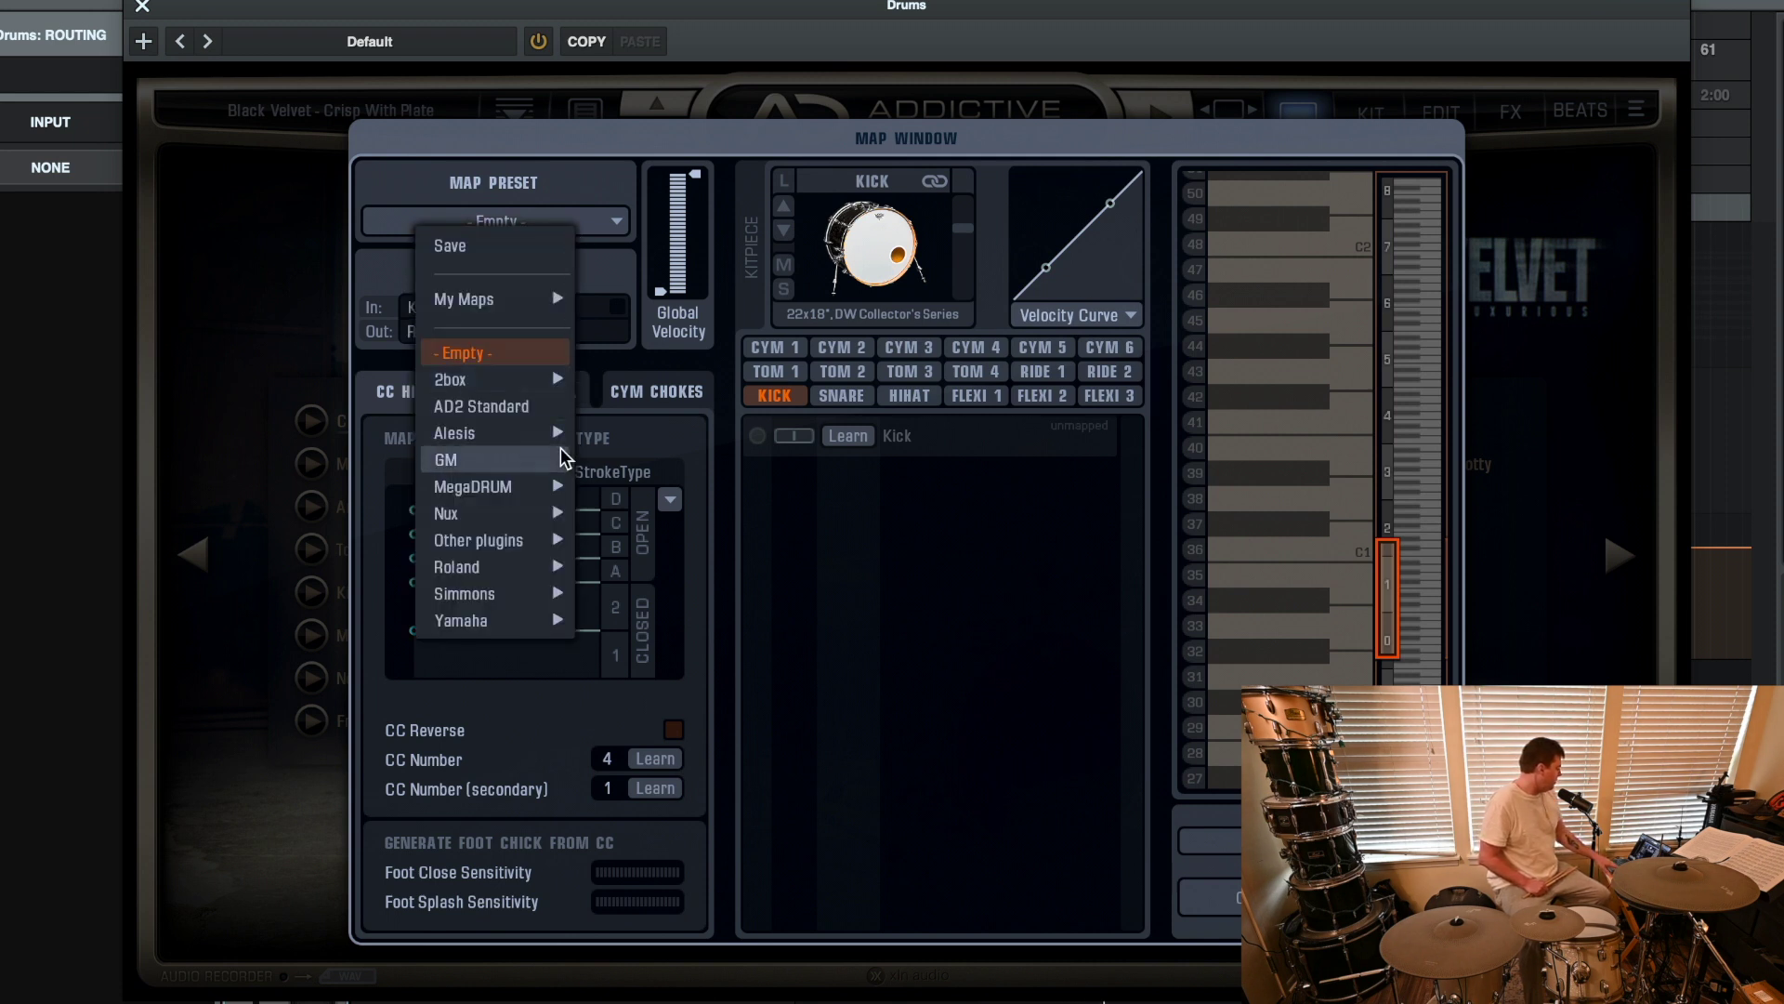
mouse_move(528, 526)
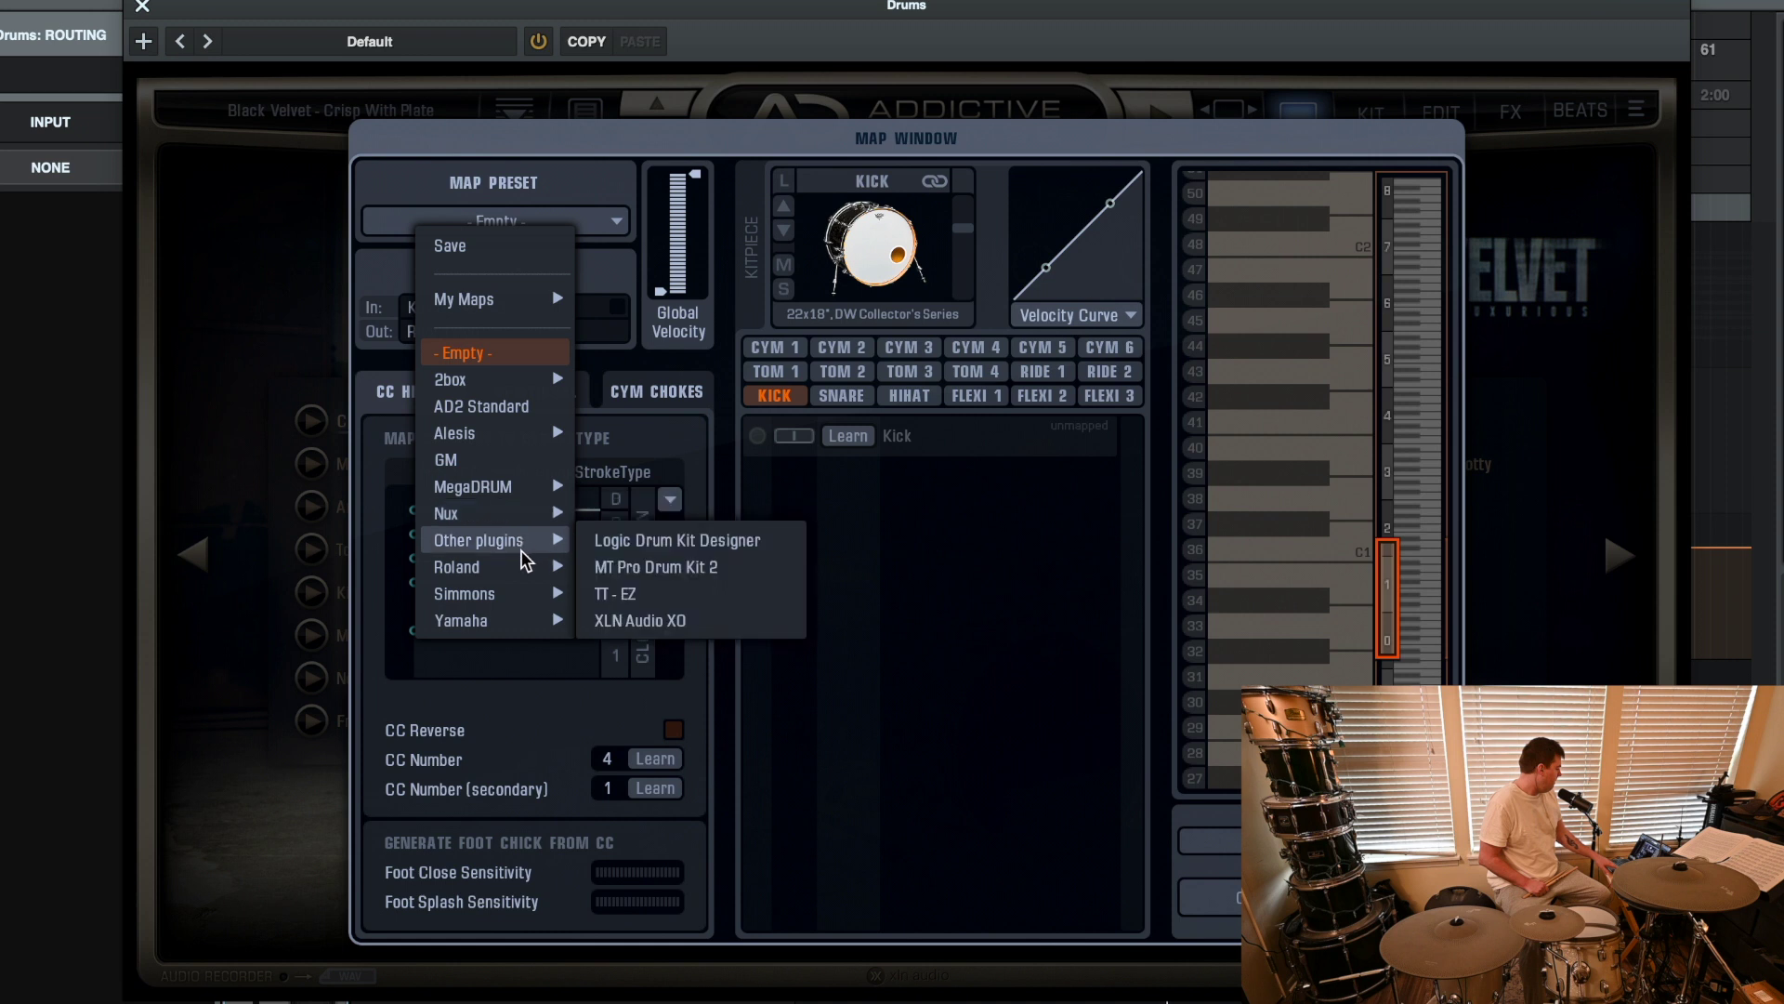
mouse_move(525, 569)
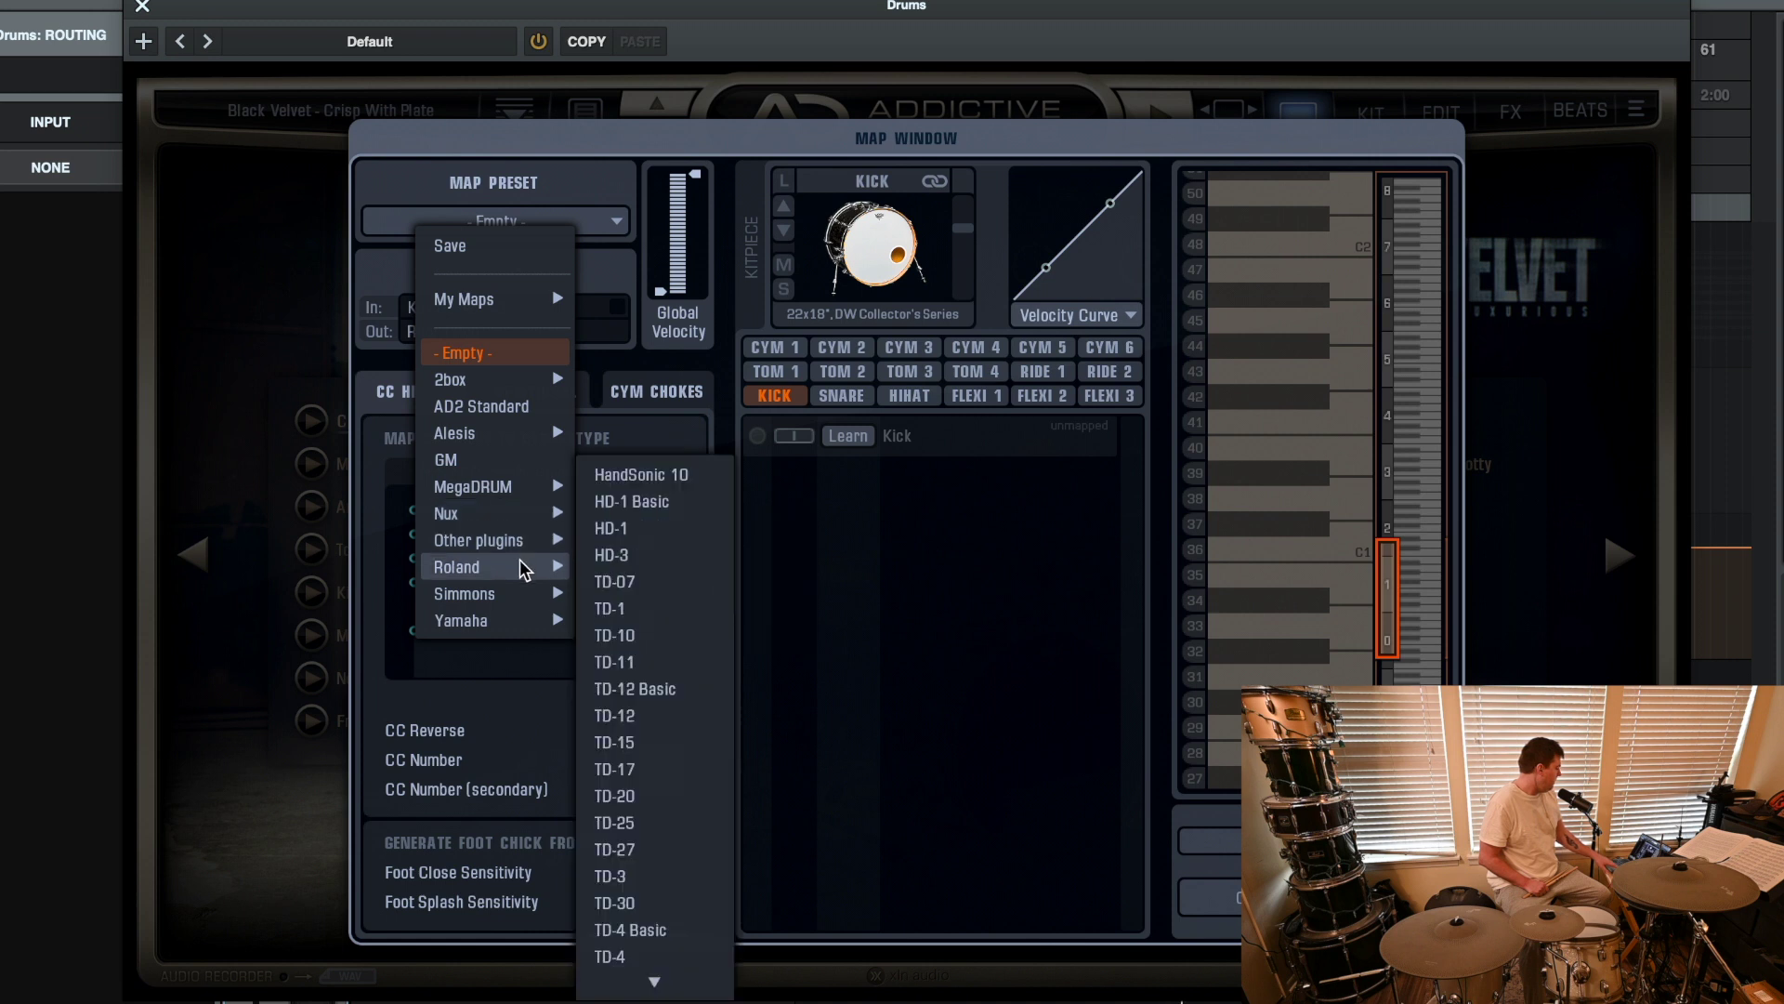
click(640, 691)
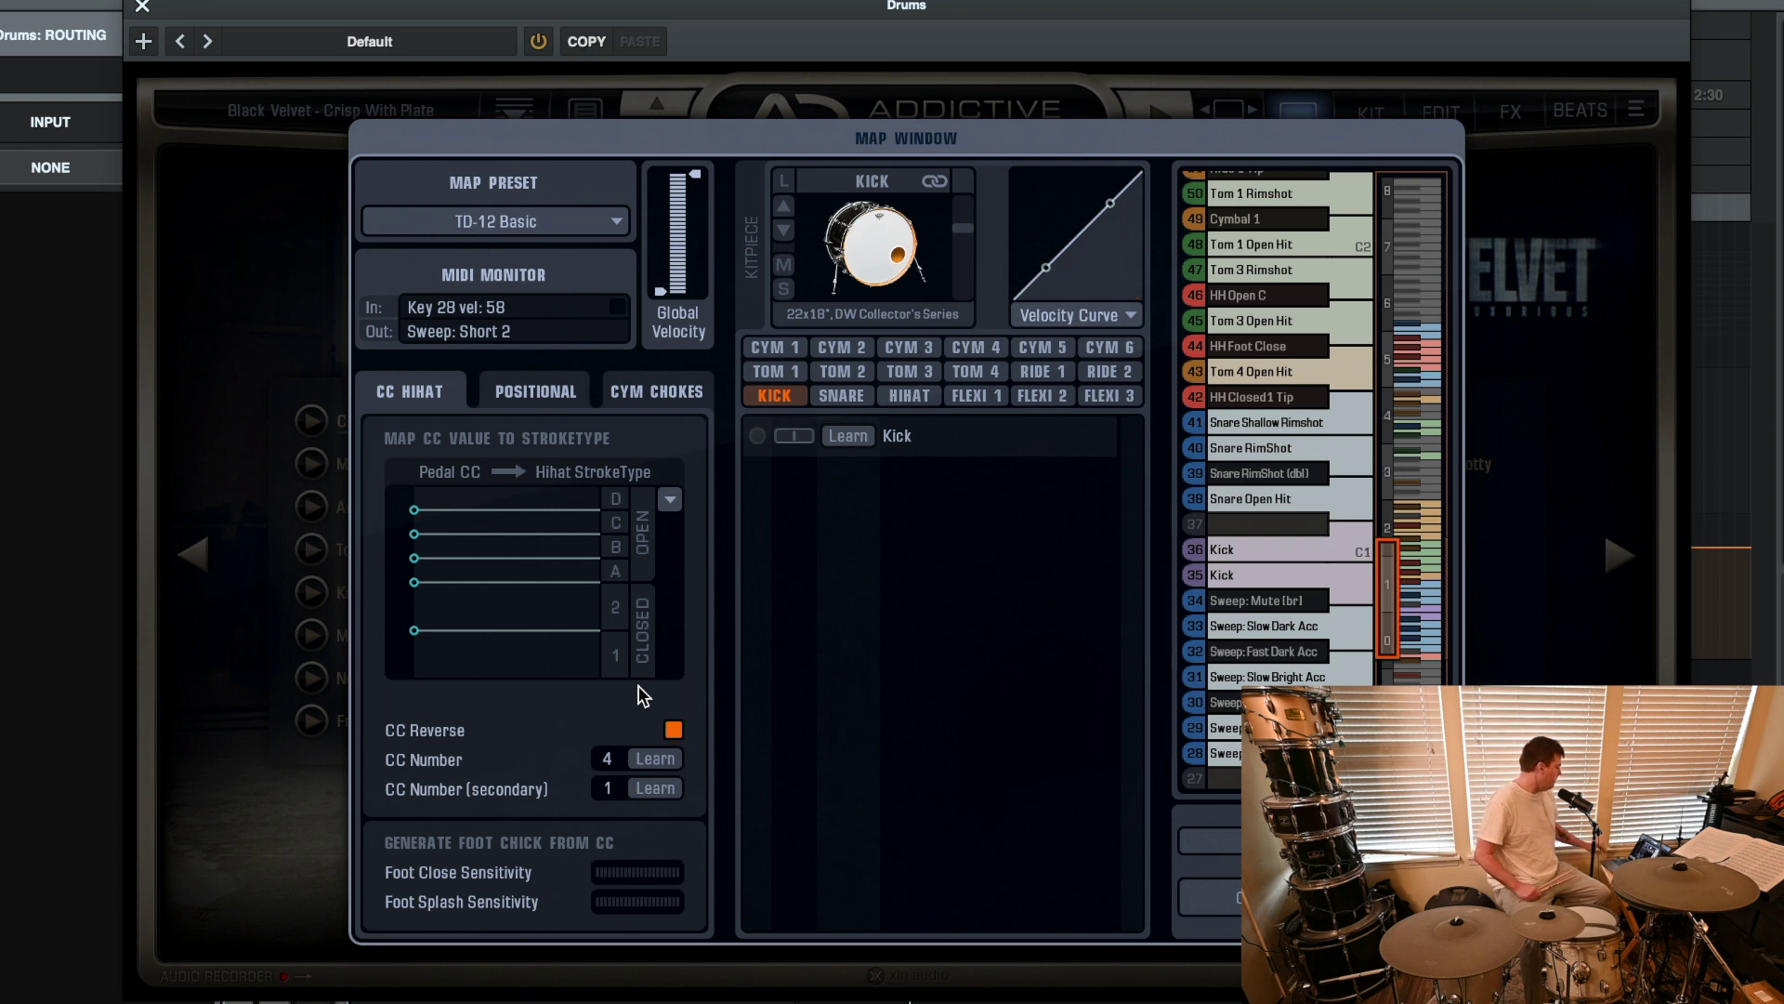
Load the '- Empty -' map preset to clear all note mappings.
click(562, 226)
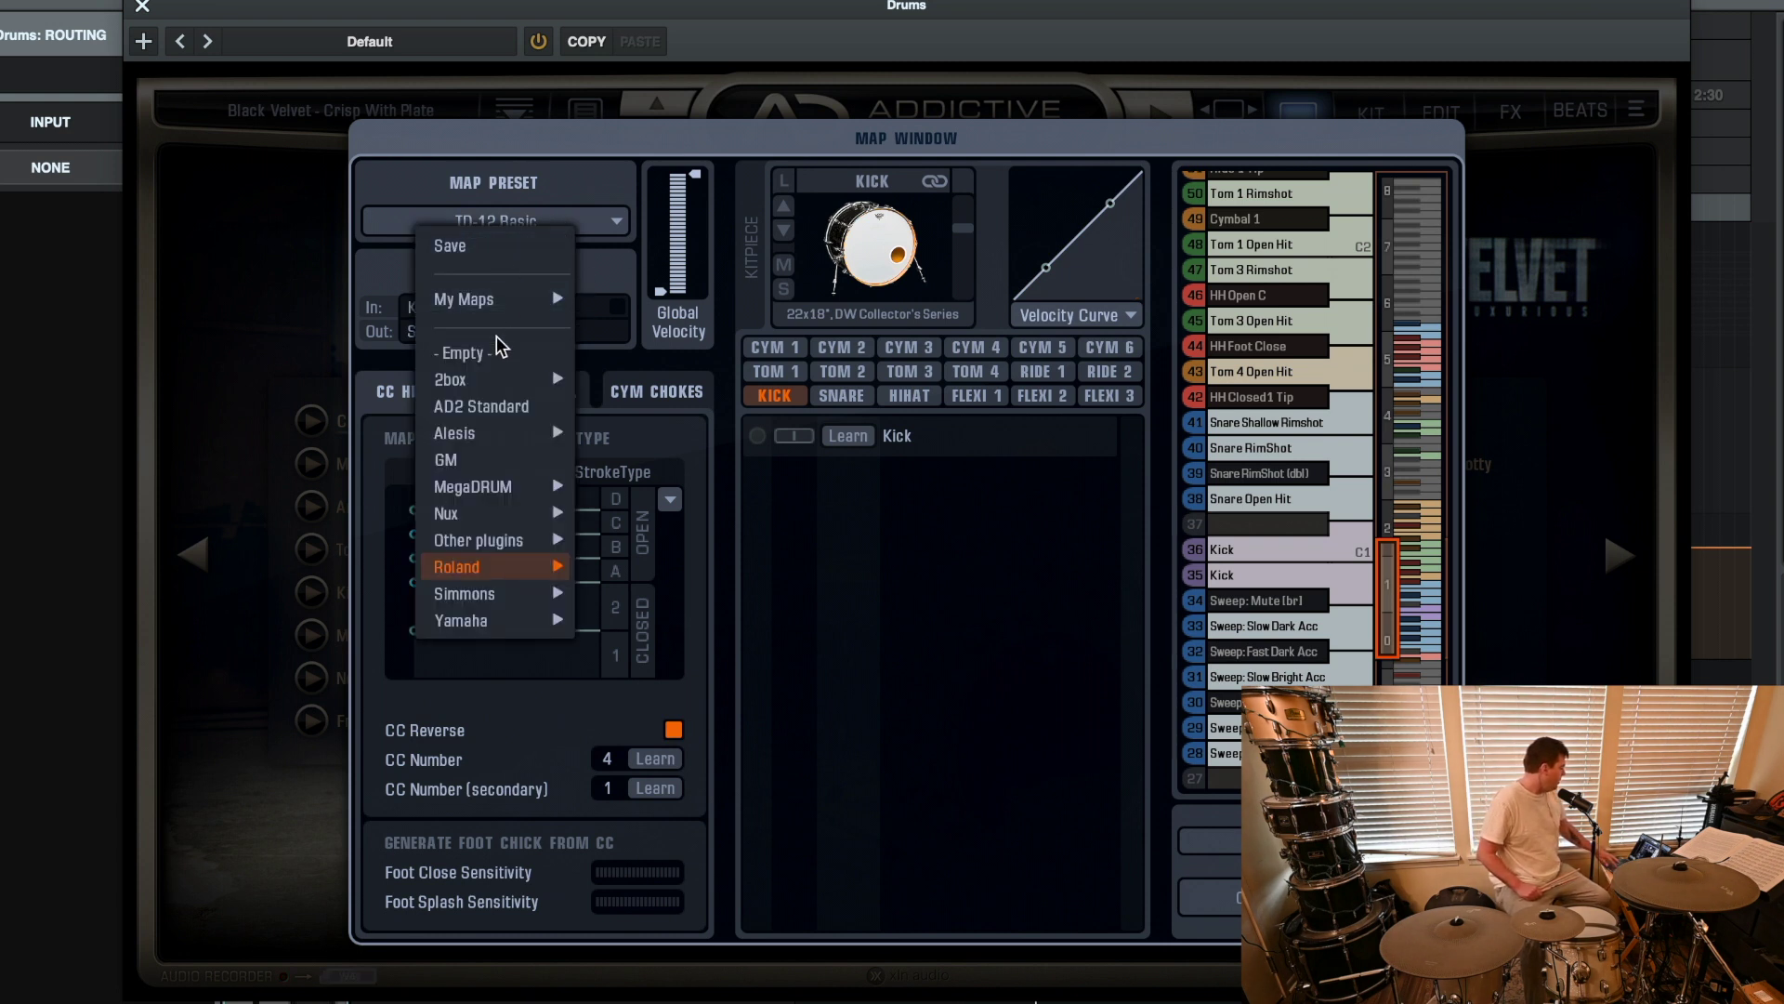
click(502, 362)
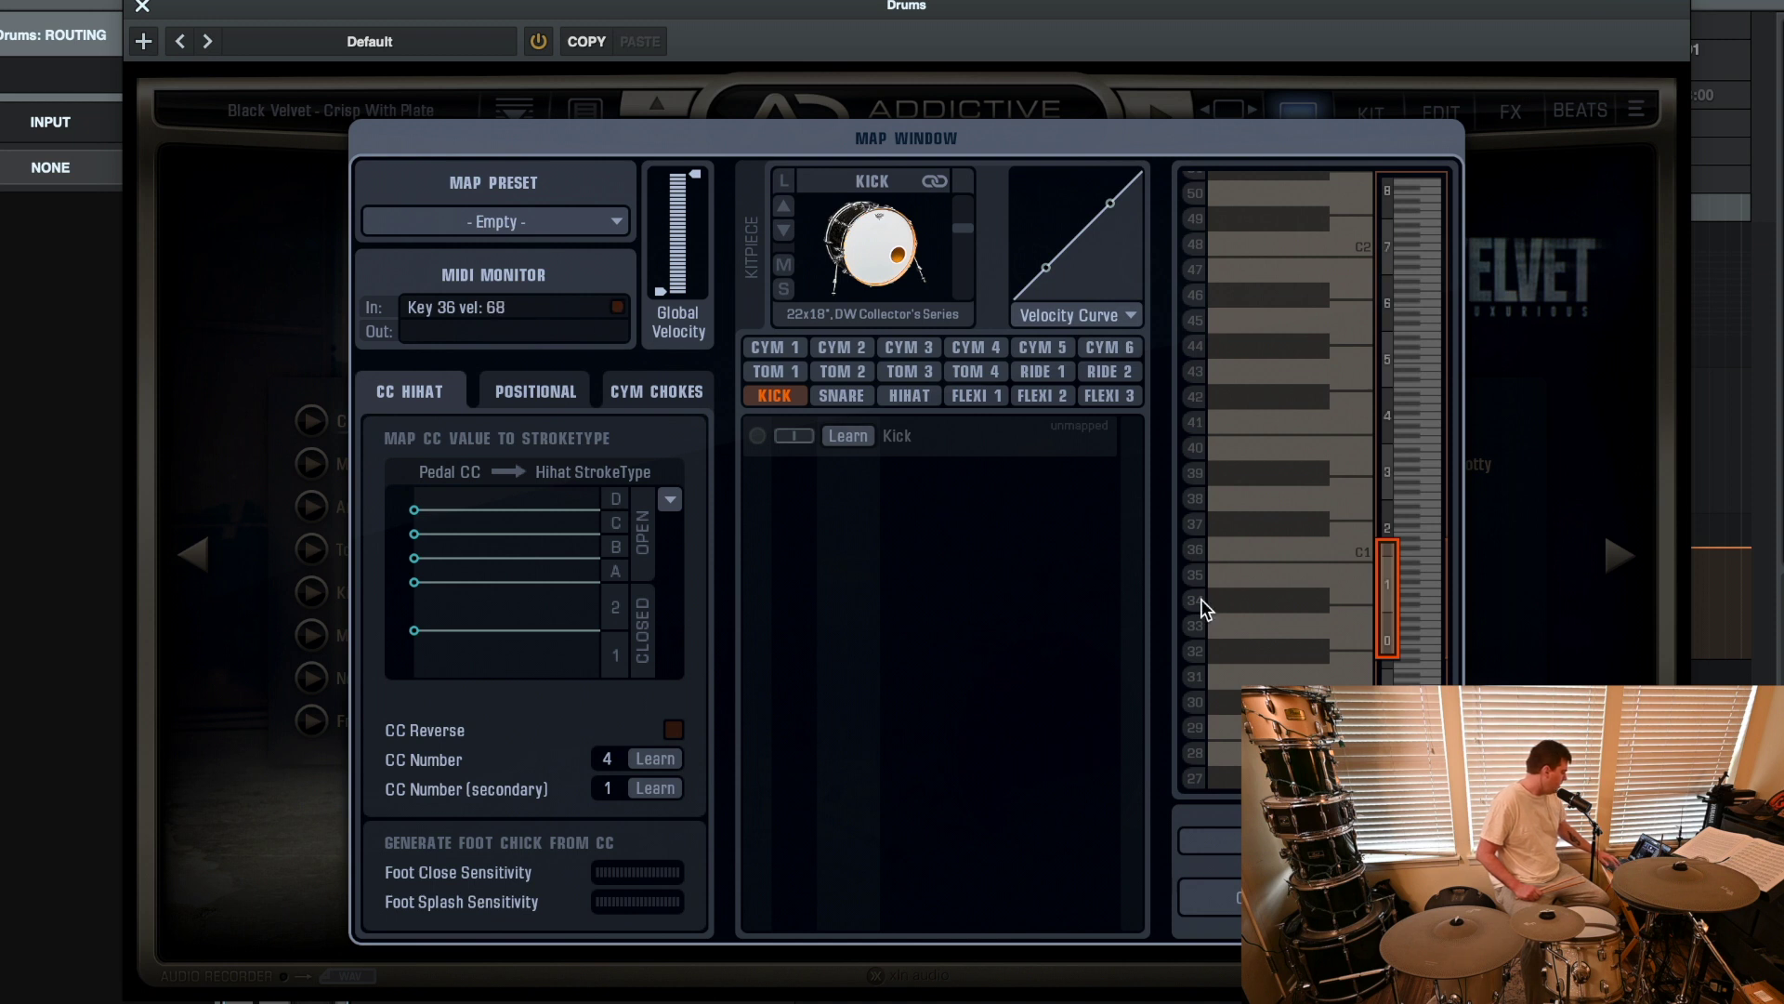
Learn the kick pad's note 36 onto the Kick articulation.
drag(1389, 623, 1391, 624)
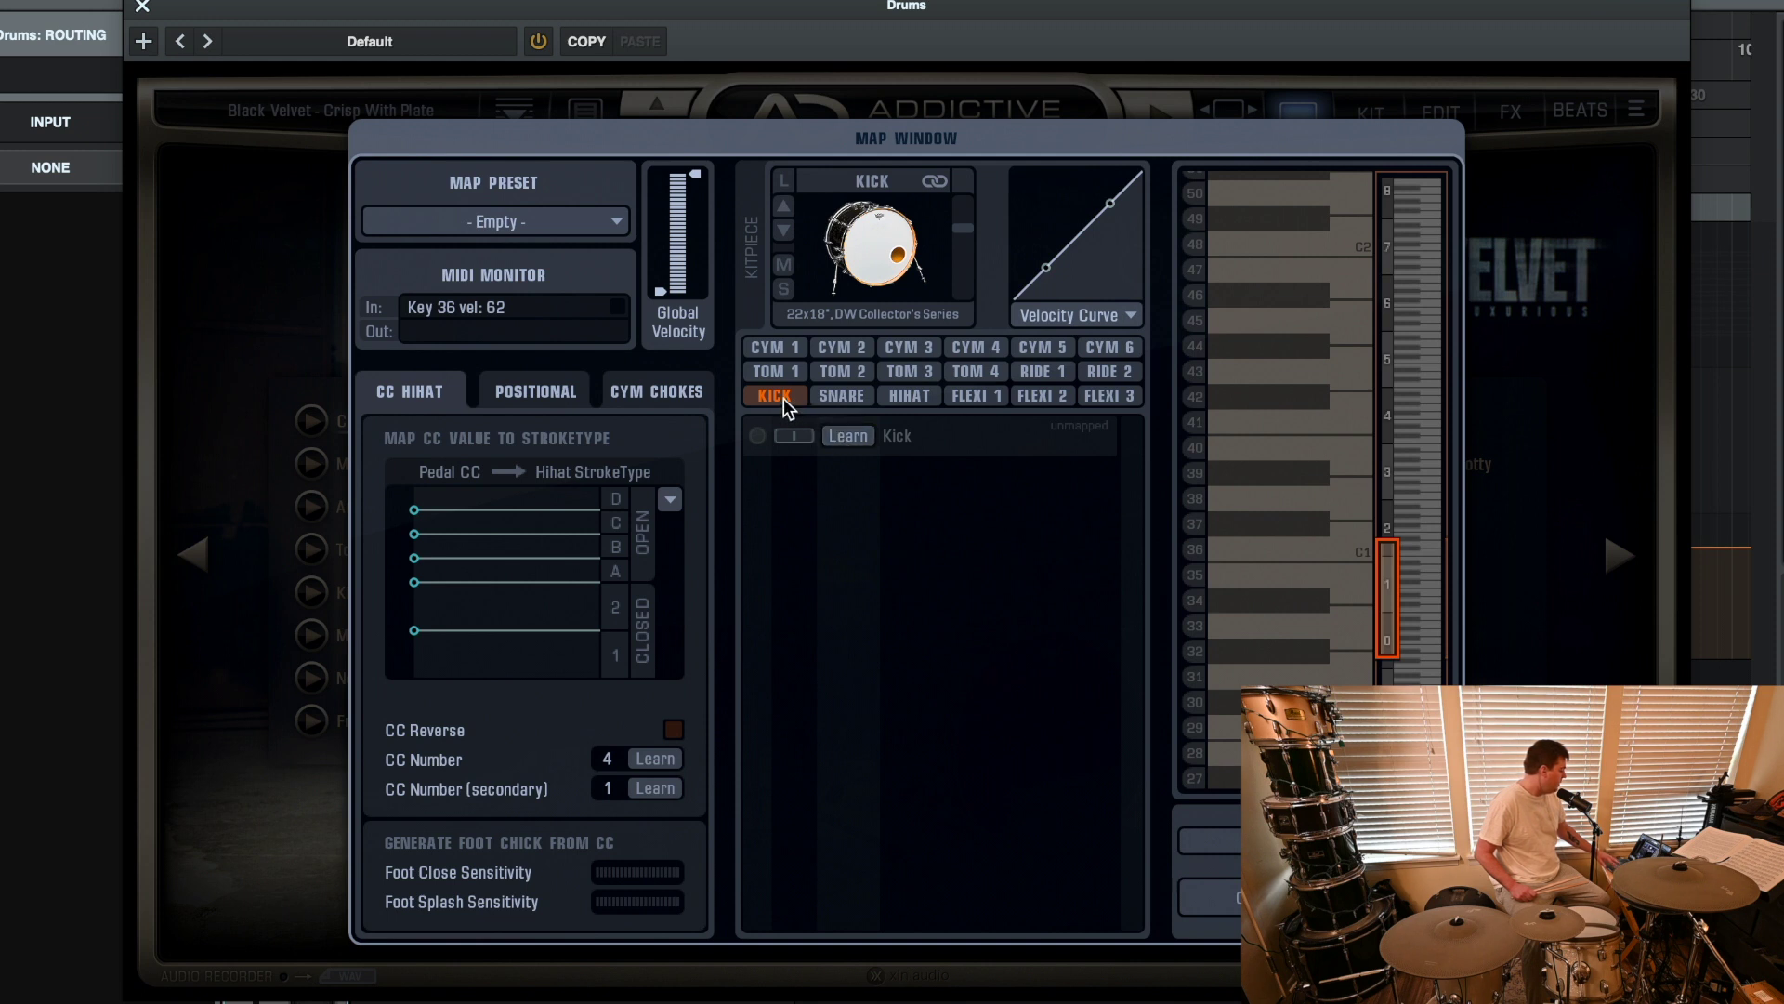
click(833, 437)
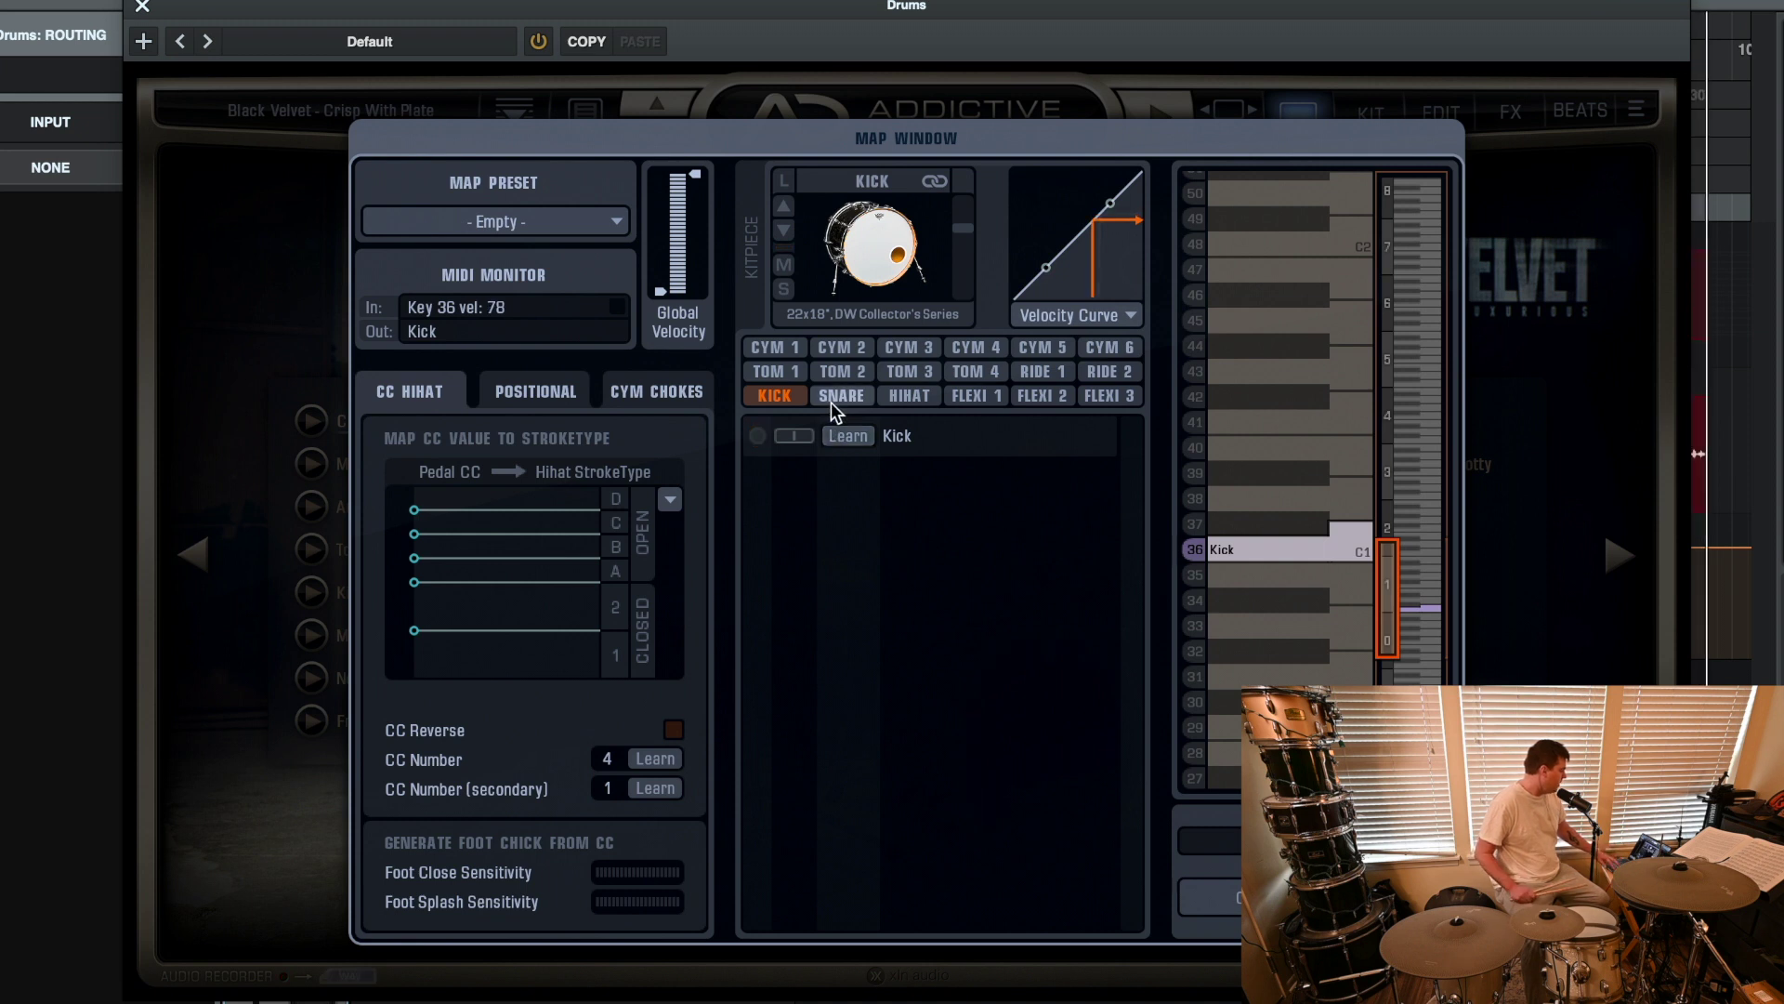
click(836, 398)
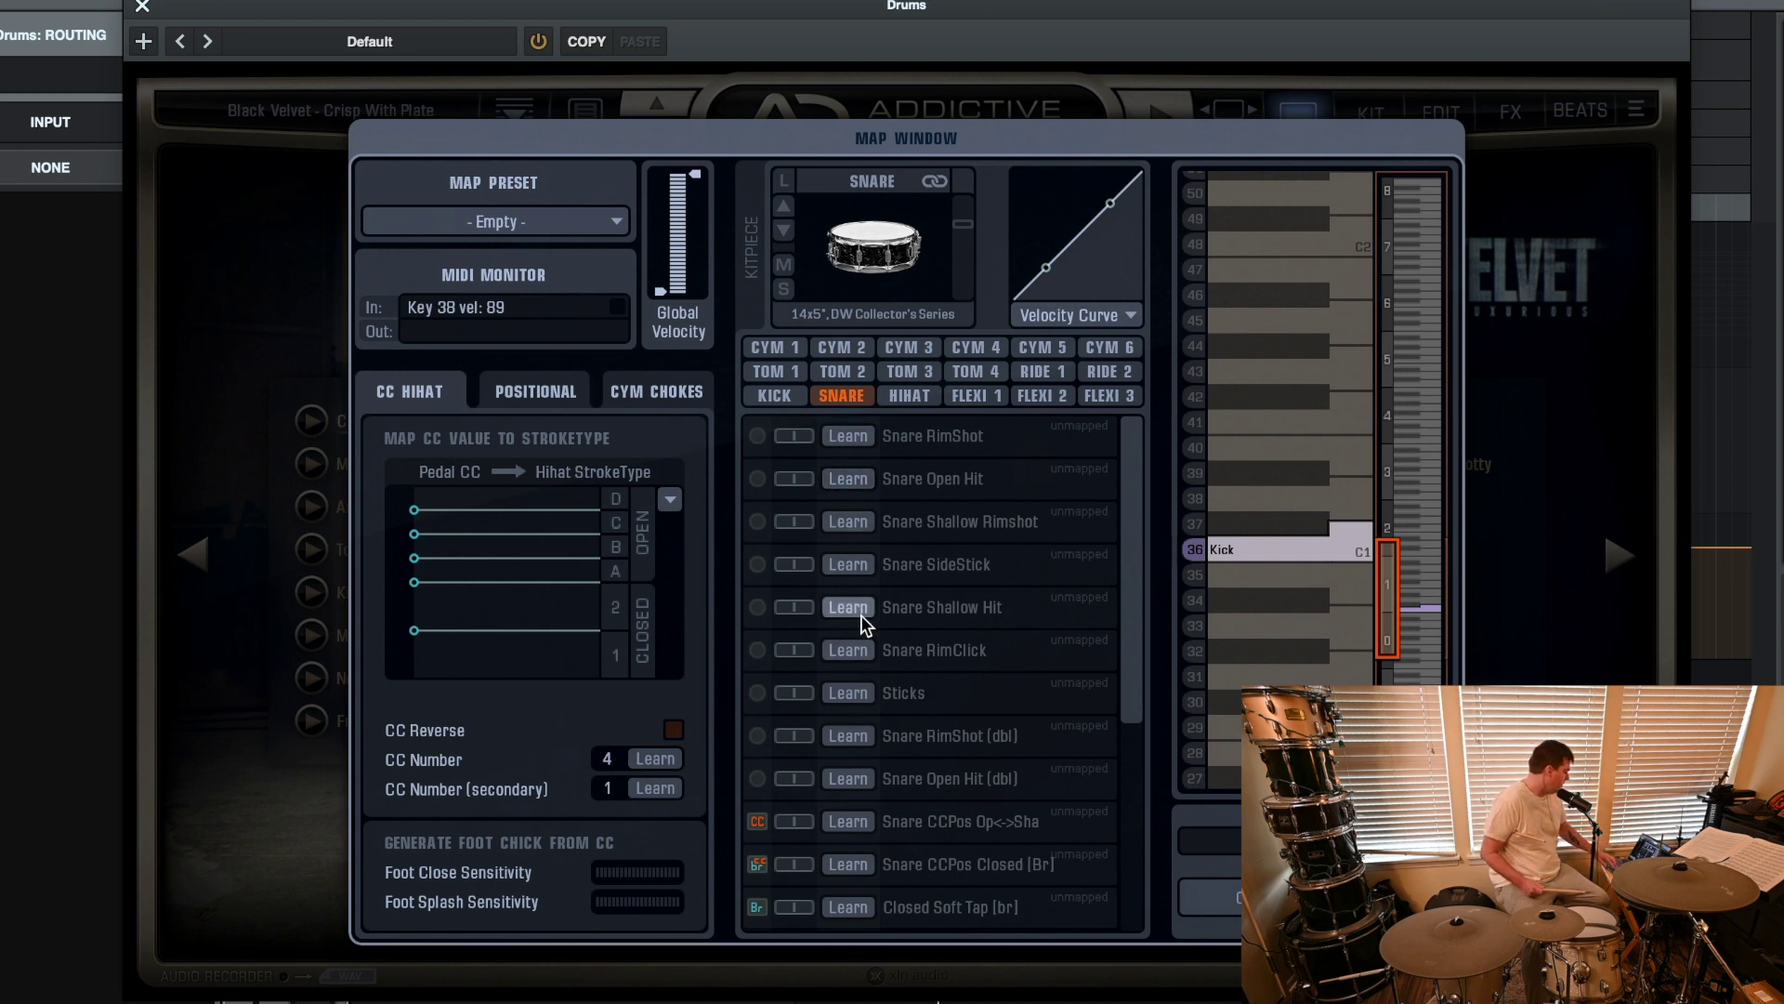
Map notes 38, 40, 37 to Snare Open Hit, RimShot, RimClick and 48 to Tom 1 Open Hit.
scroll(860, 616, down, 3)
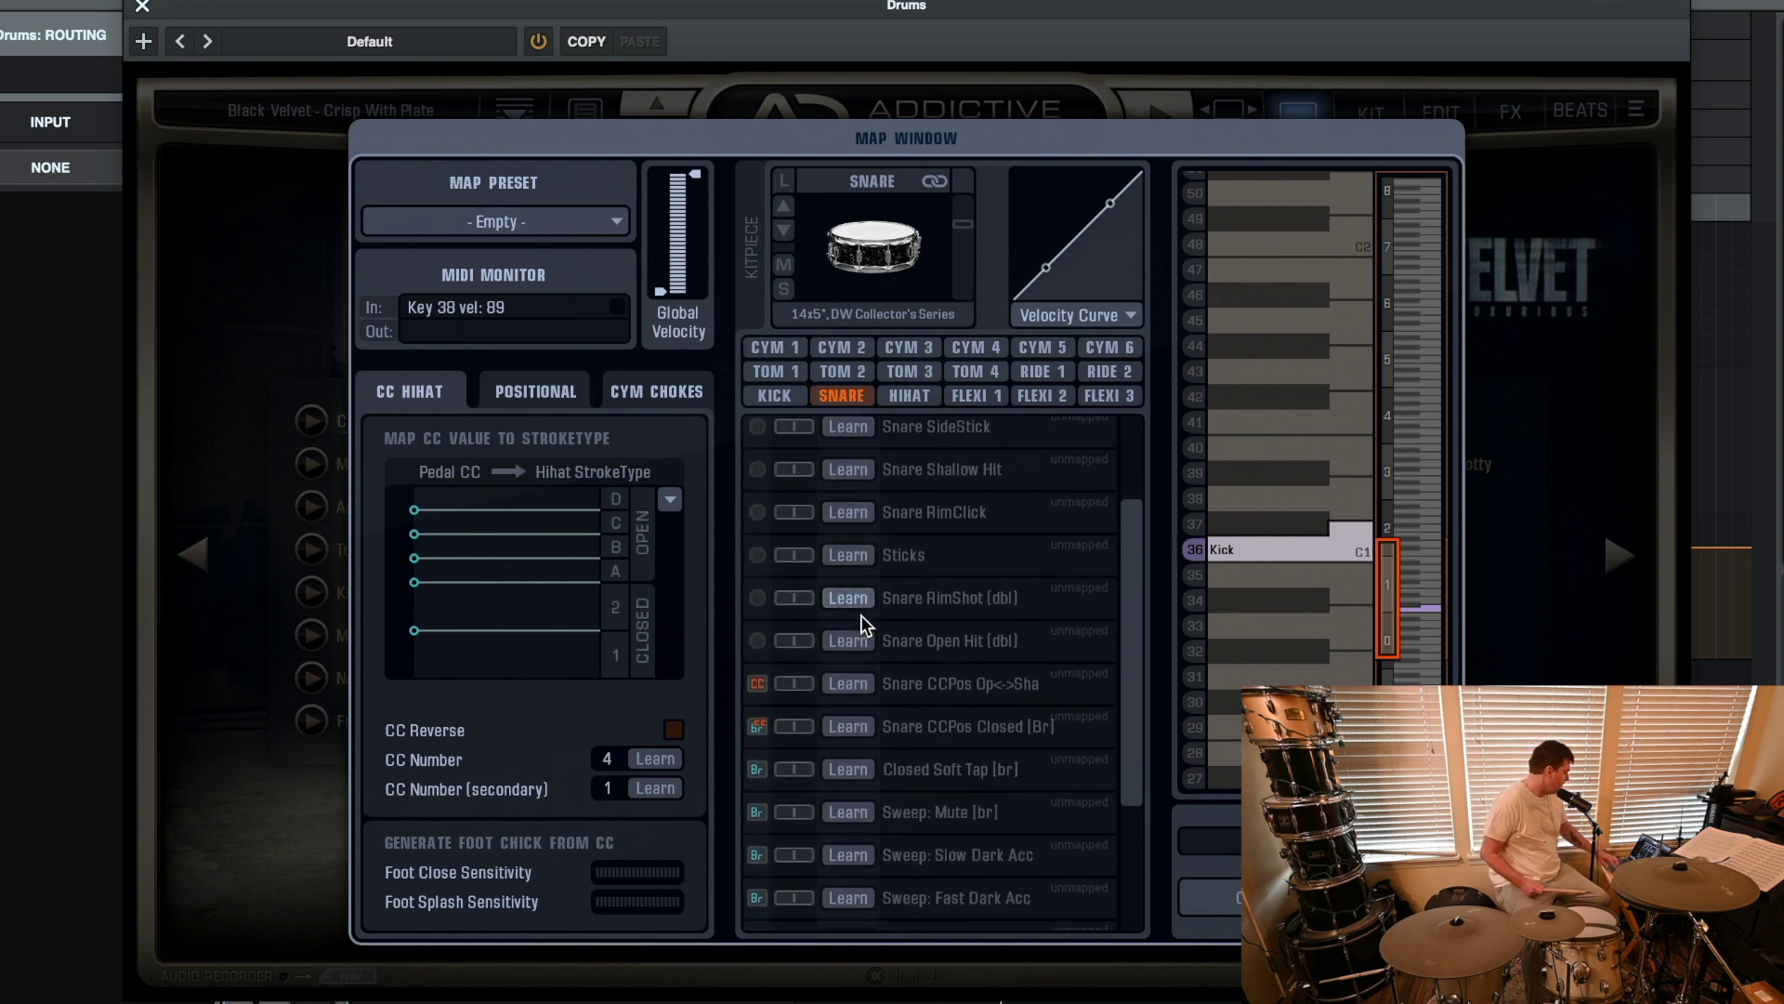
scroll(860, 615, down, 5)
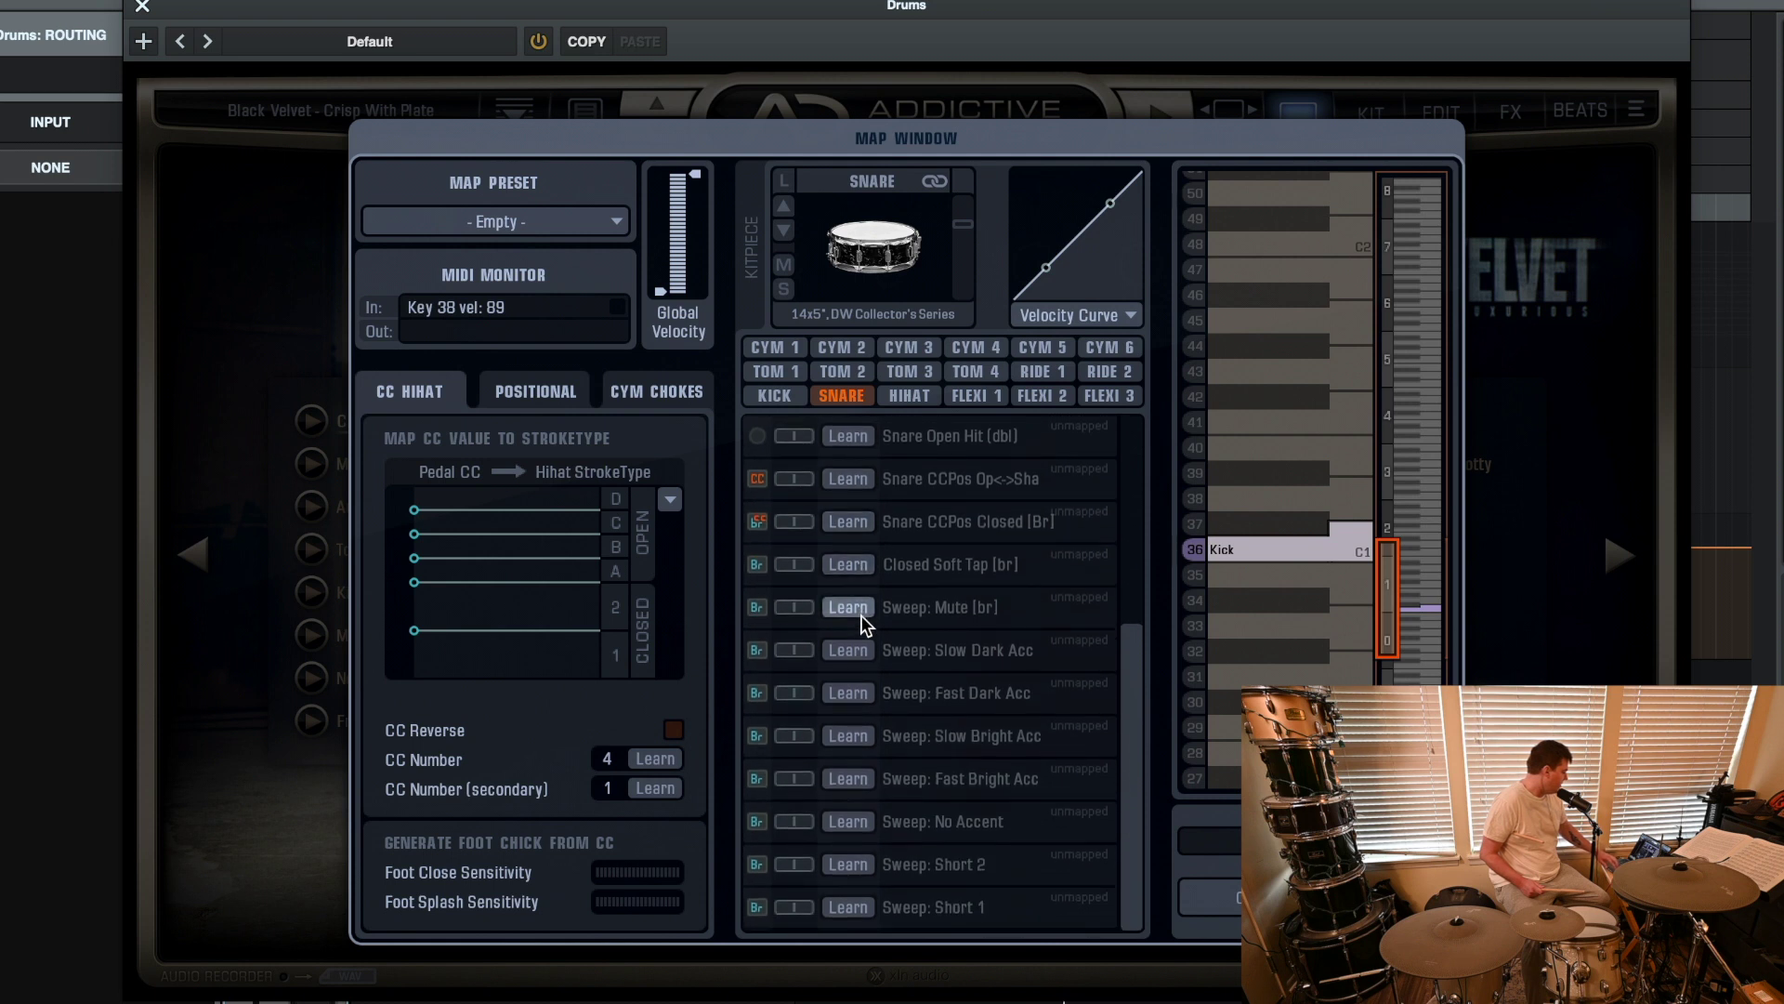
scroll(861, 616, up, 8)
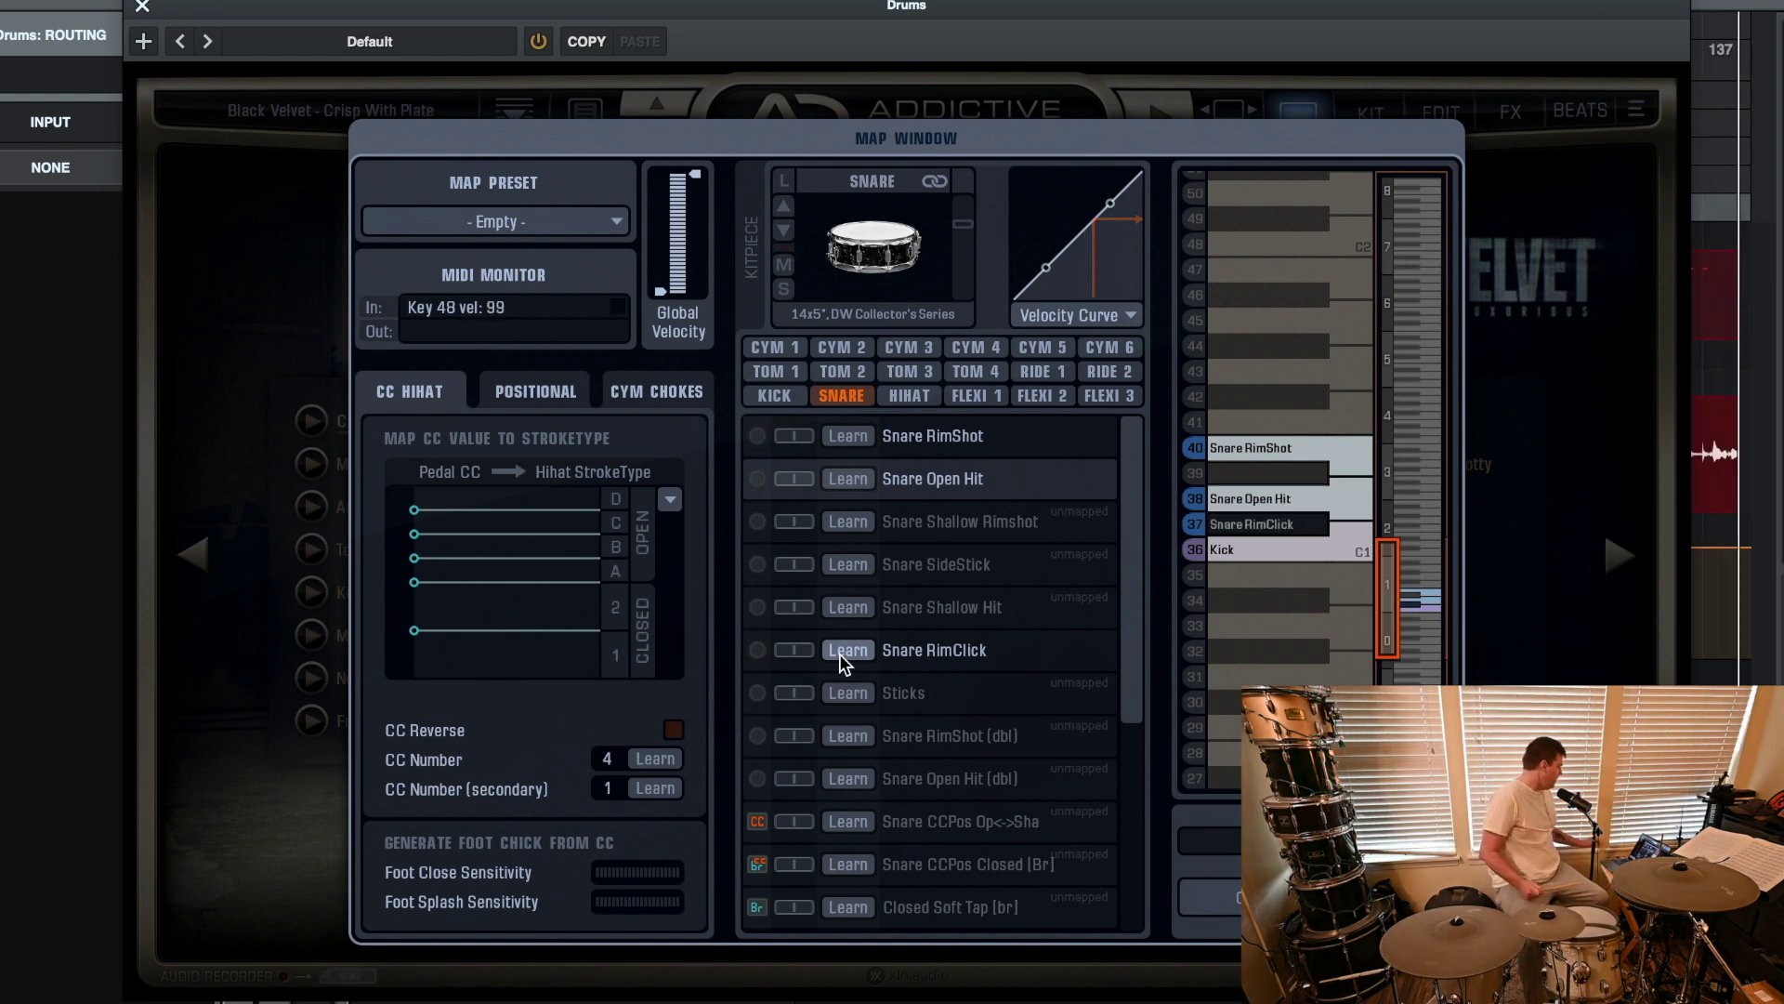
click(794, 375)
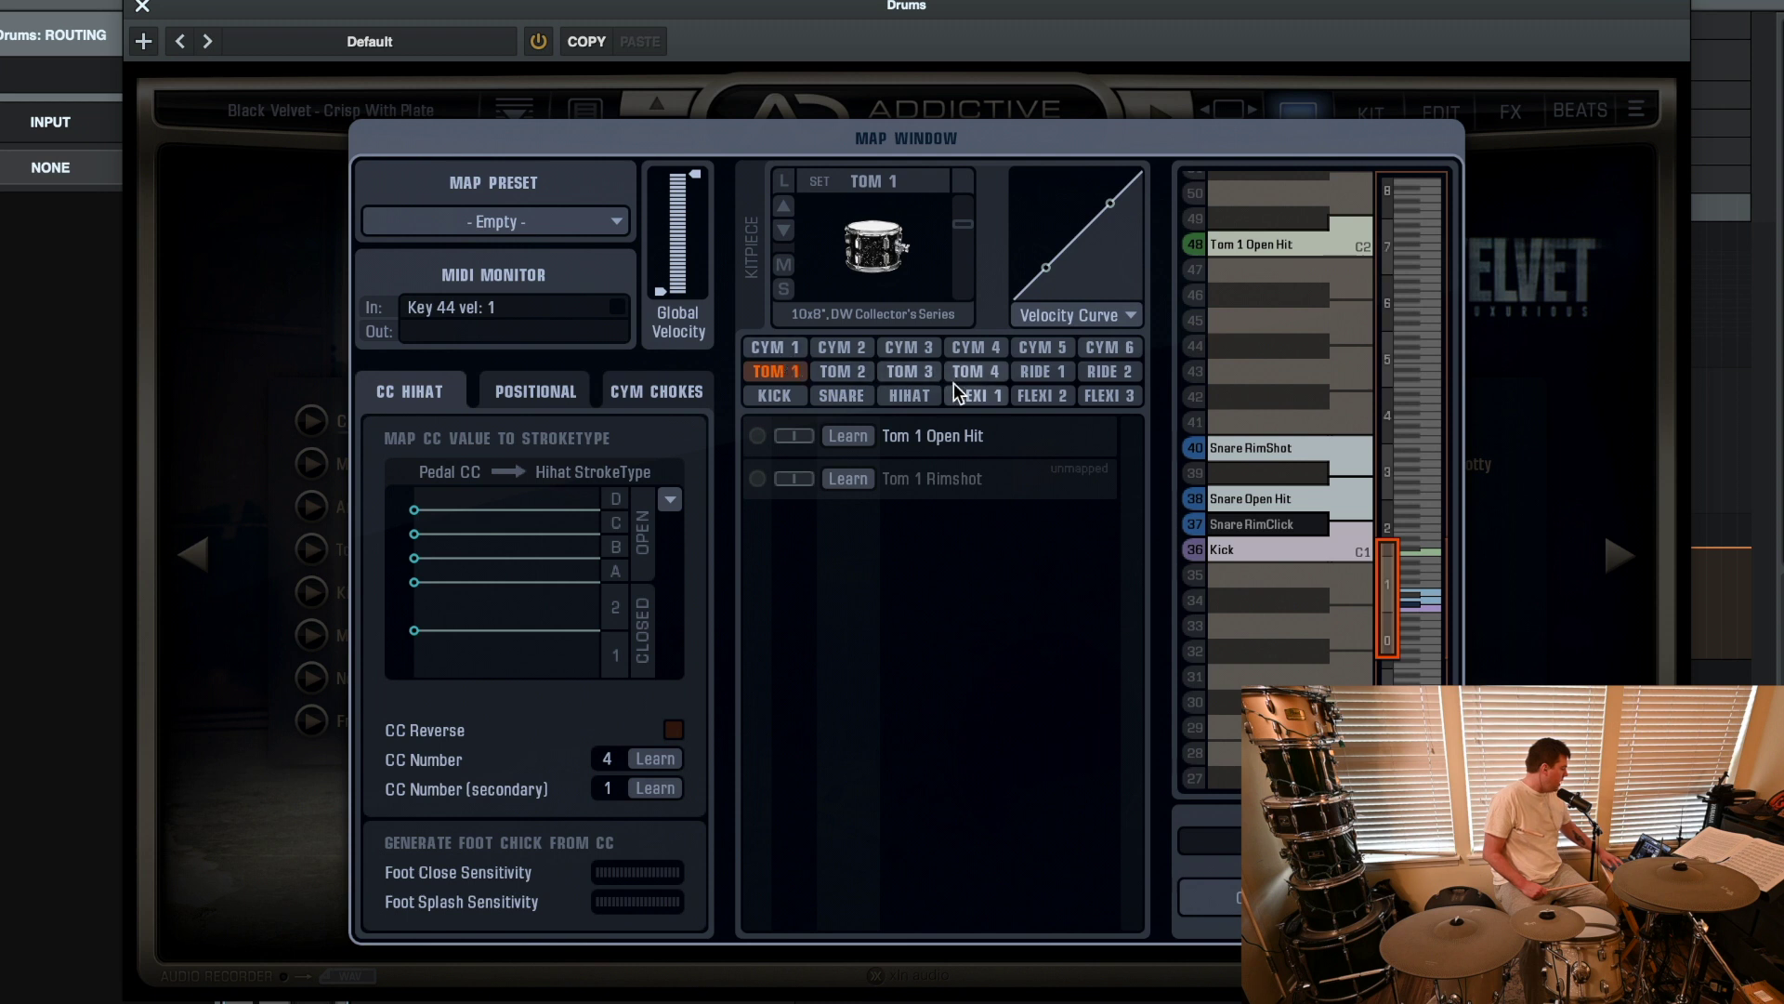
Learn pad notes for HH Foot Close (44), Closed1 Tip (42), Closed1 Shaft and Open A (46).
click(910, 396)
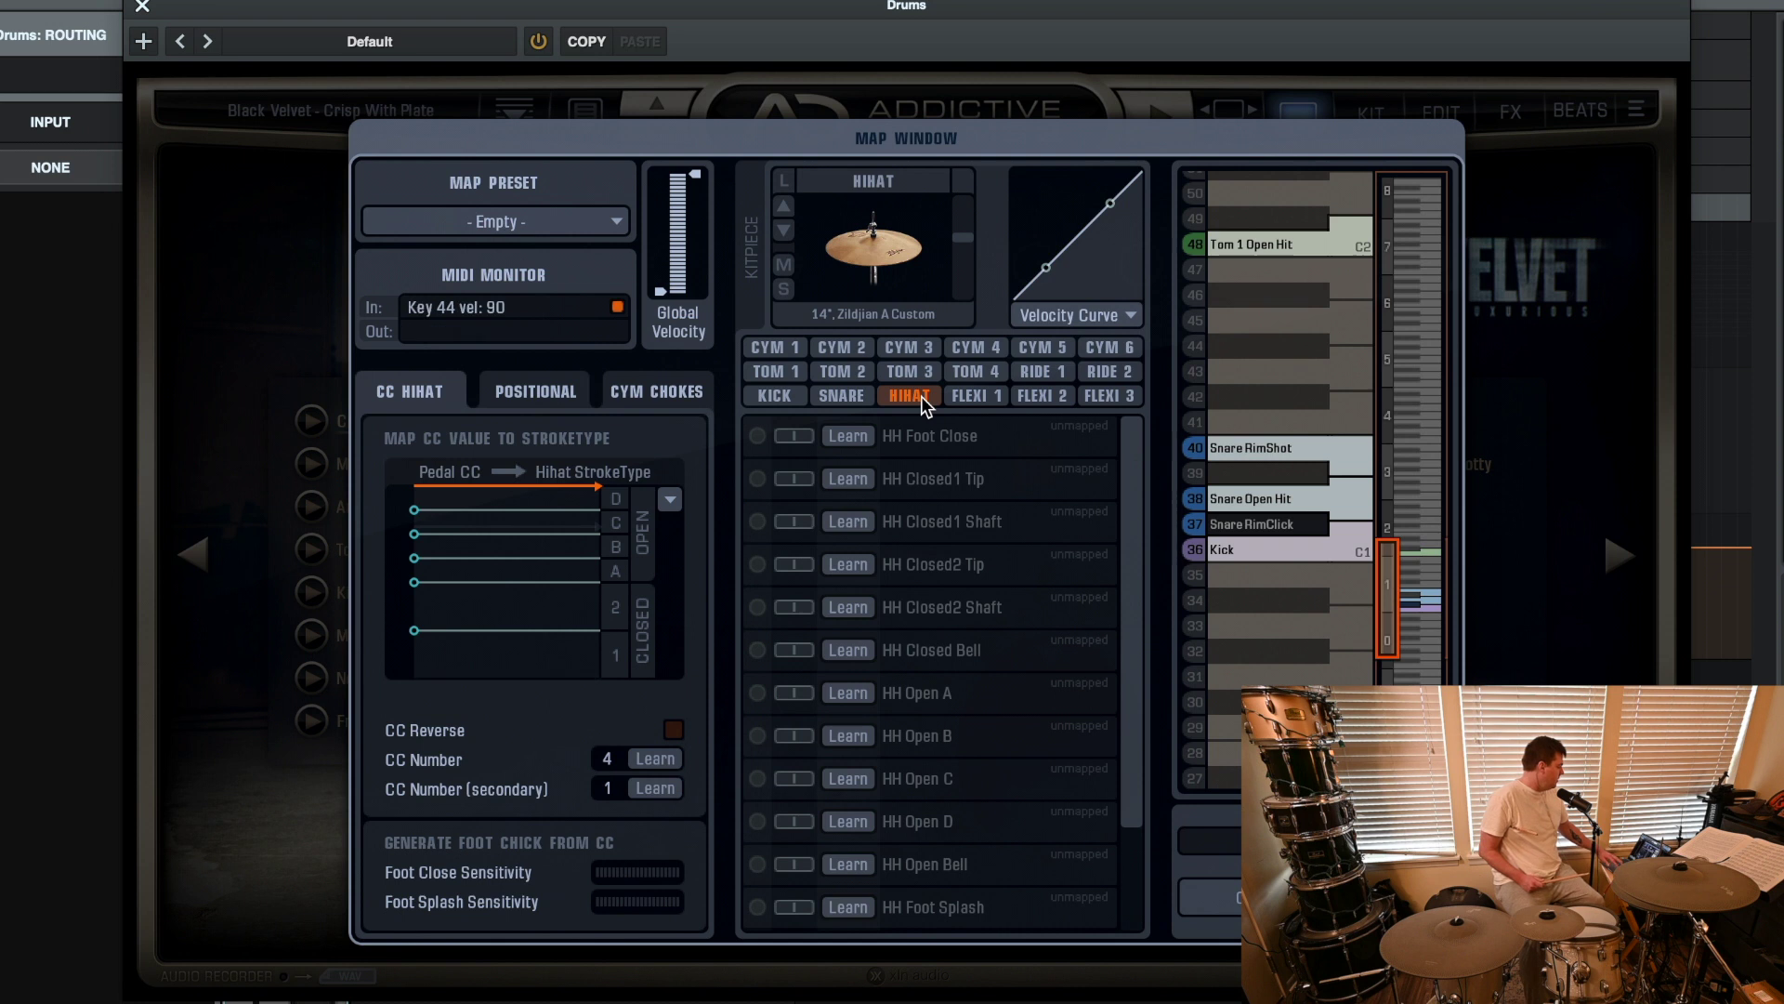
click(853, 429)
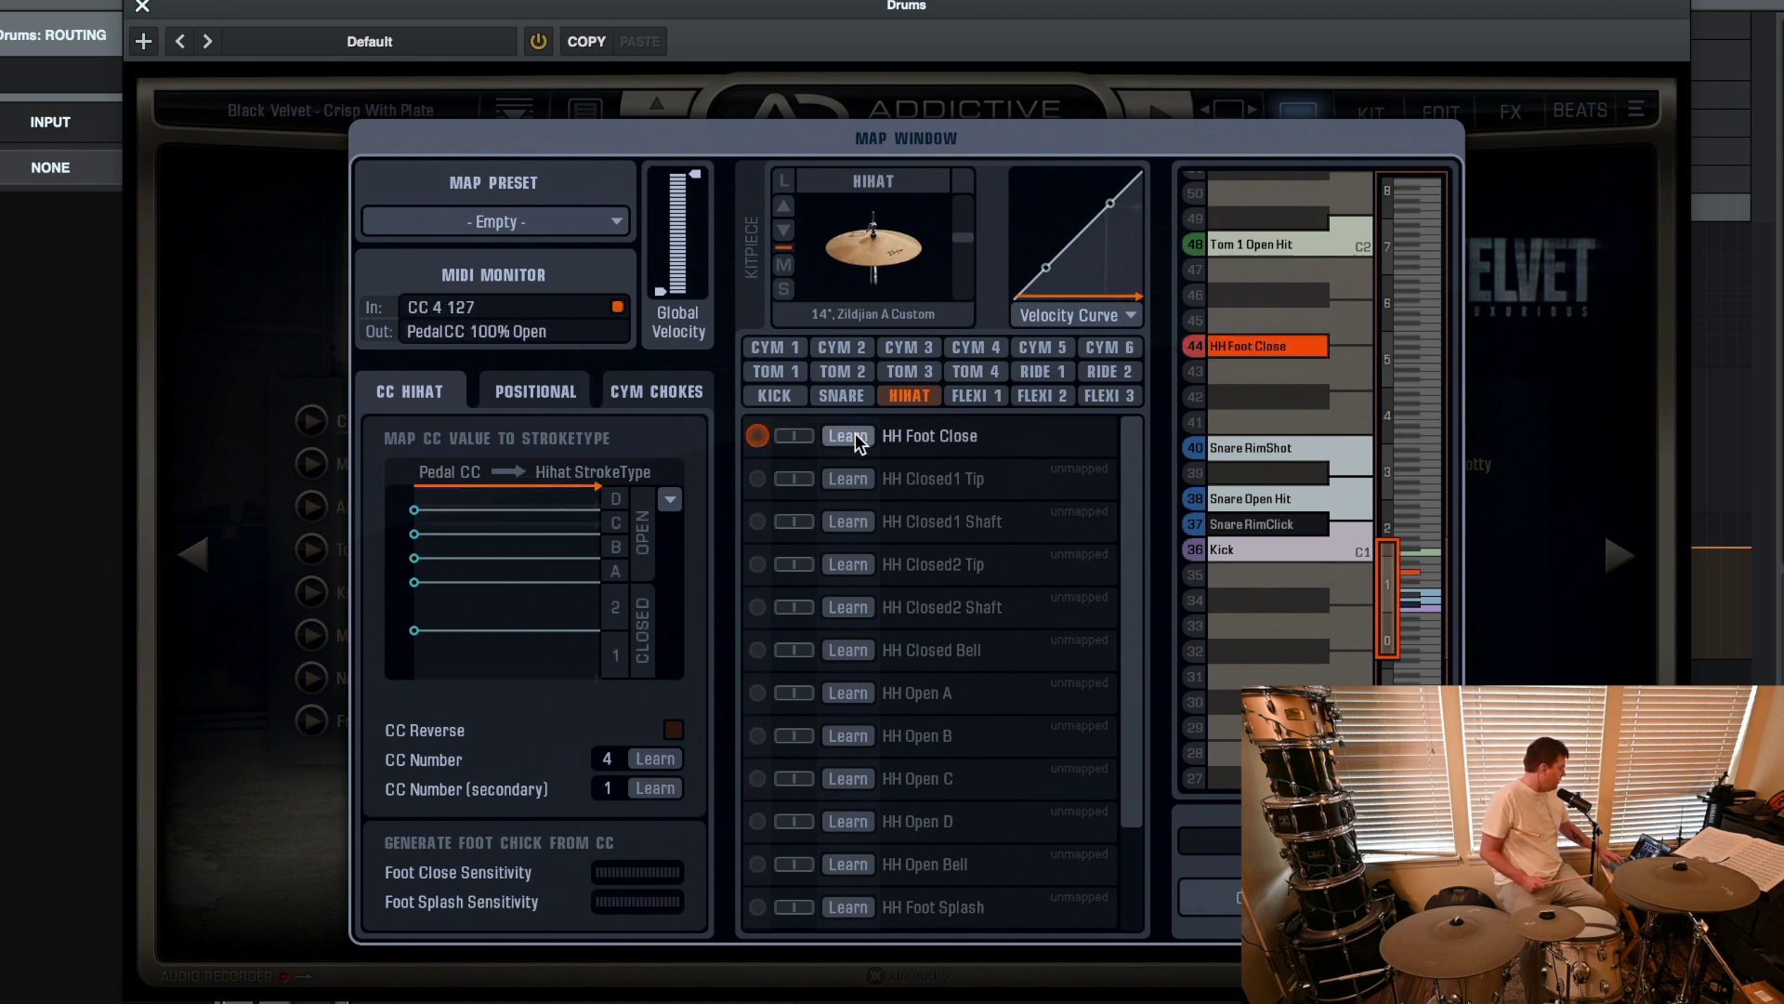
click(853, 483)
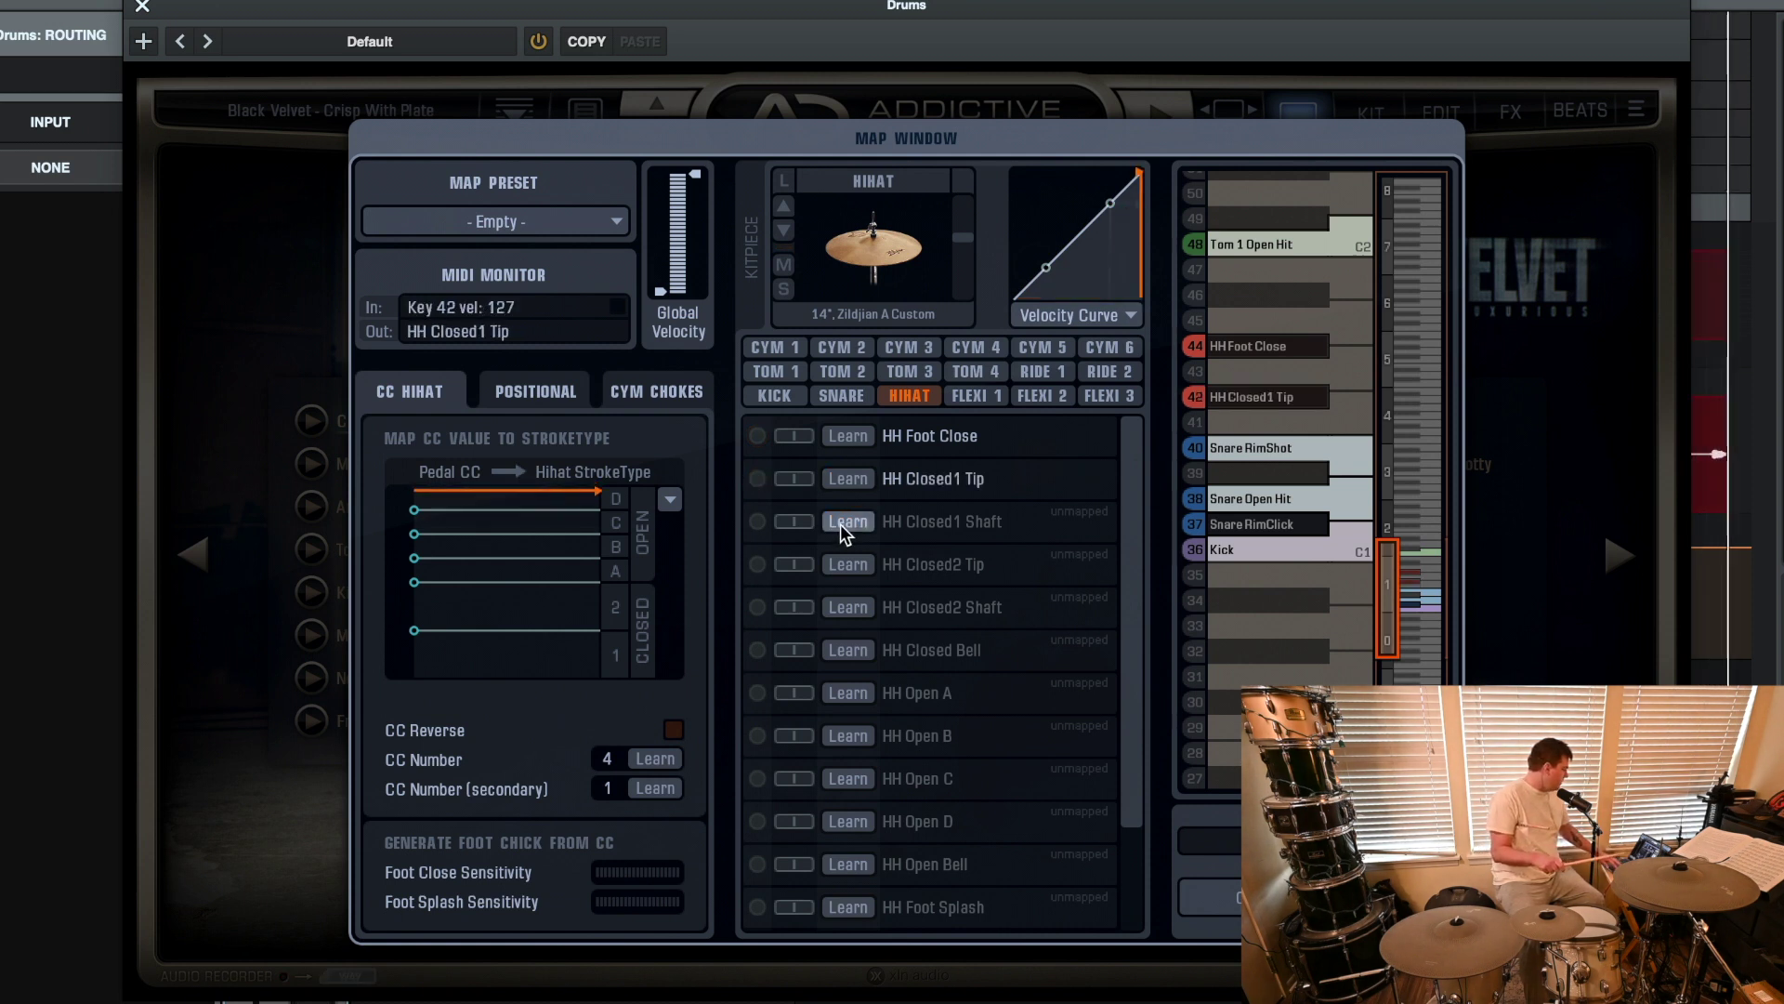
click(840, 523)
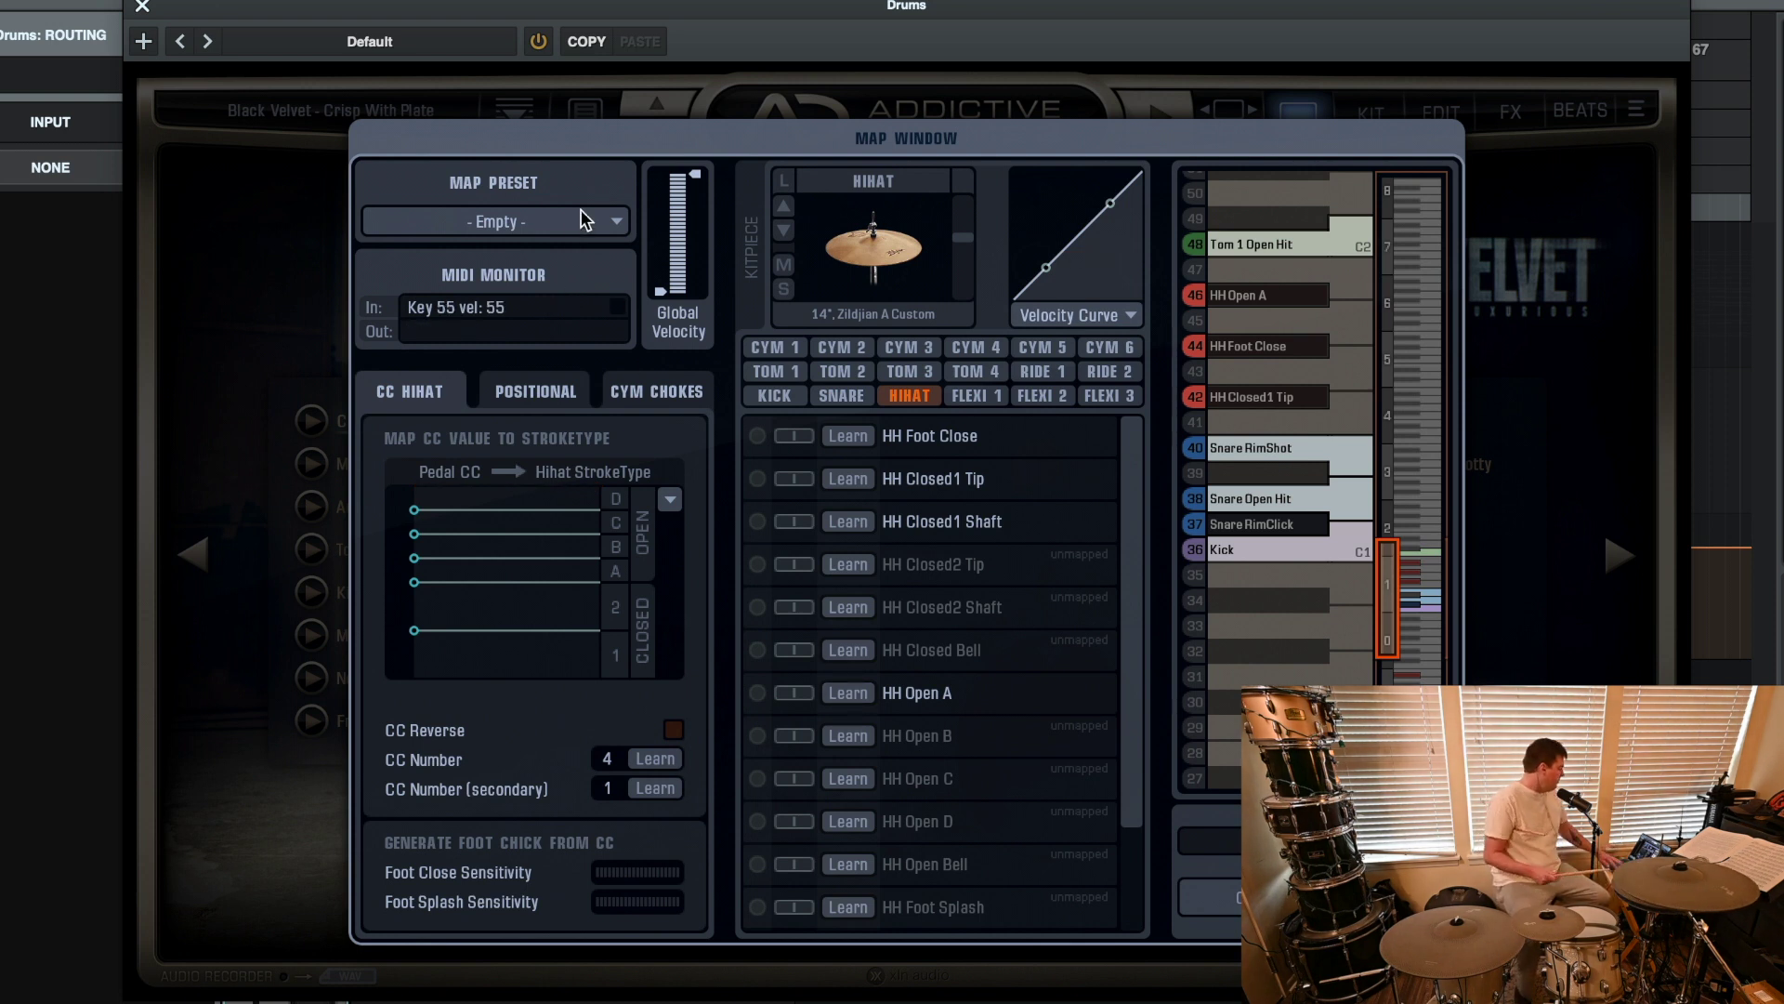
click(766, 346)
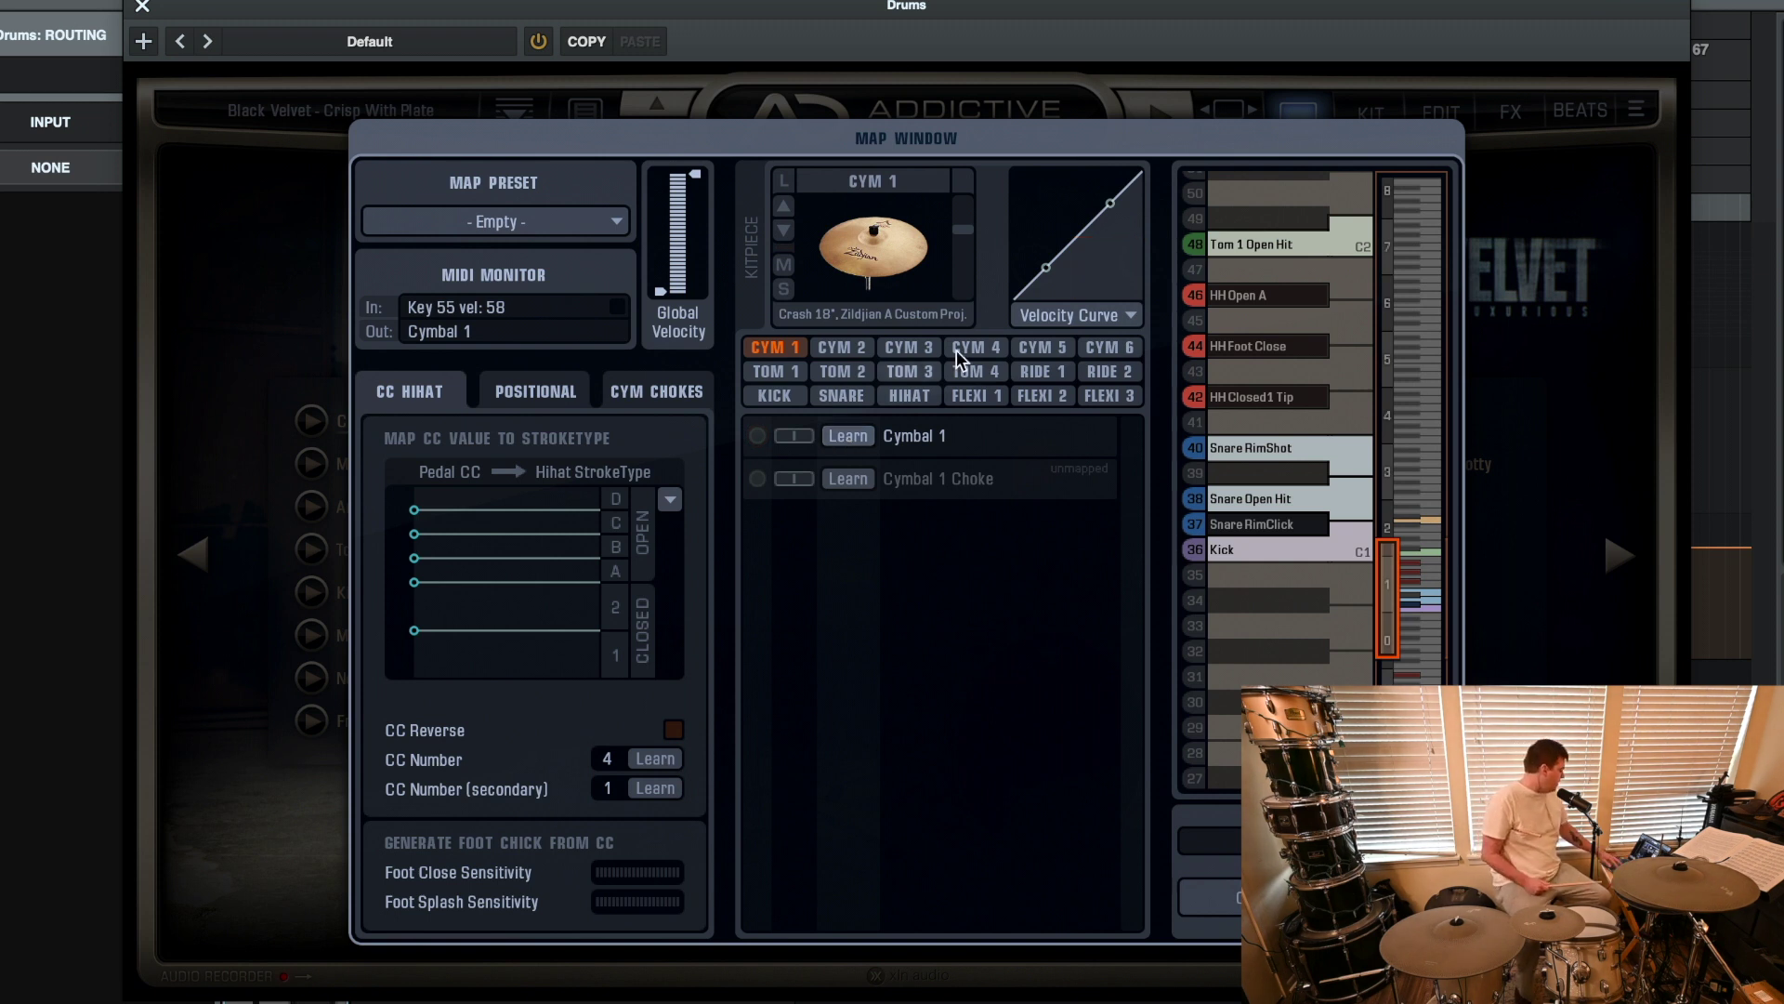
Step through Cymbals 2–4 and map key 28 to the China 20" Cymbal 4.
click(862, 351)
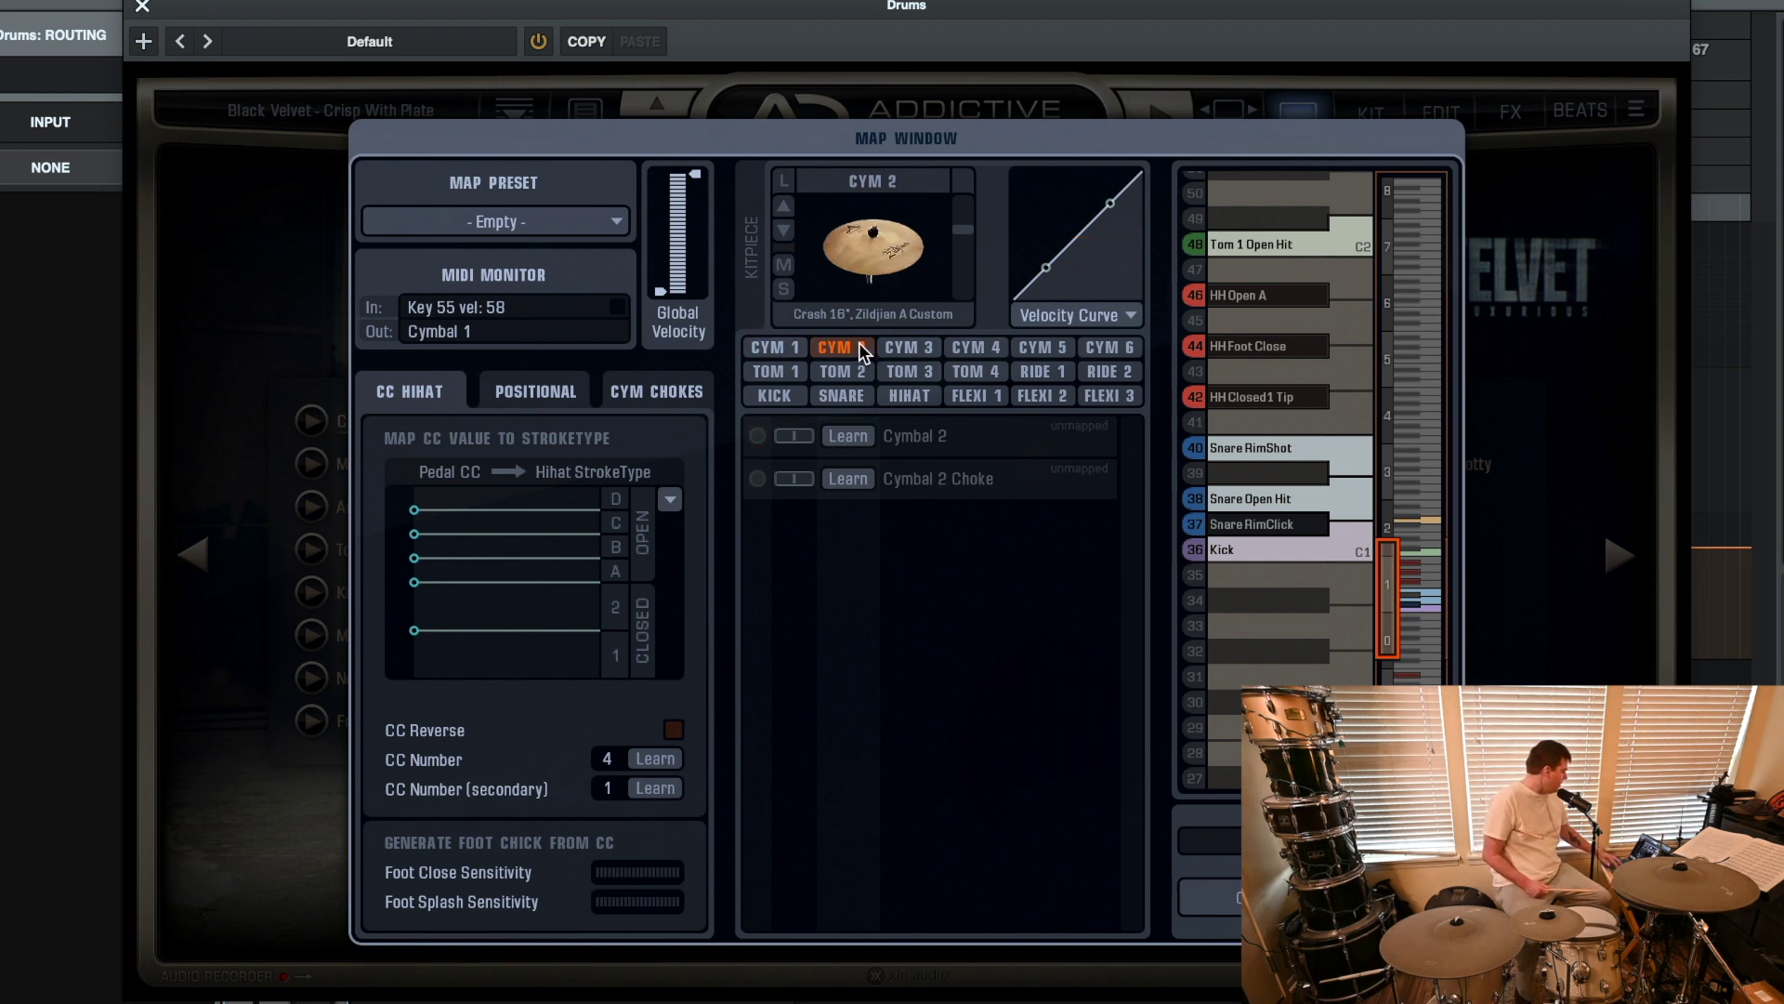
click(896, 348)
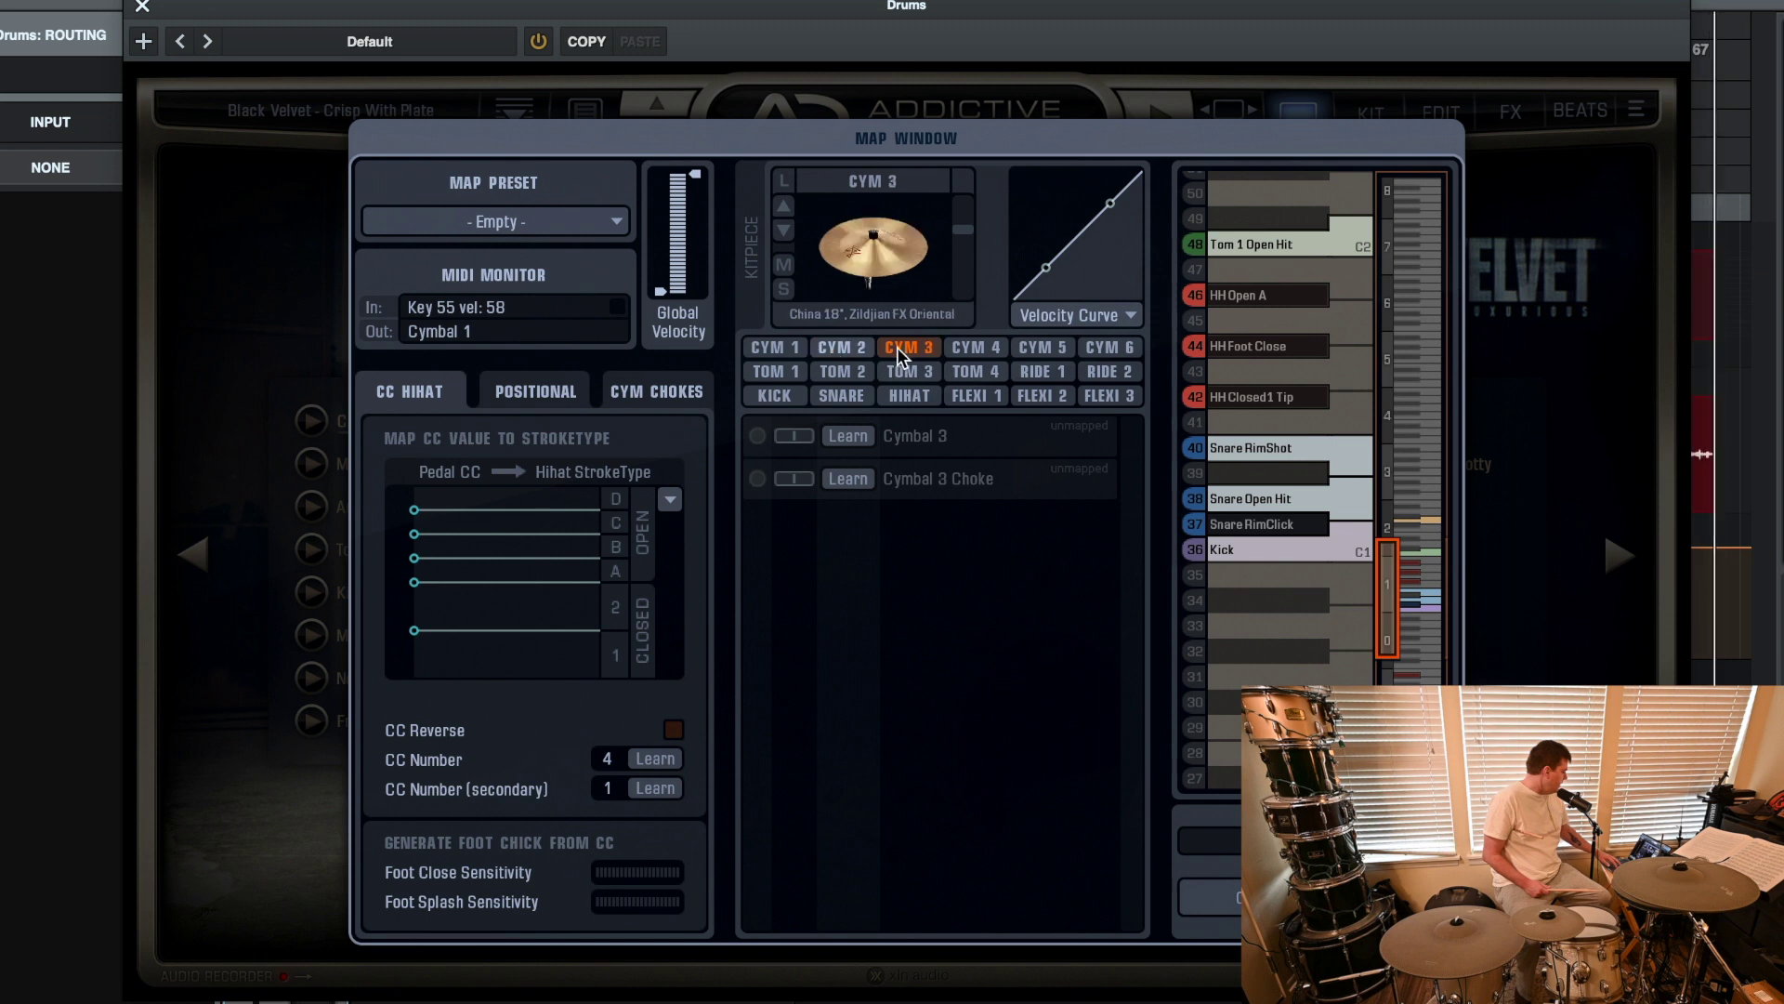
click(969, 349)
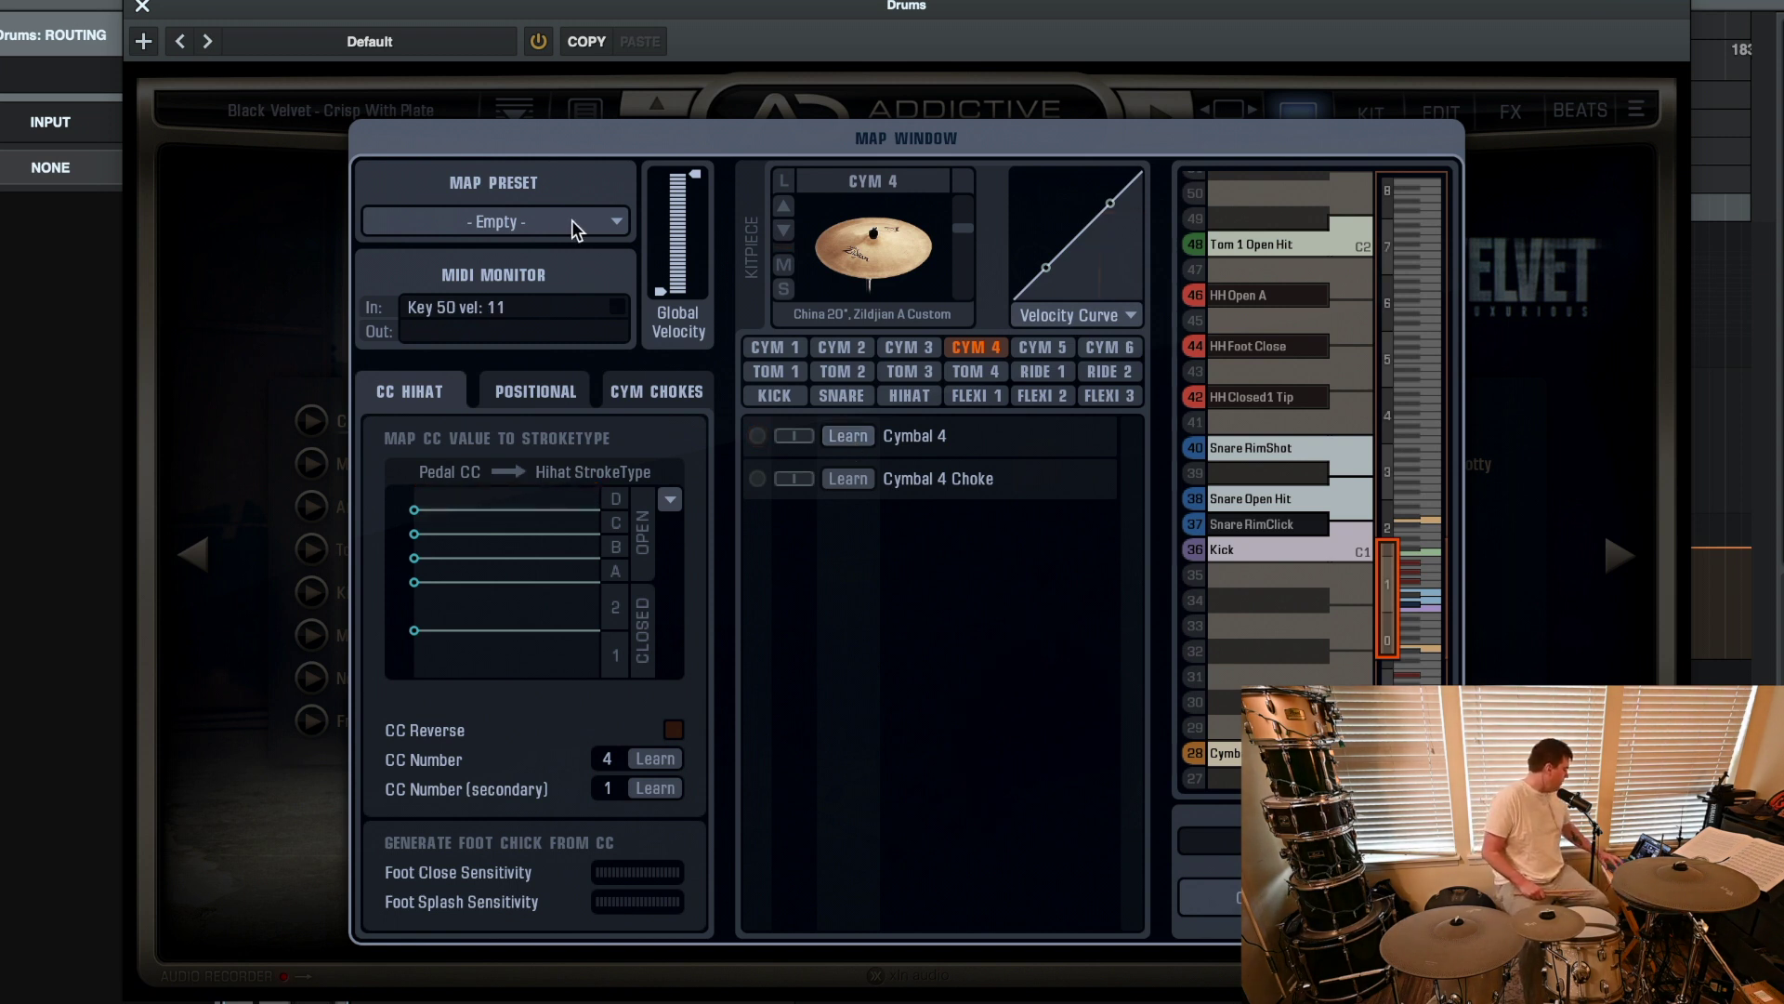
click(544, 221)
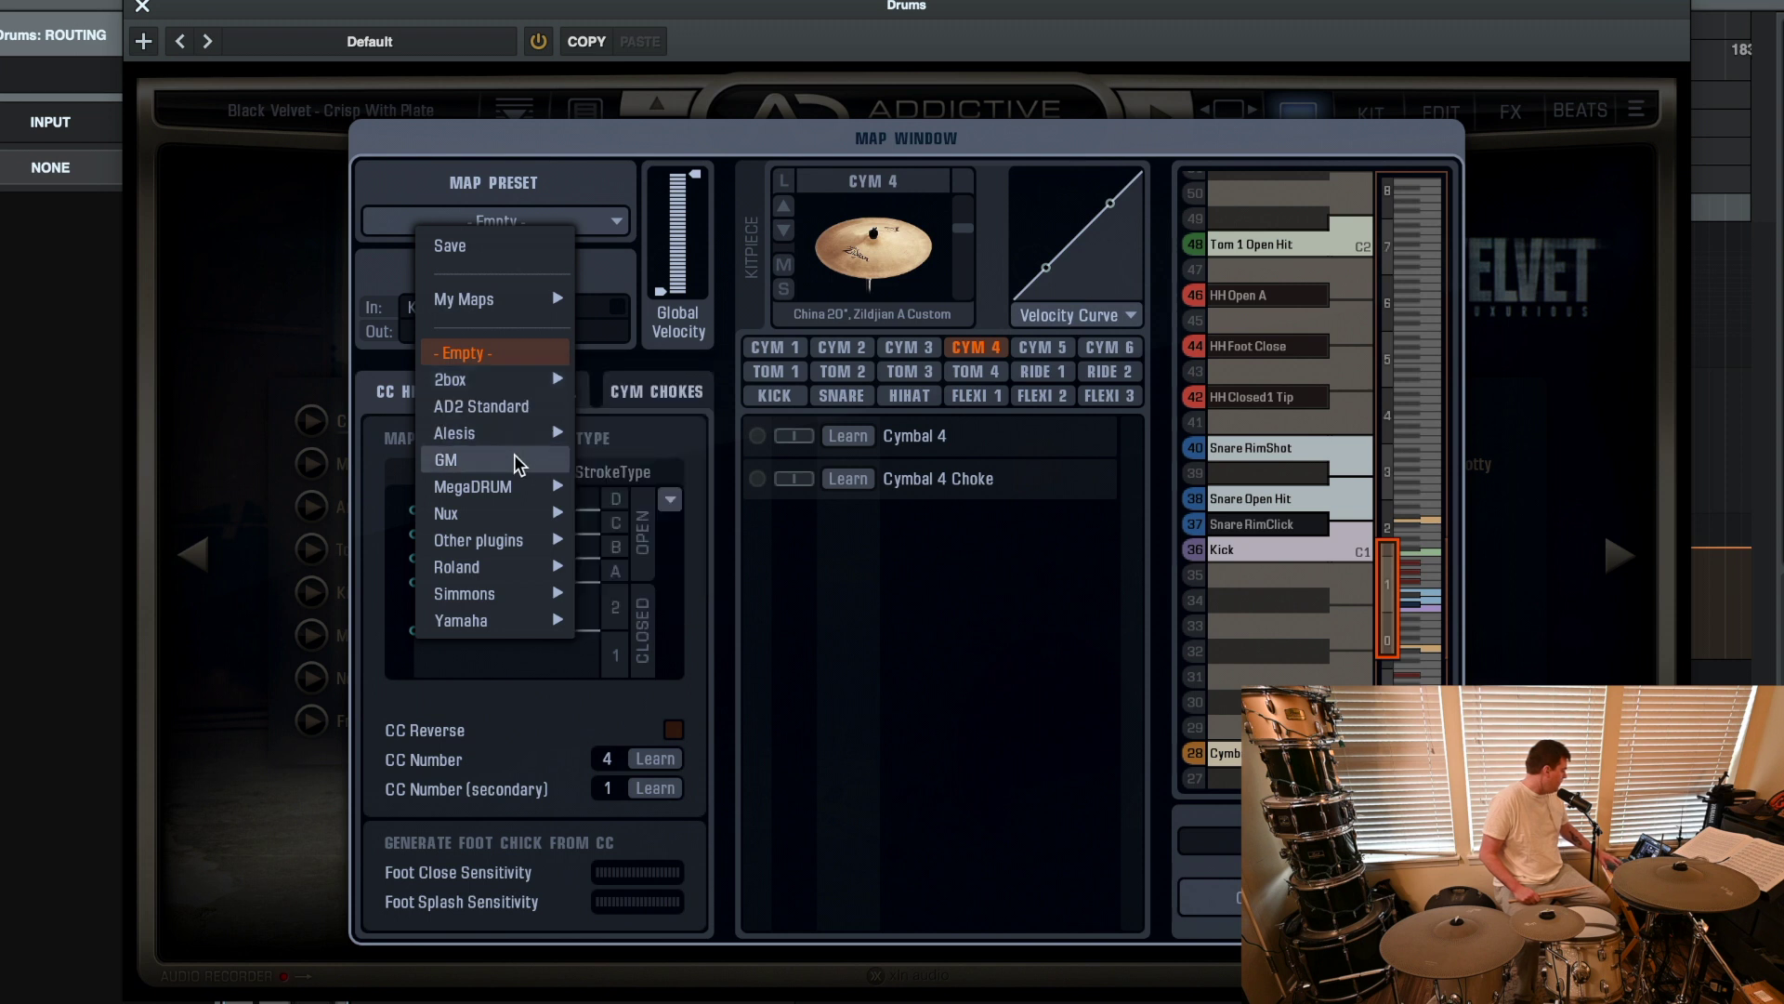
Load the Roland TD-12 map preset.
mouse_move(502, 565)
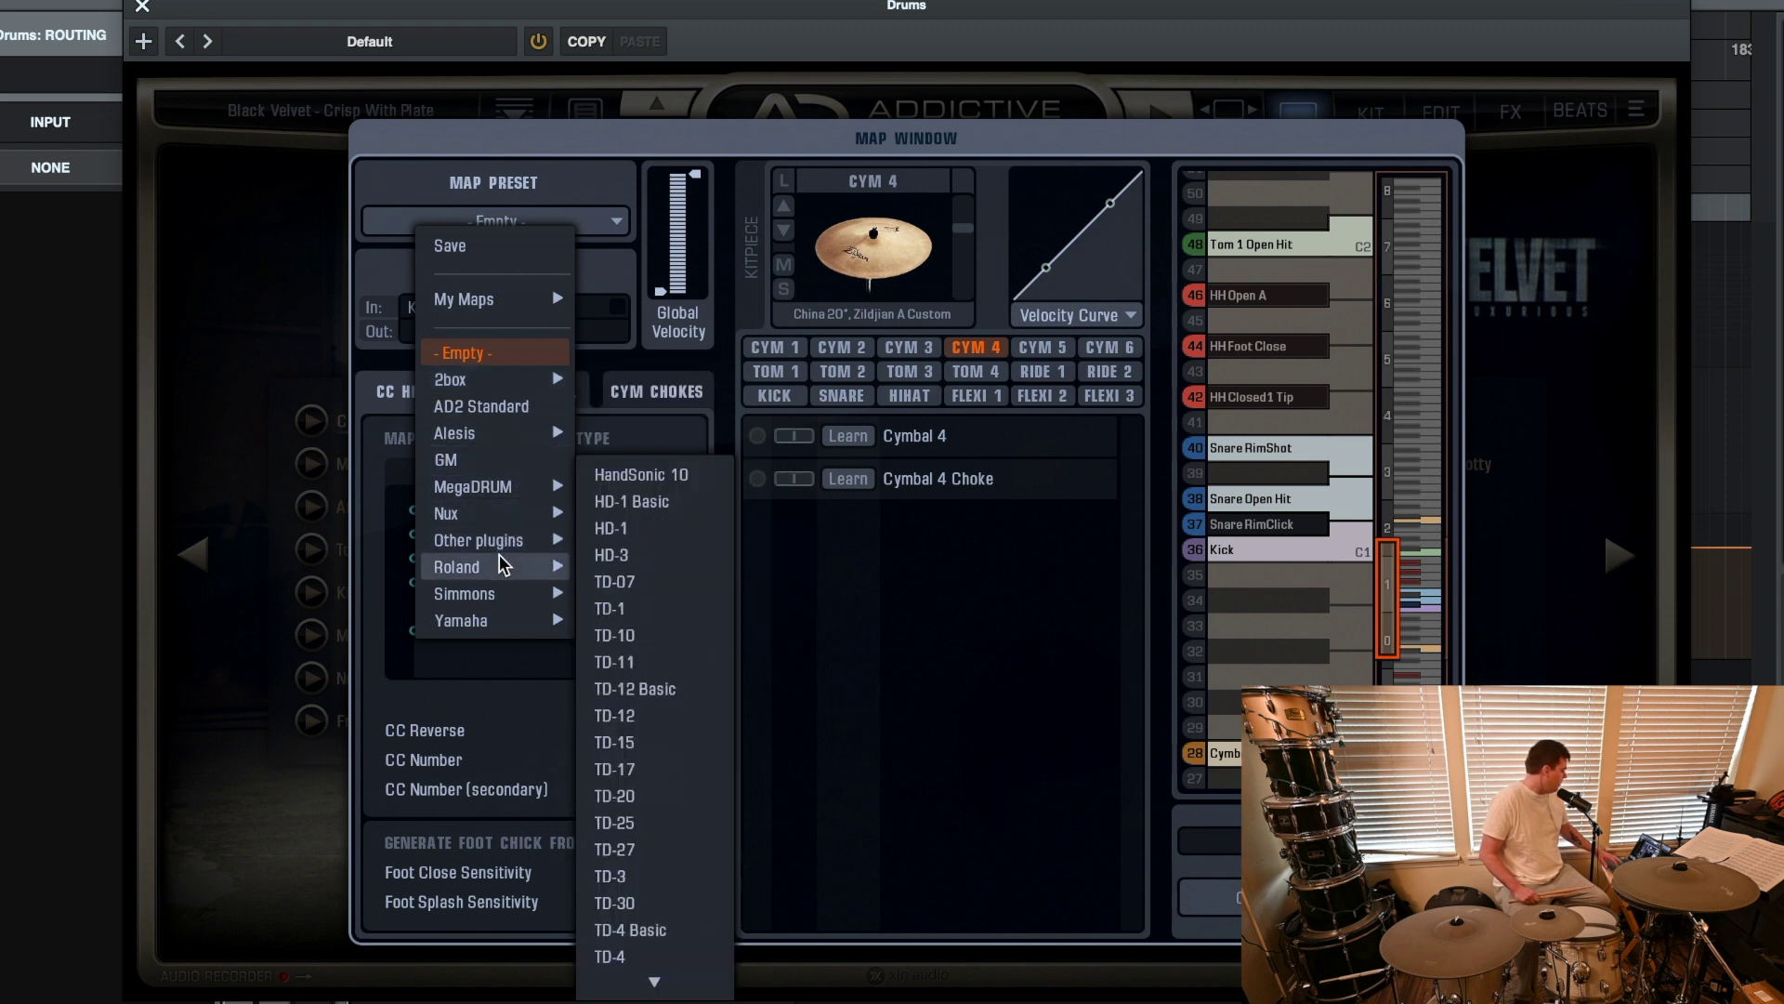
click(622, 715)
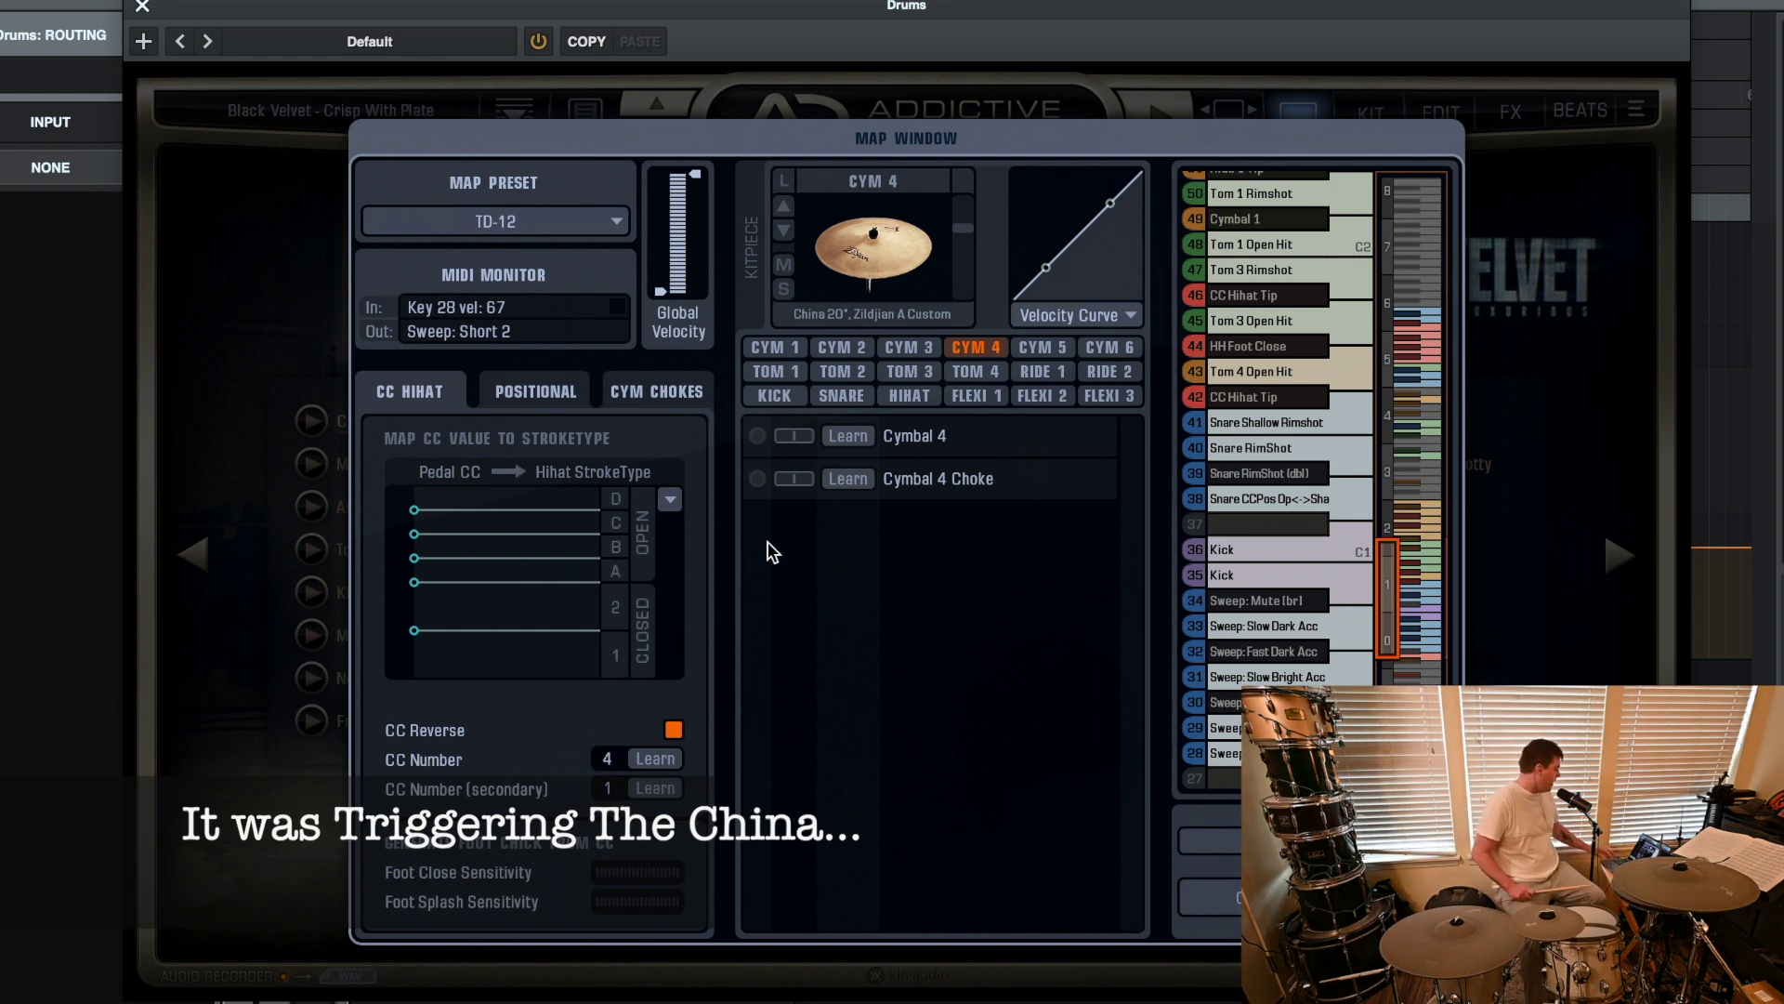
Review the Flexi 1–3 kitpieces, then close the Map Window.
click(961, 393)
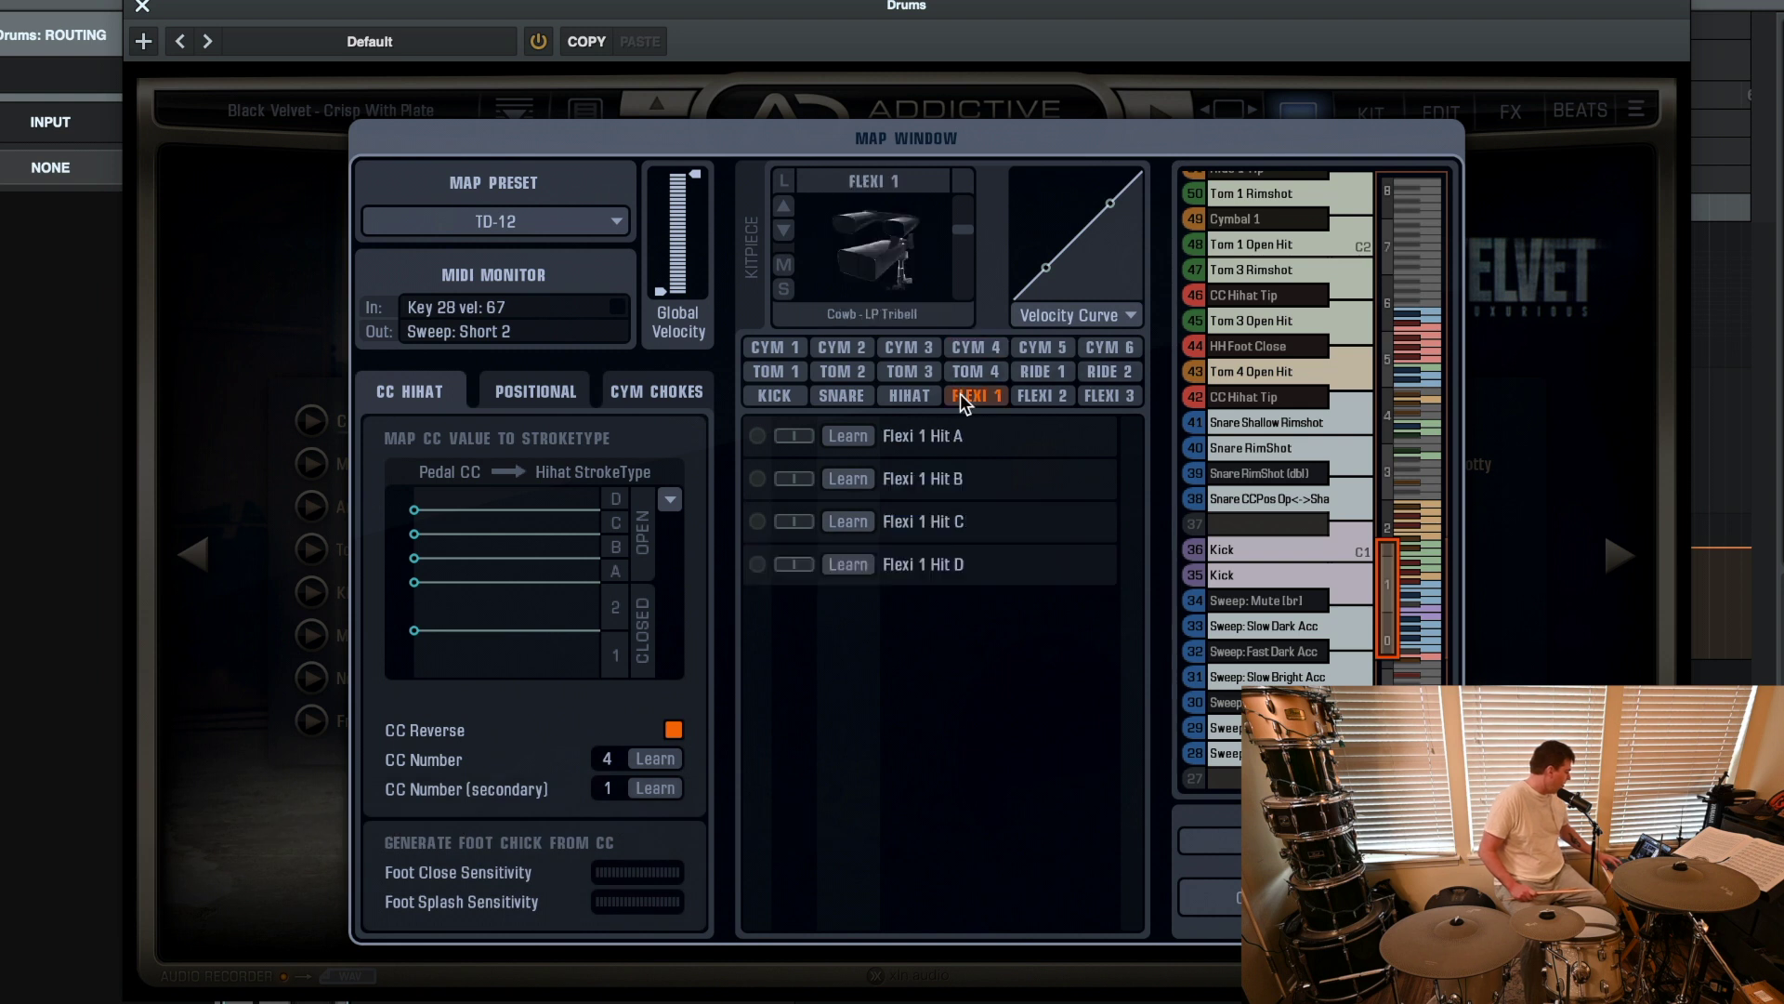
click(1030, 398)
click(1106, 400)
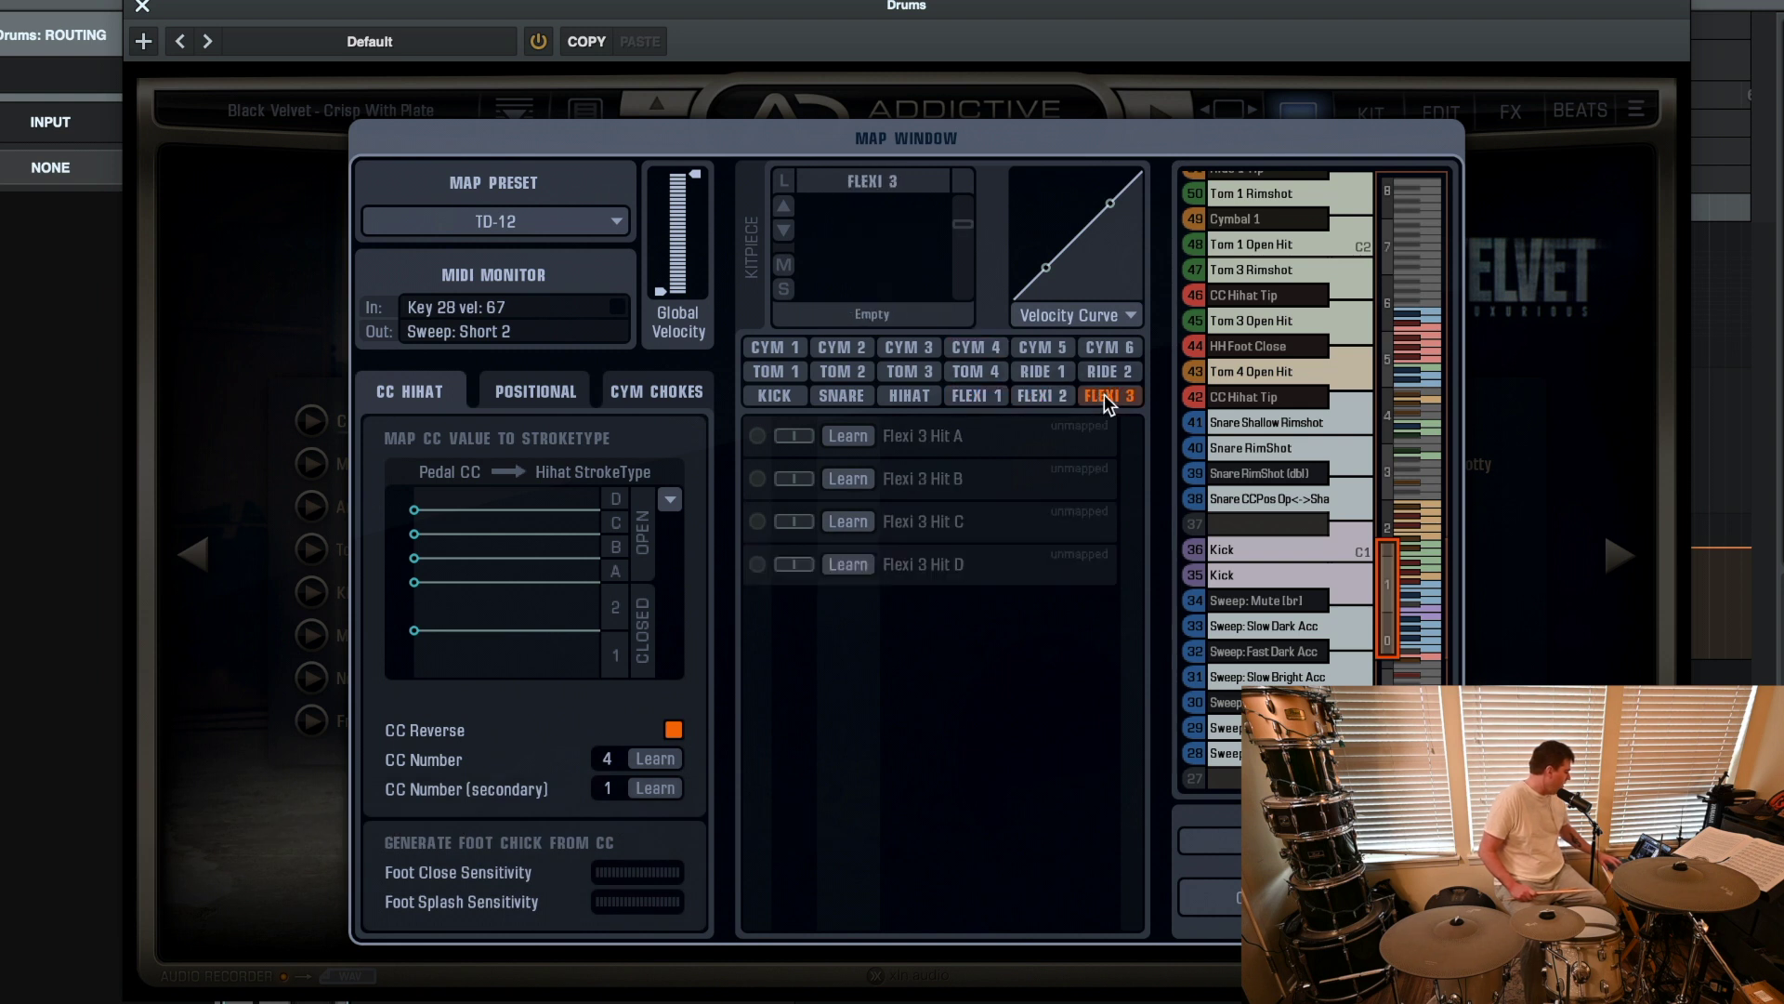
click(987, 389)
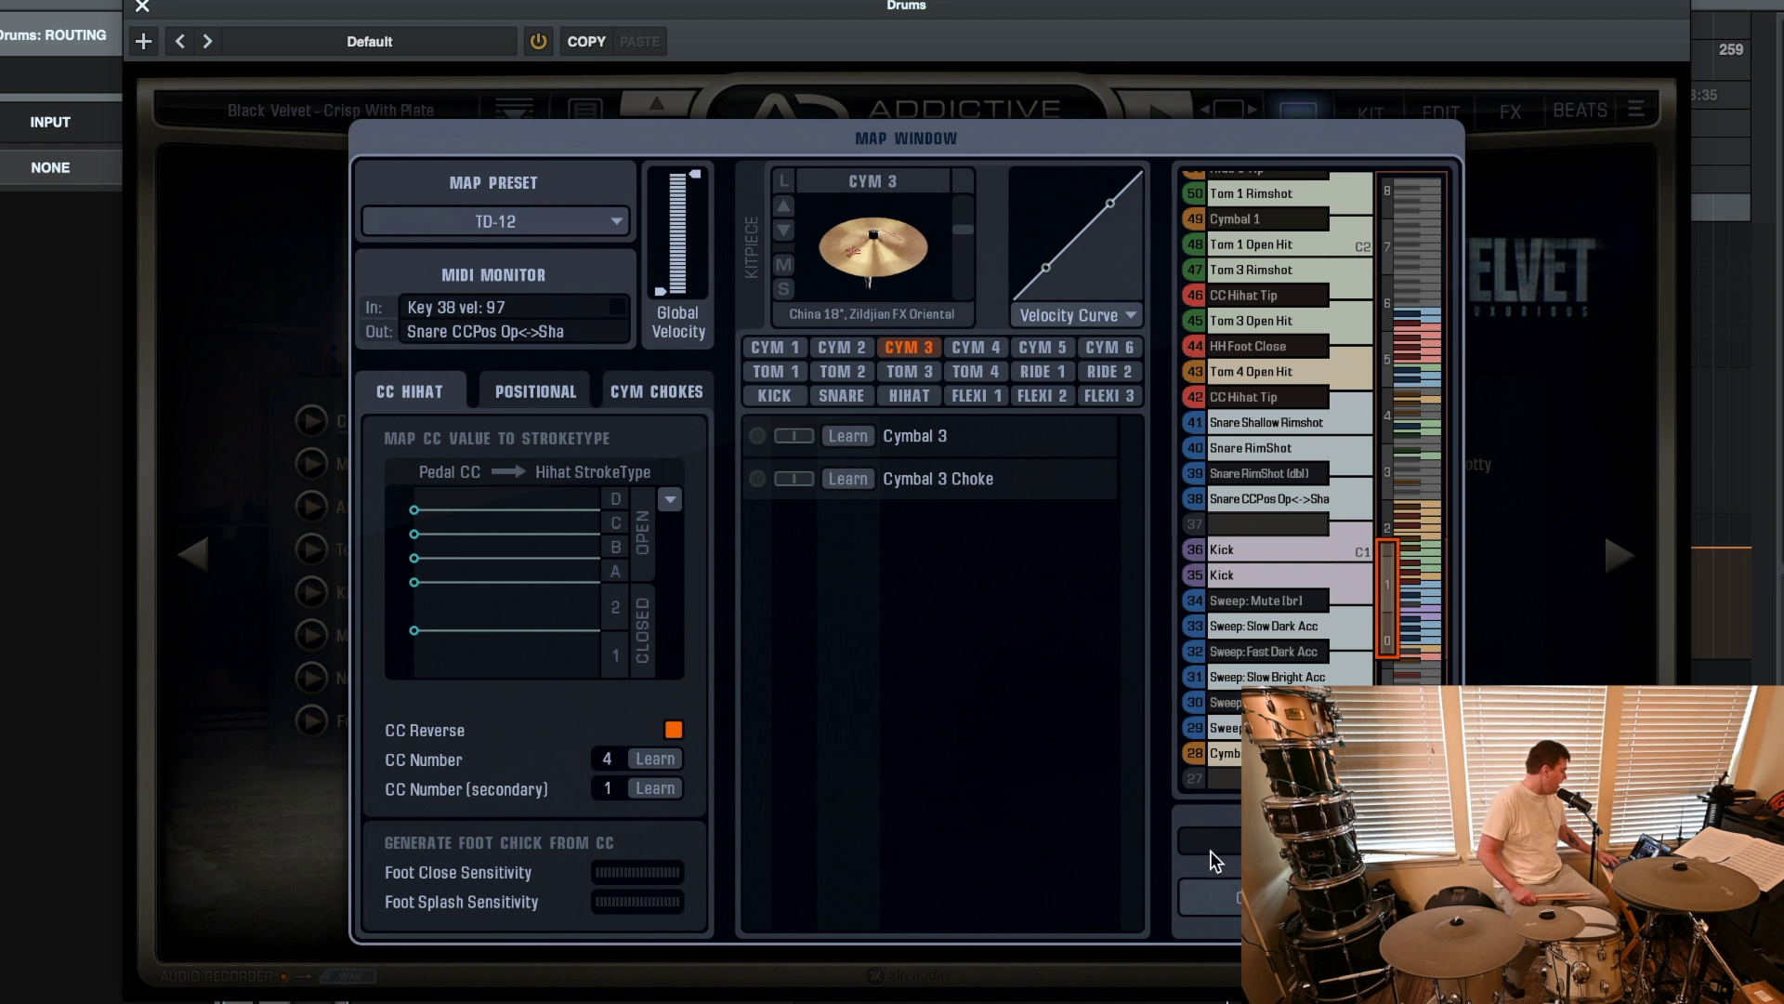
click(1229, 898)
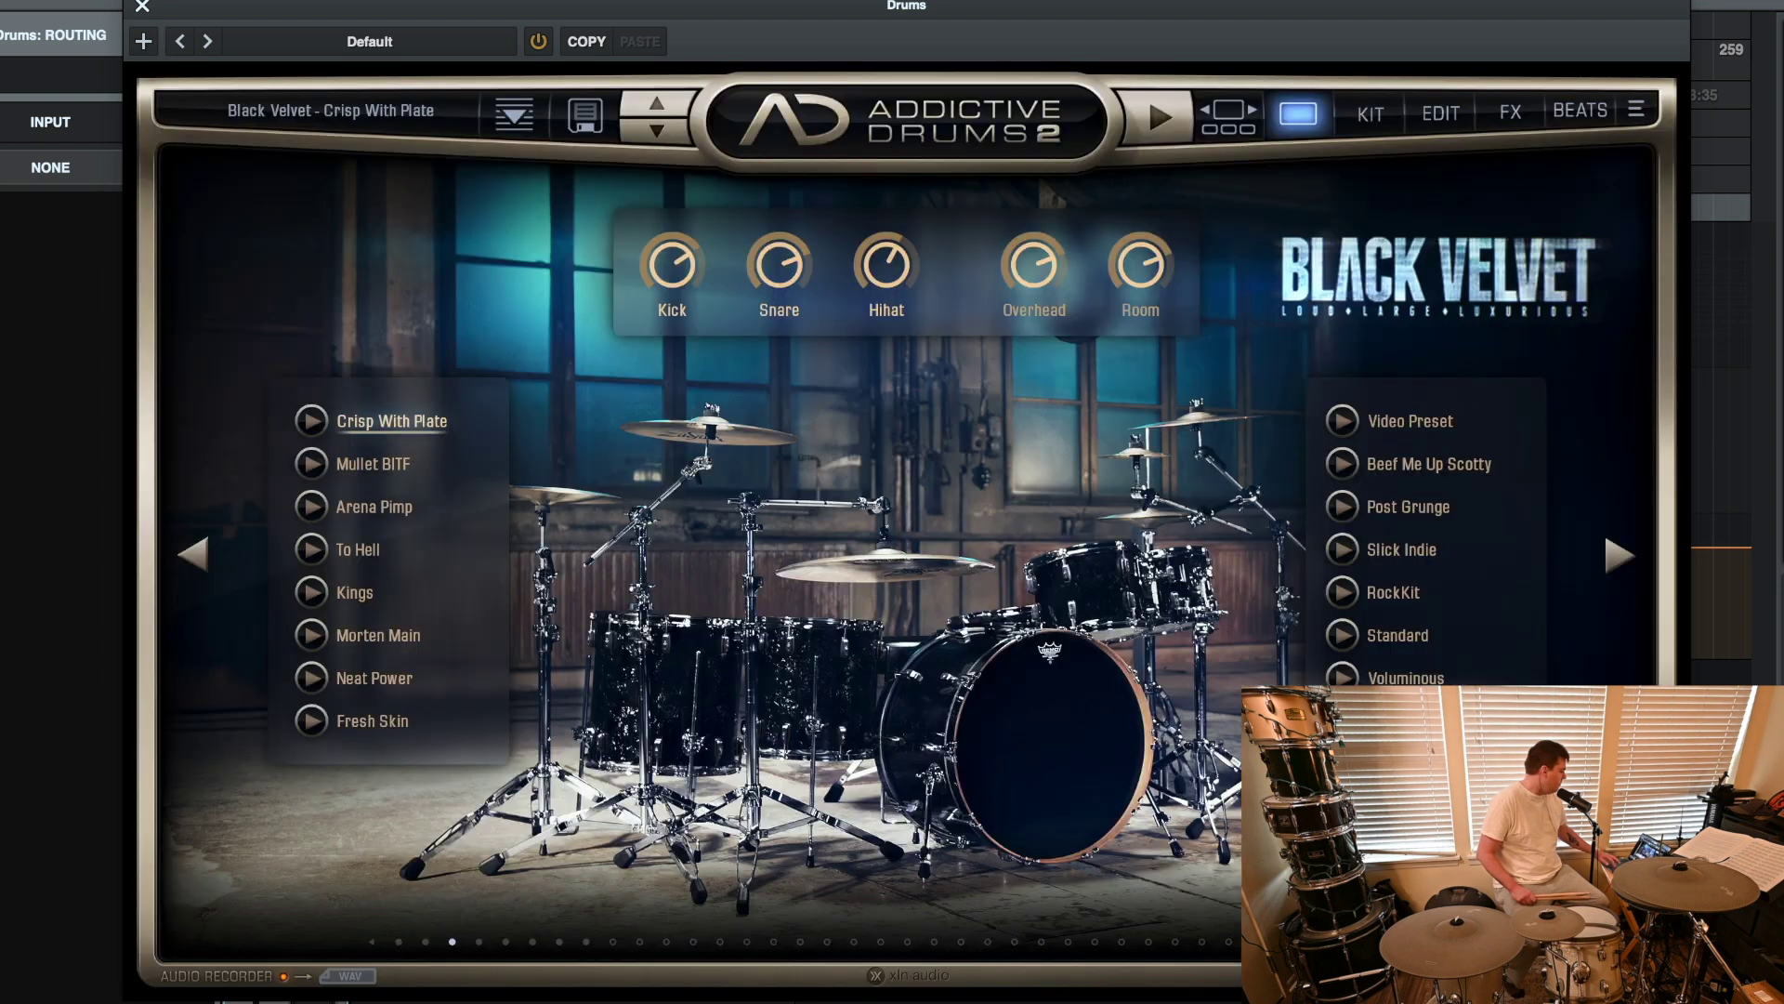
On the FX page, set the snare send to 78% and nudge the overhead and hi-hat levels up.
click(1383, 115)
click(1440, 116)
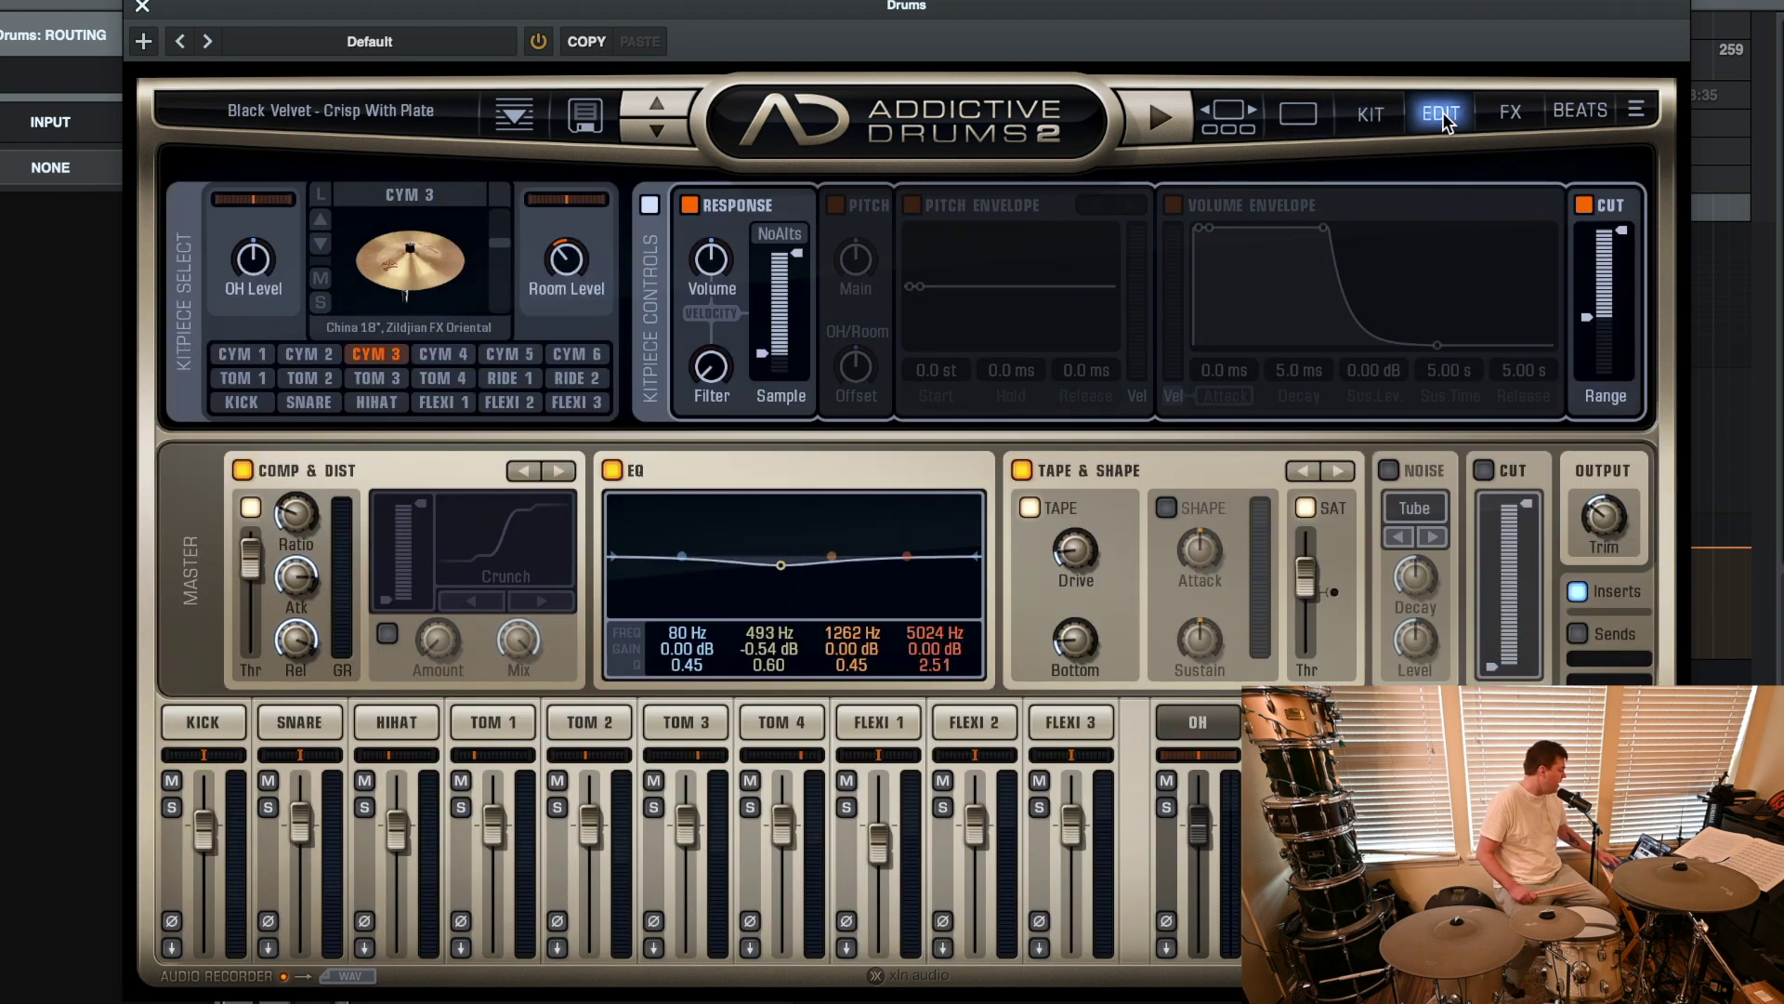
click(1506, 116)
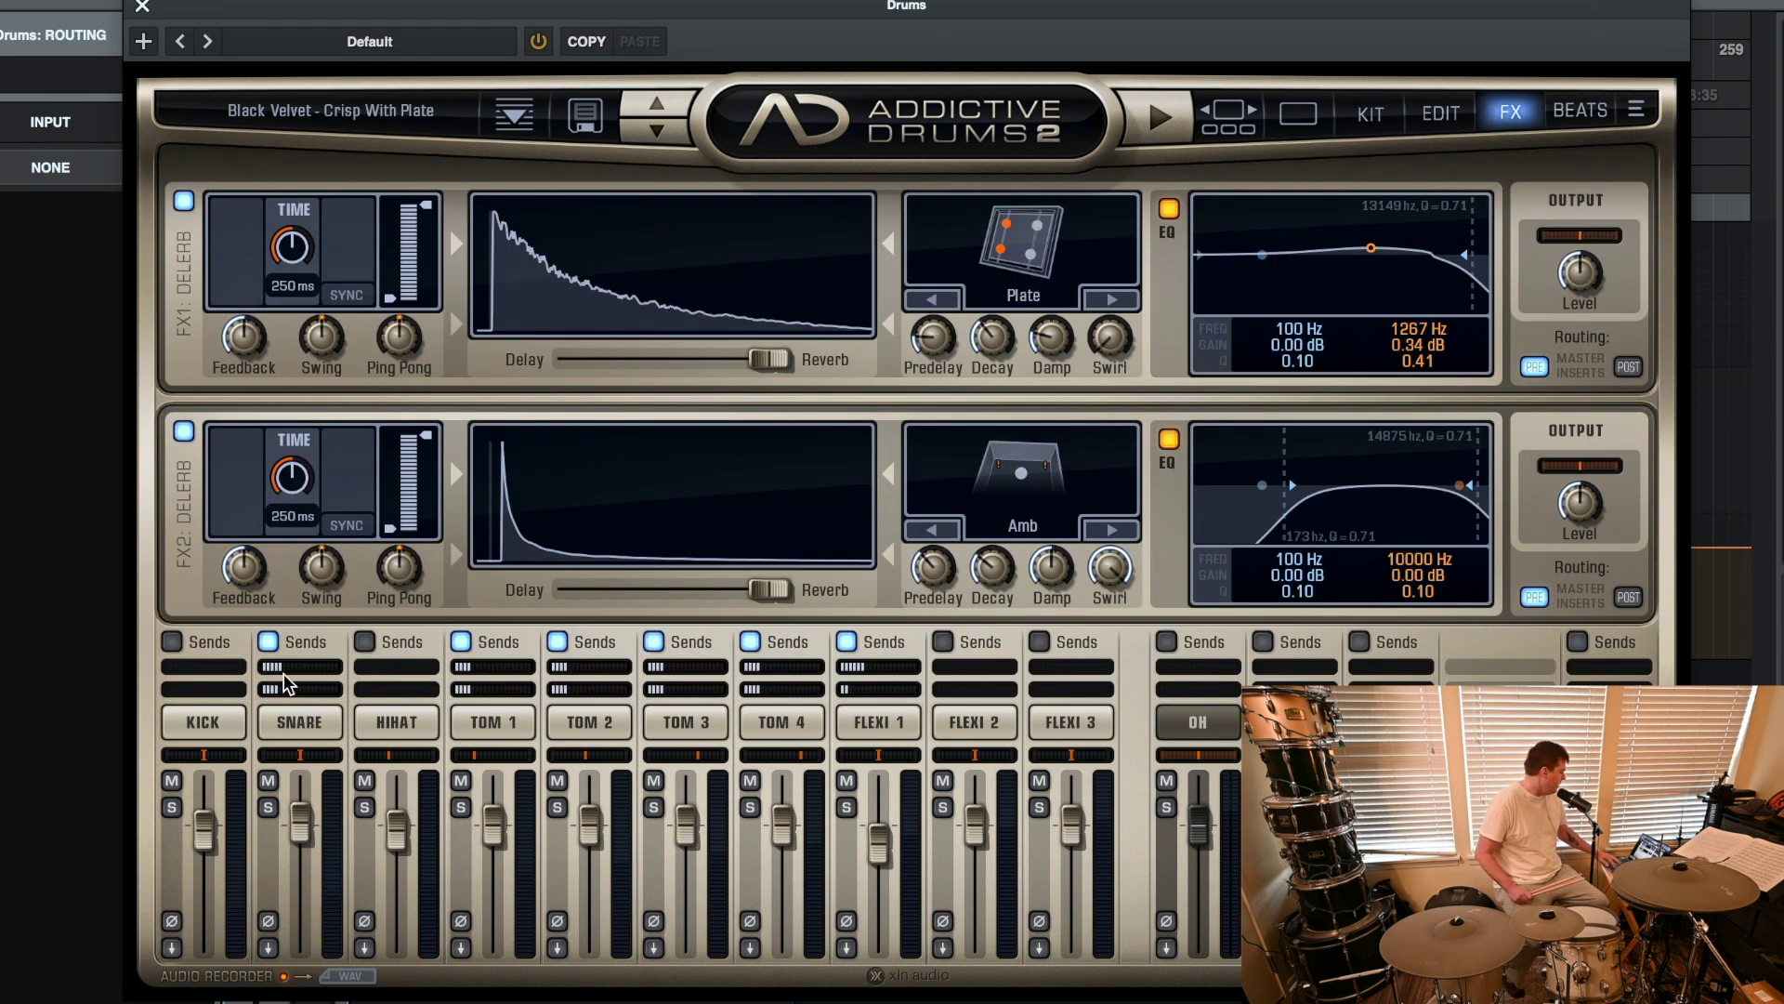
mouse_move(280, 667)
mouse_down()
mouse_move(322, 667)
mouse_move(283, 666)
mouse_up()
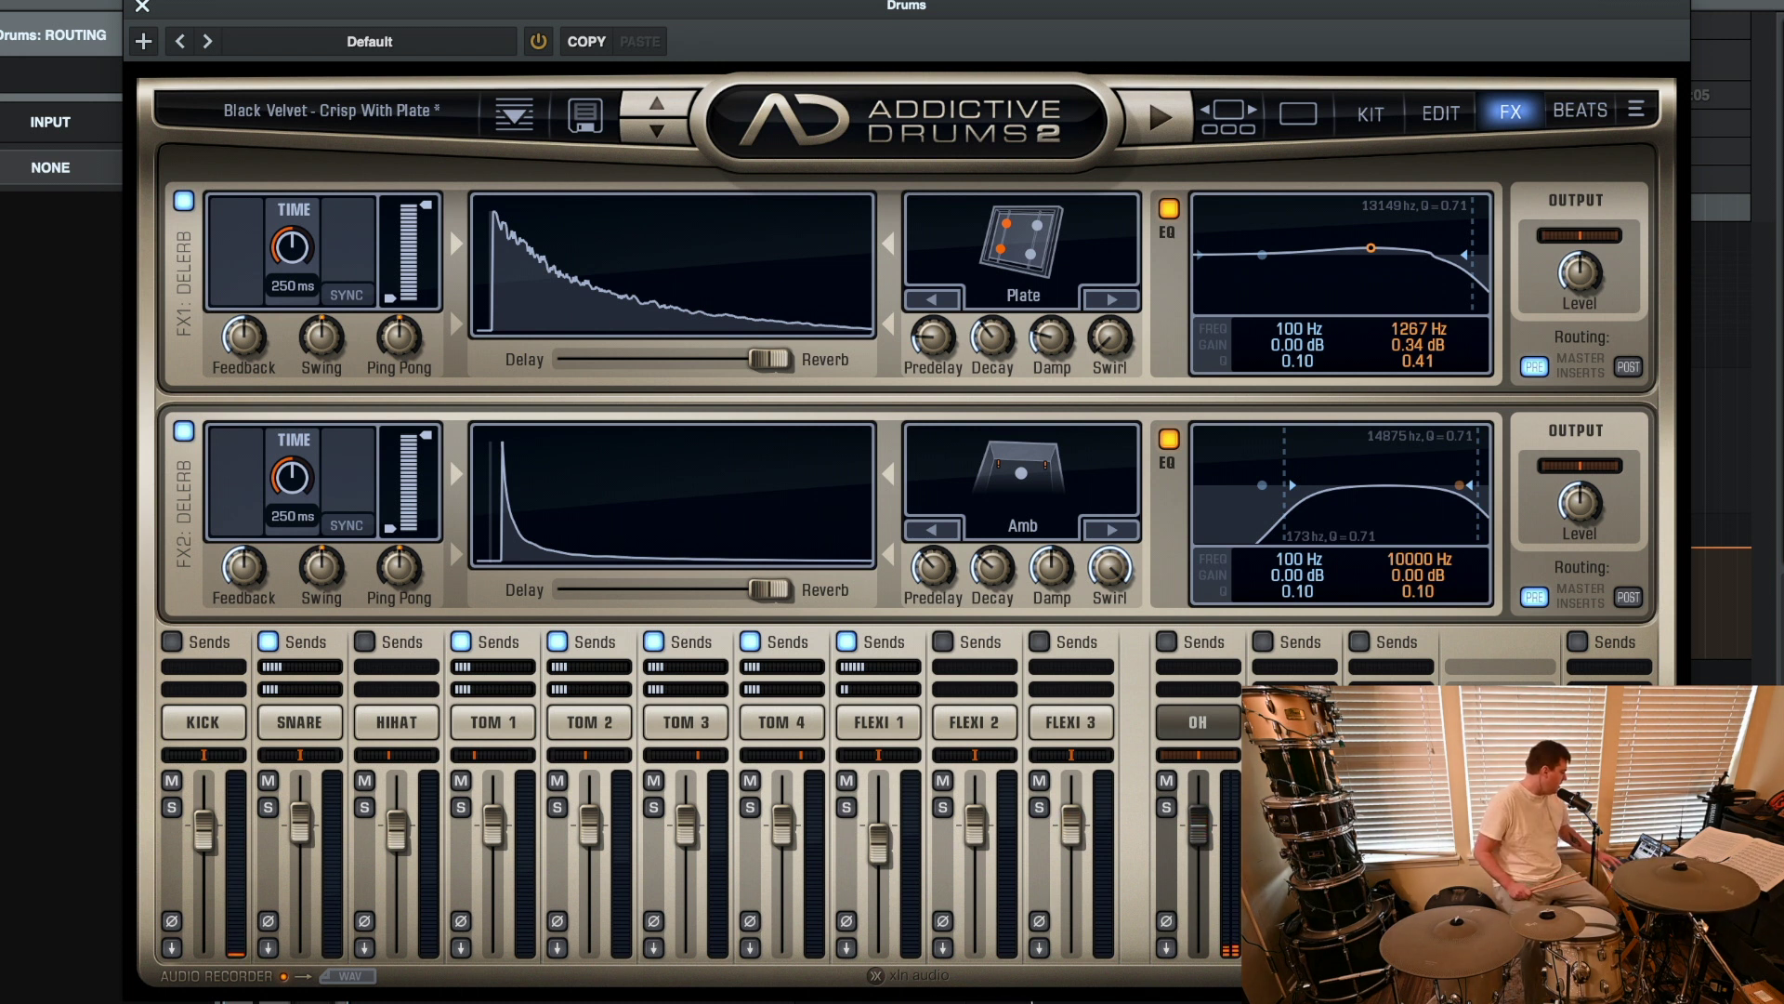
drag(1200, 829, 1206, 829)
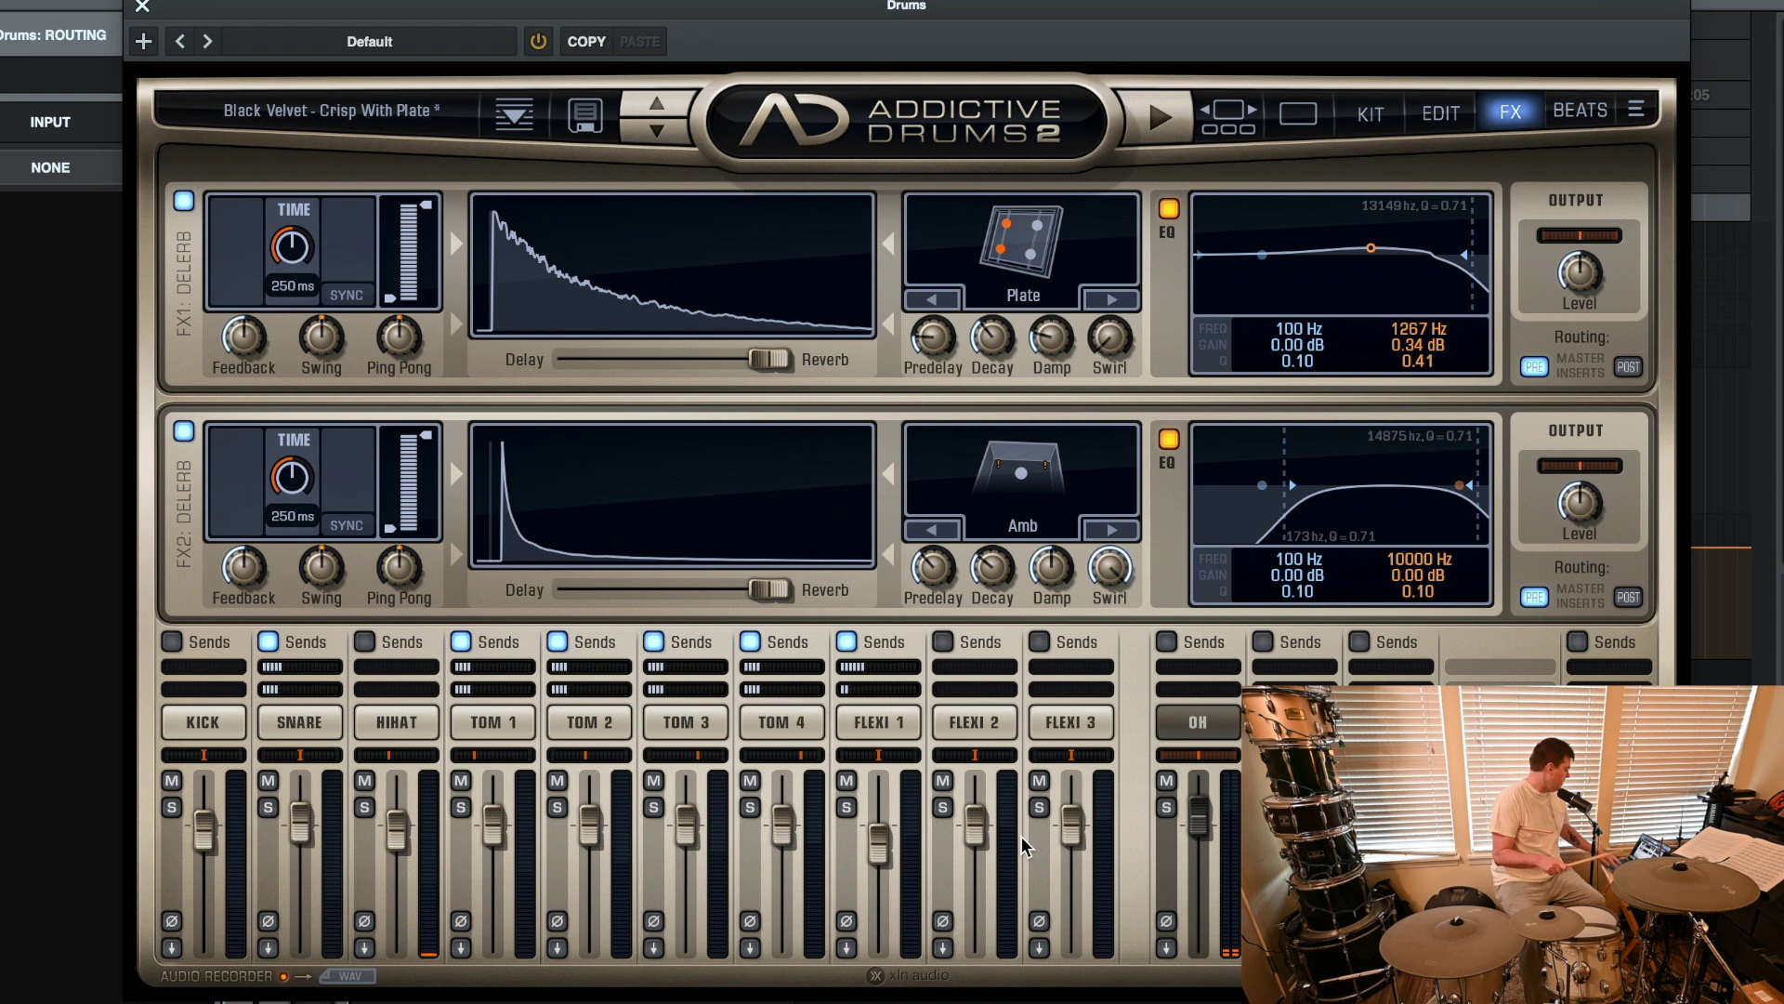
drag(398, 814, 399, 795)
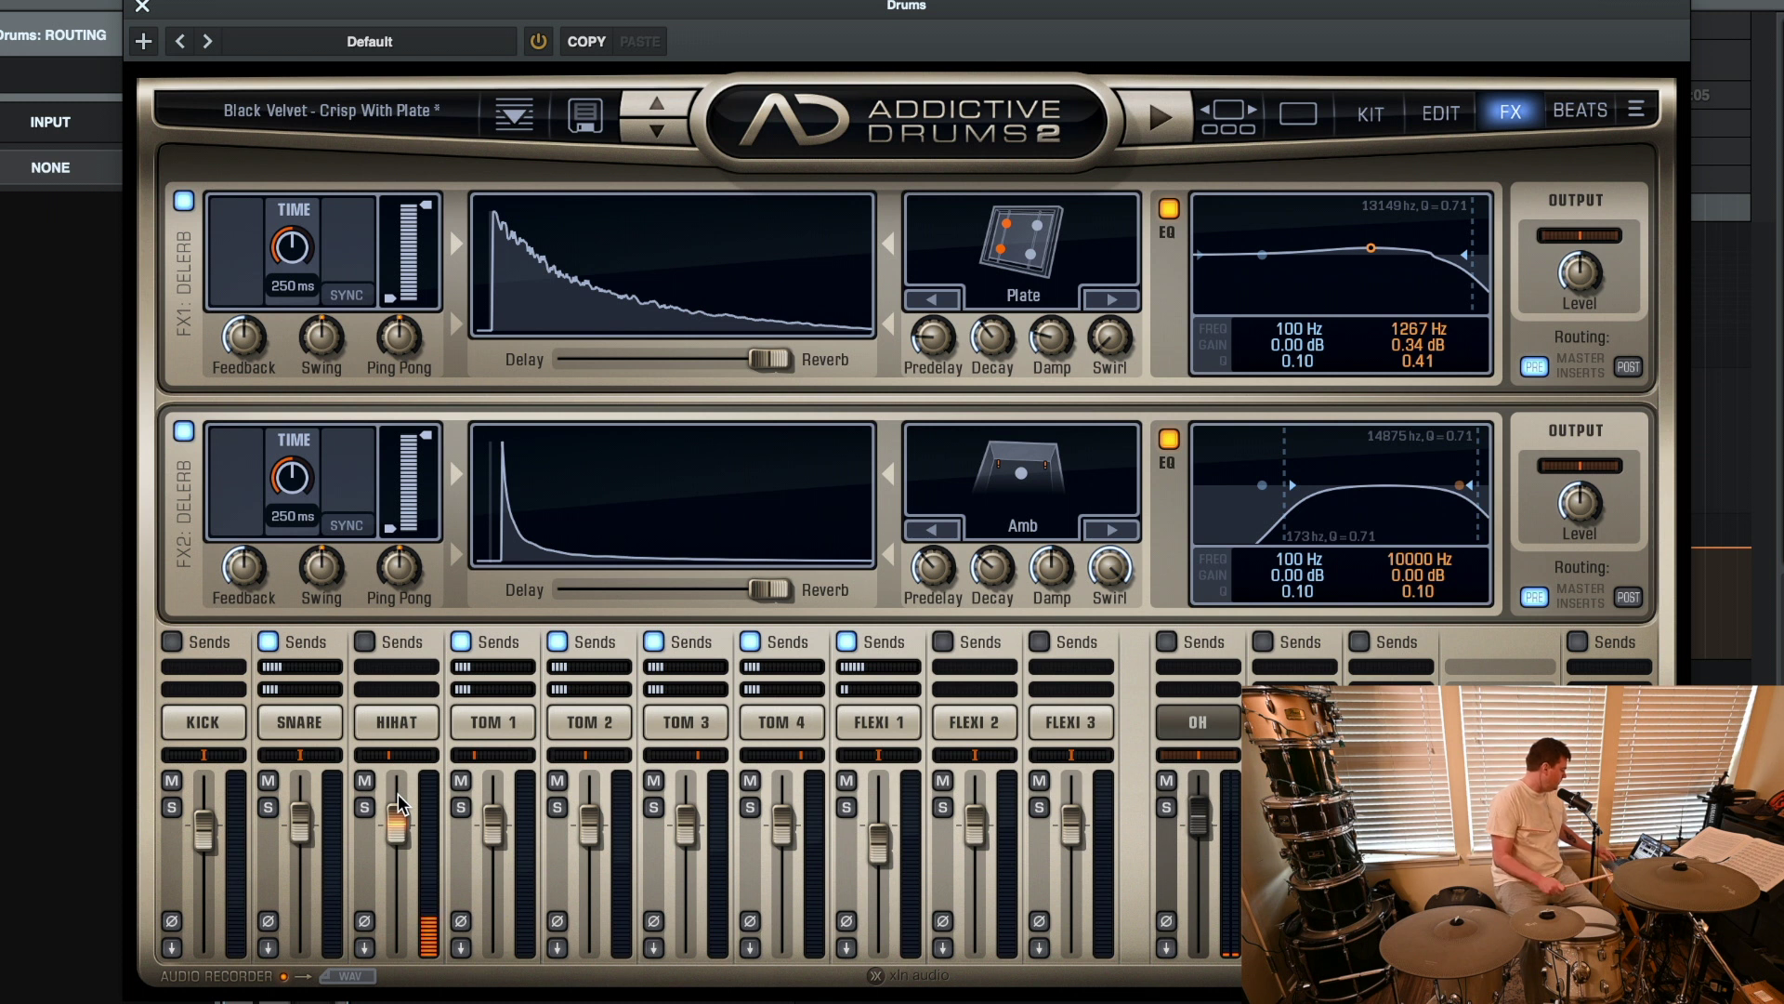
On the Edit page, toggle the master Comp & Dist module off and back on.
click(1443, 114)
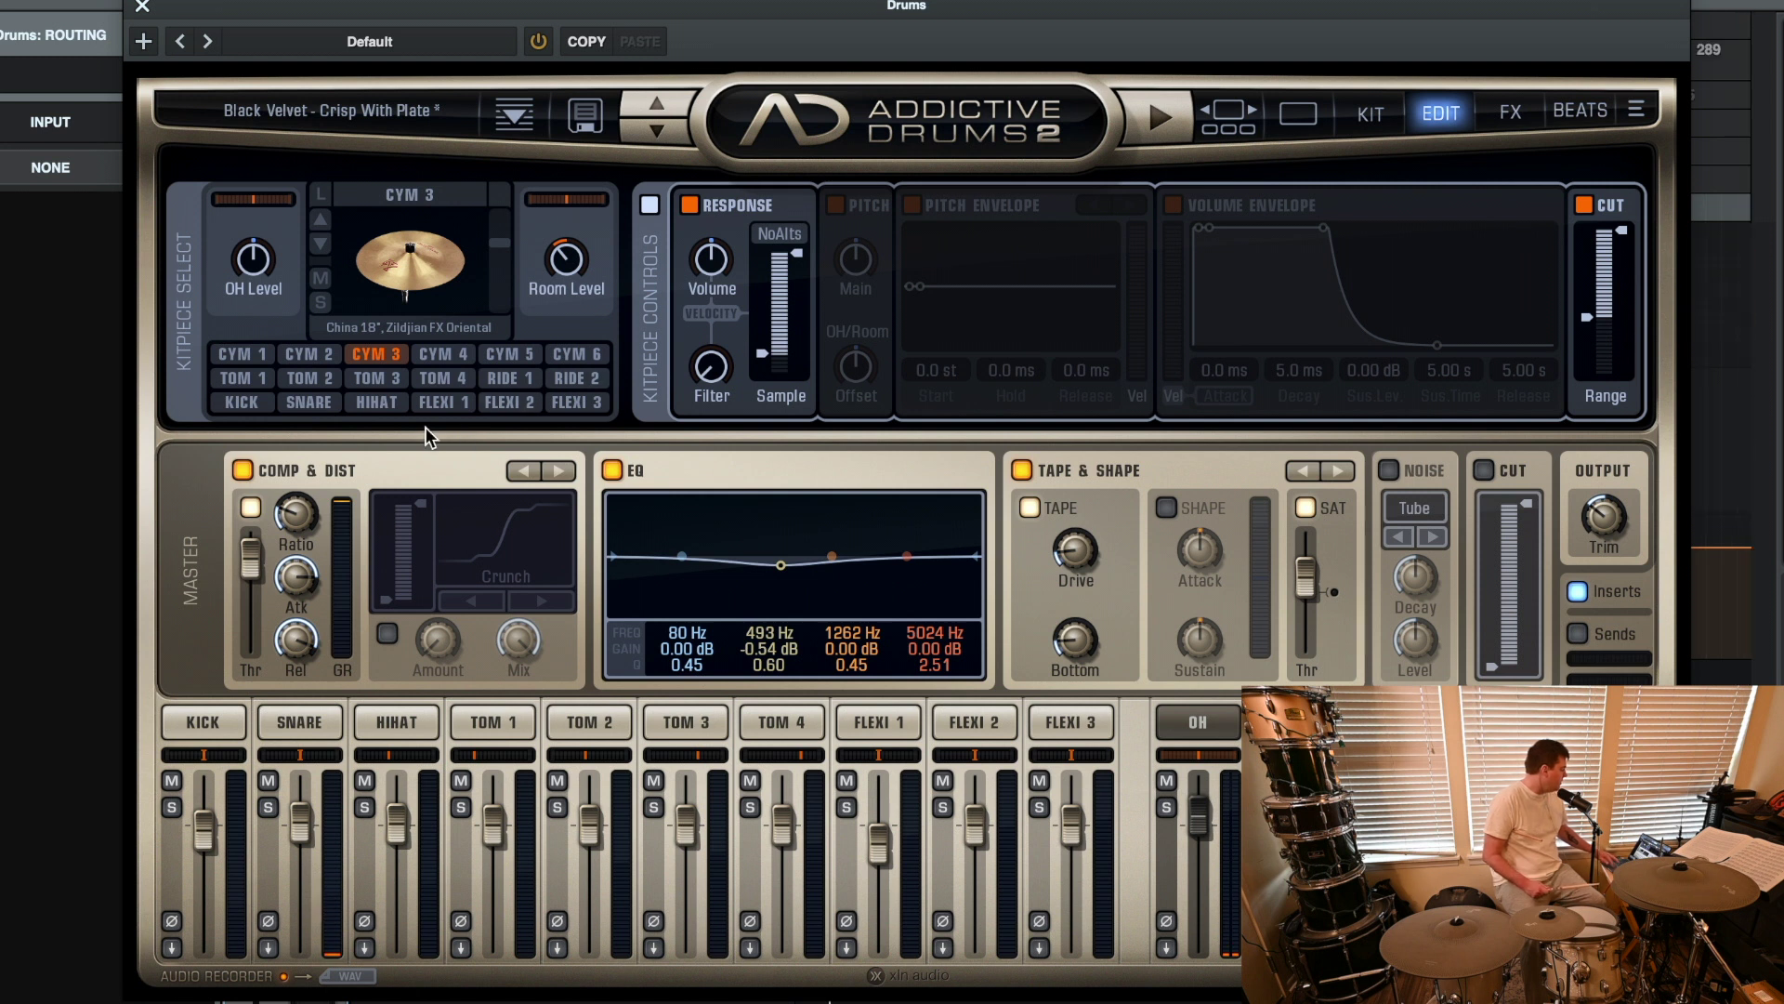
click(245, 471)
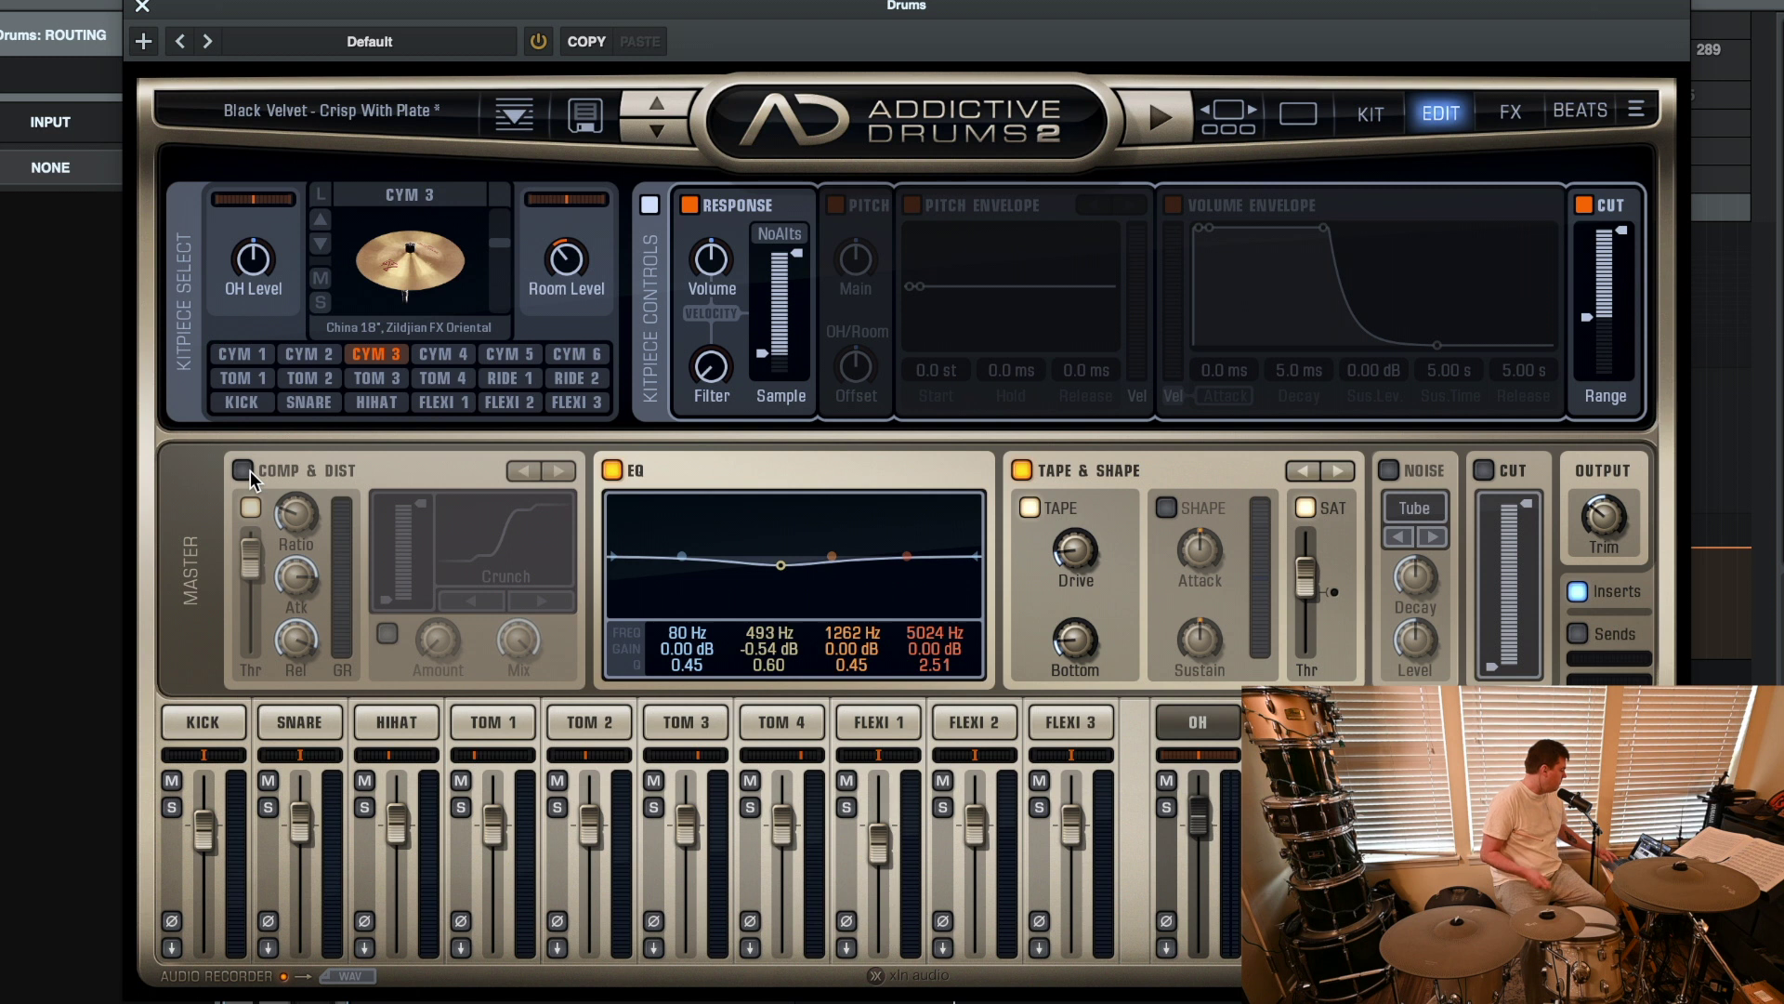
click(247, 472)
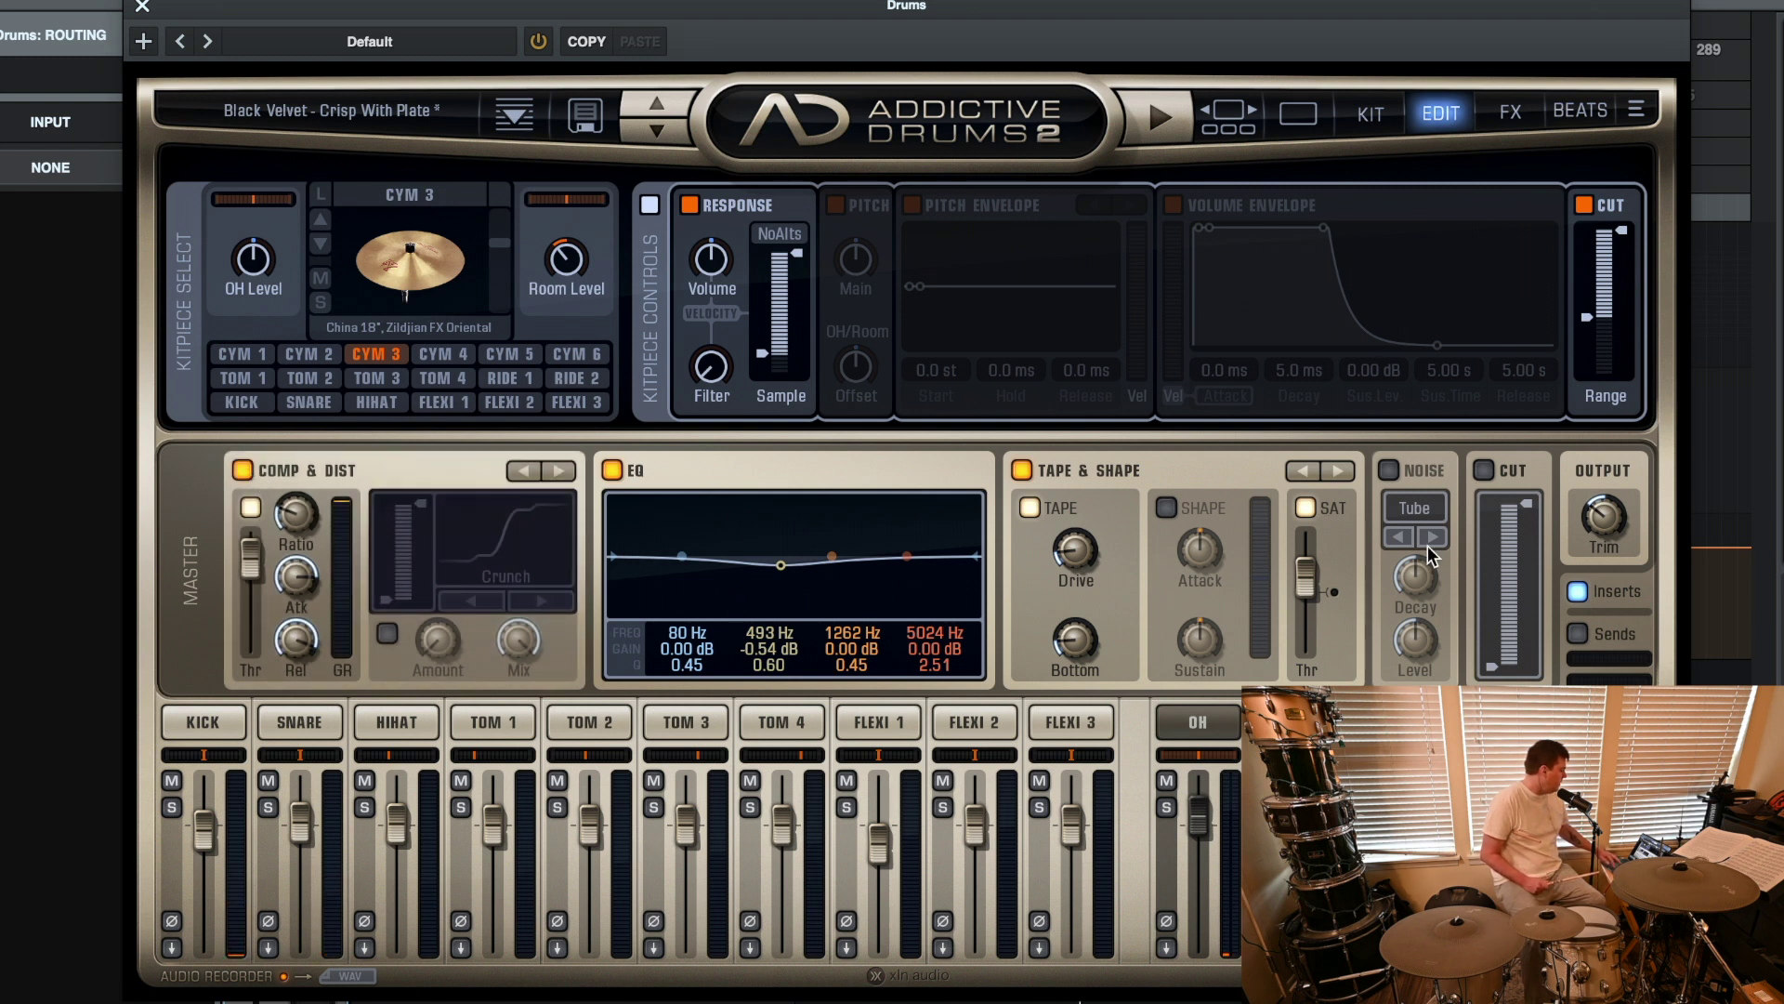
click(1379, 117)
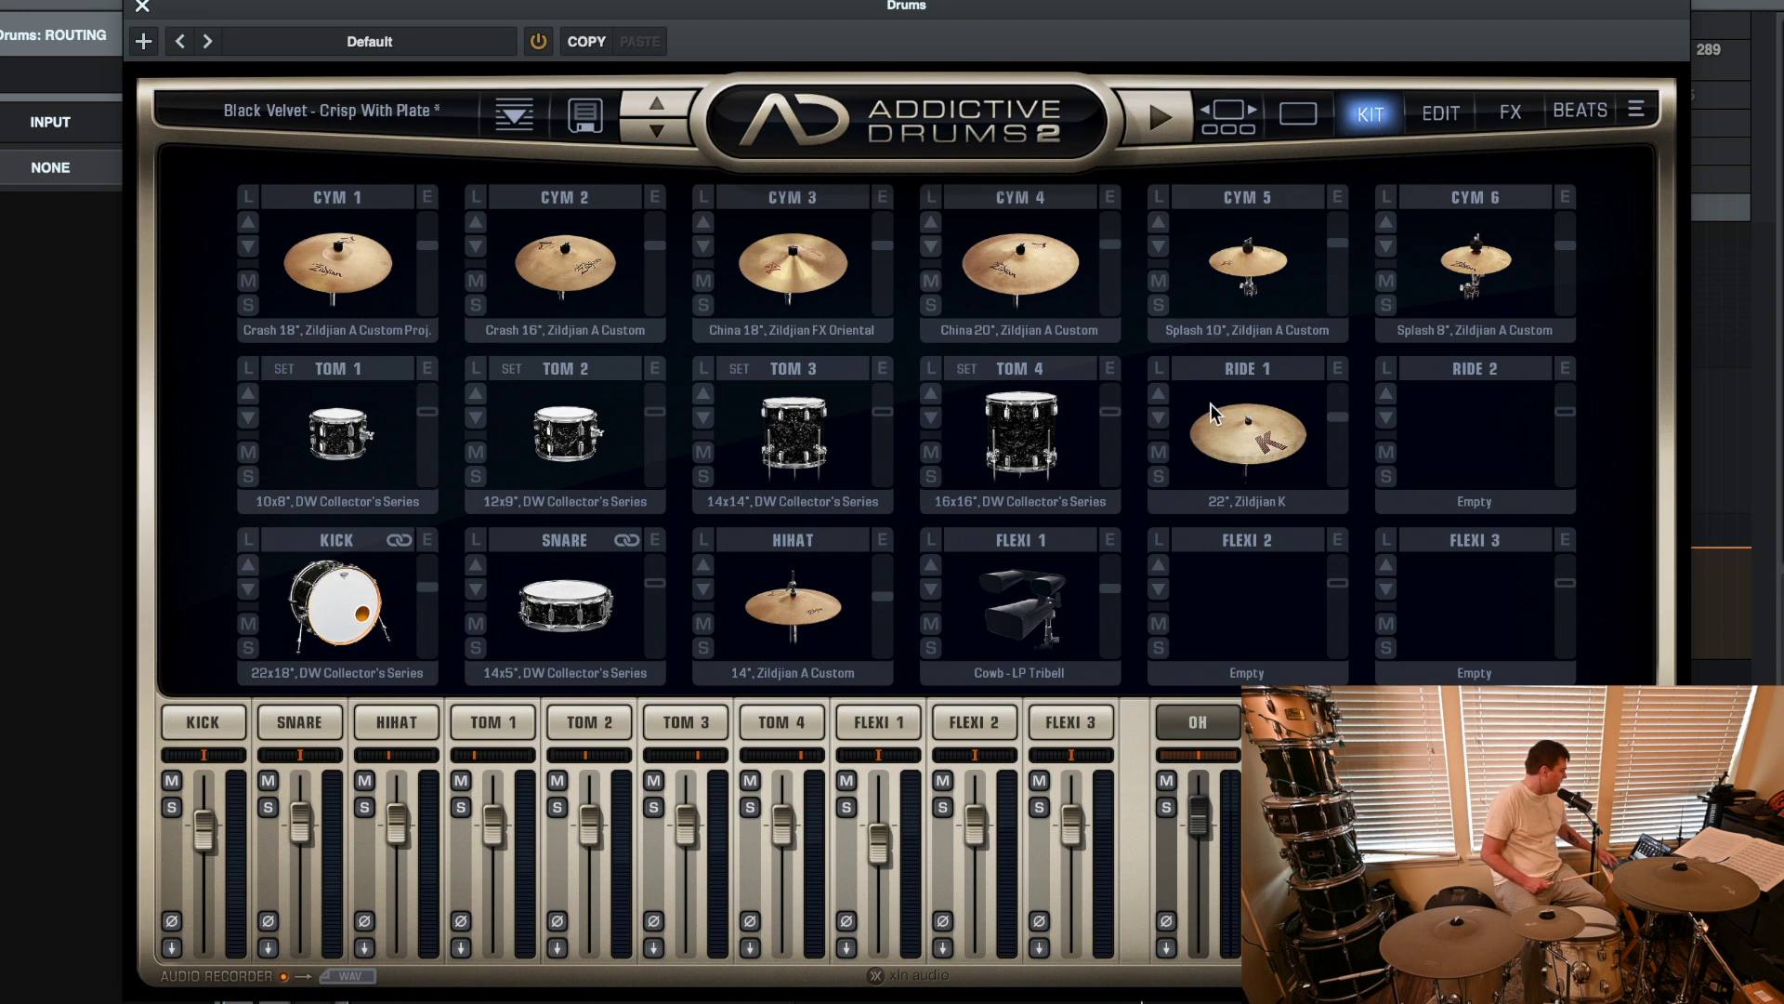
click(802, 414)
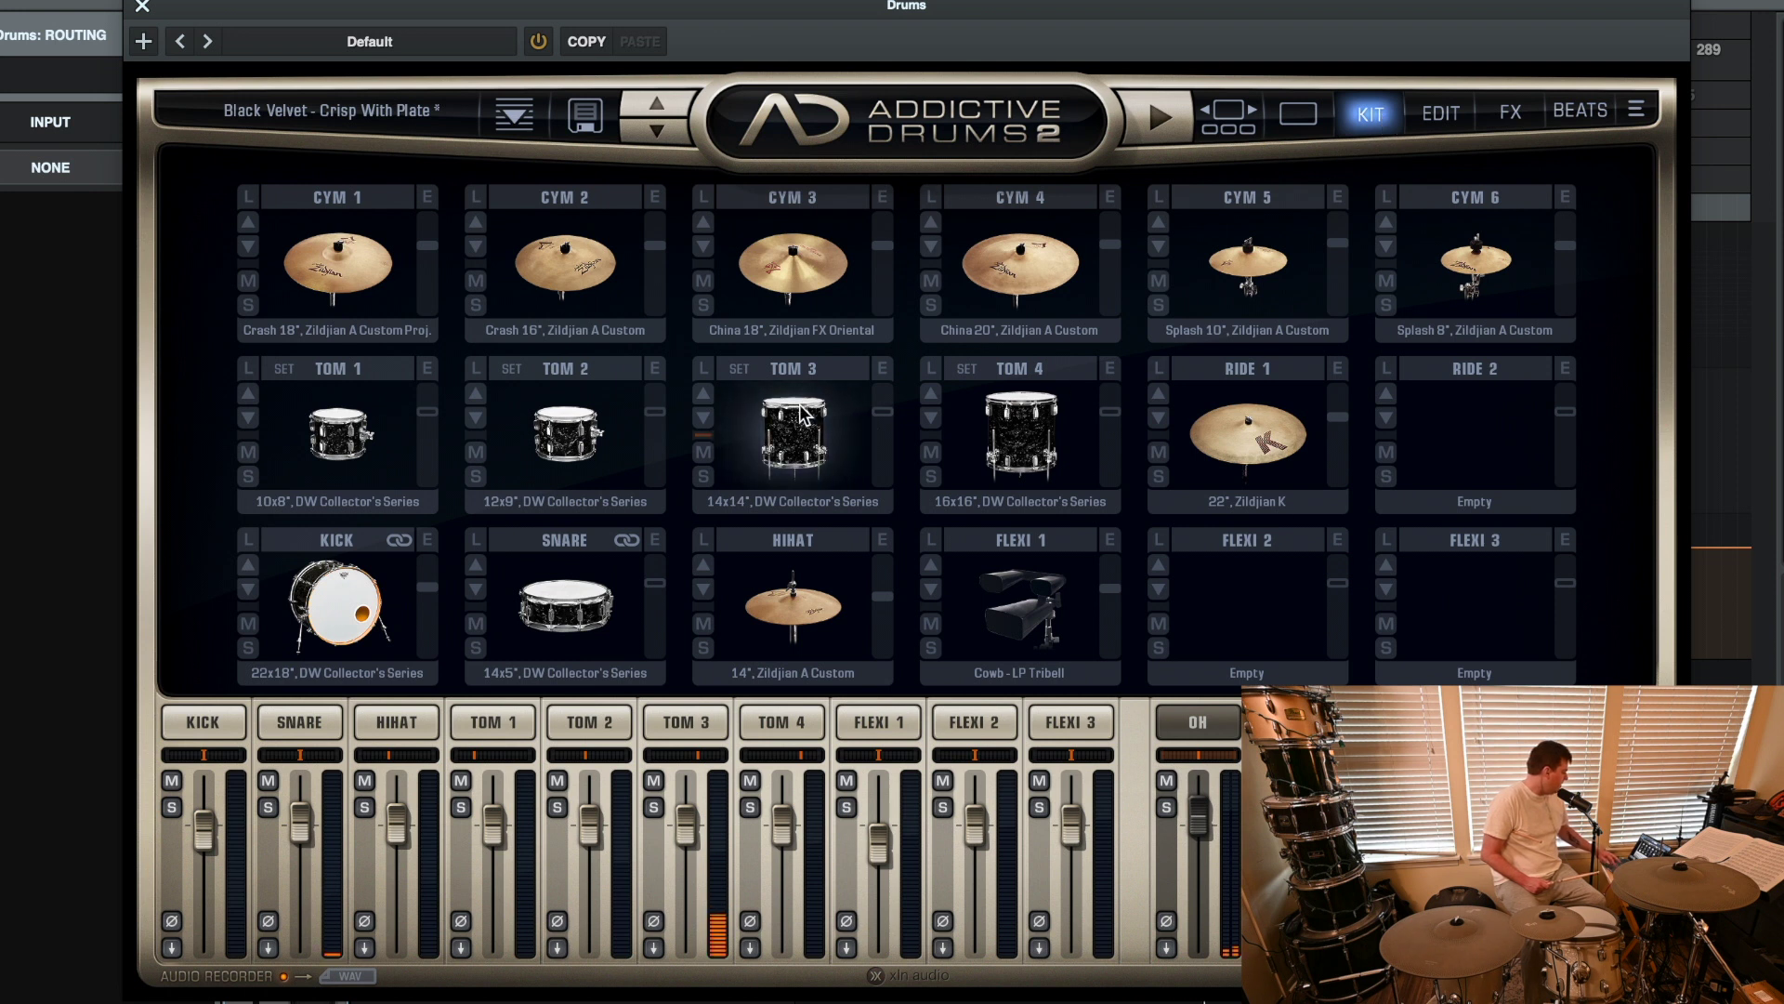
click(802, 414)
click(802, 414)
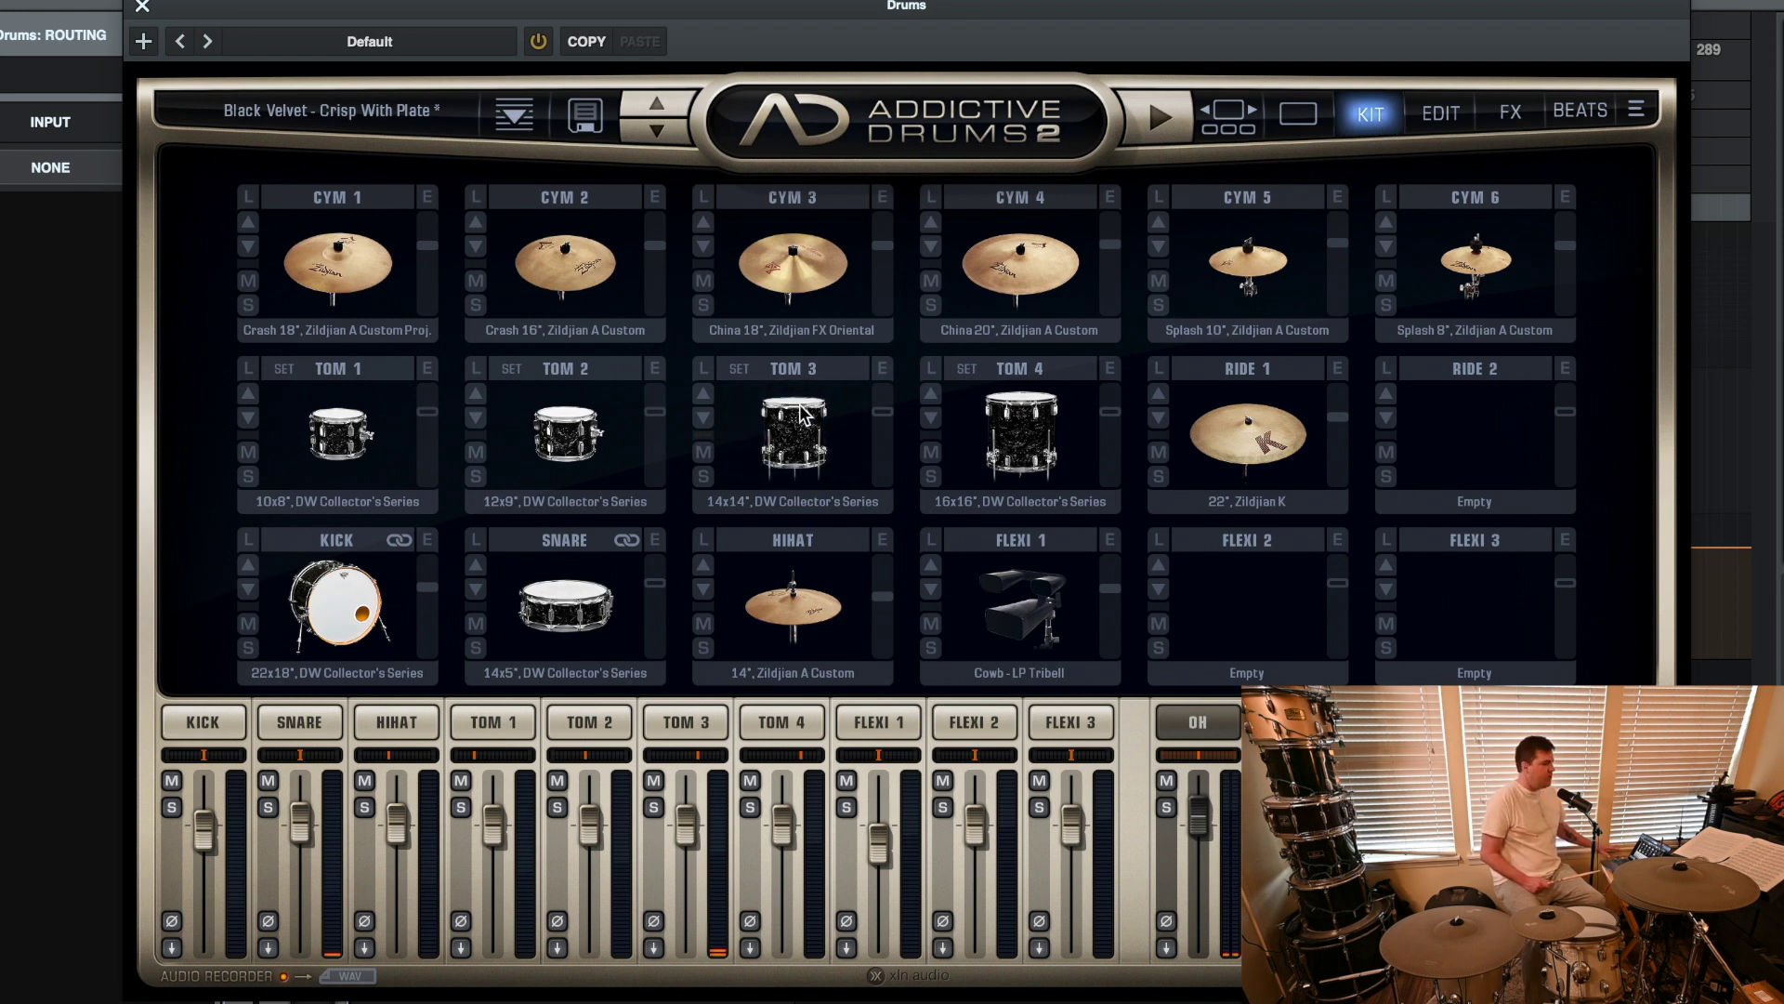
click(704, 394)
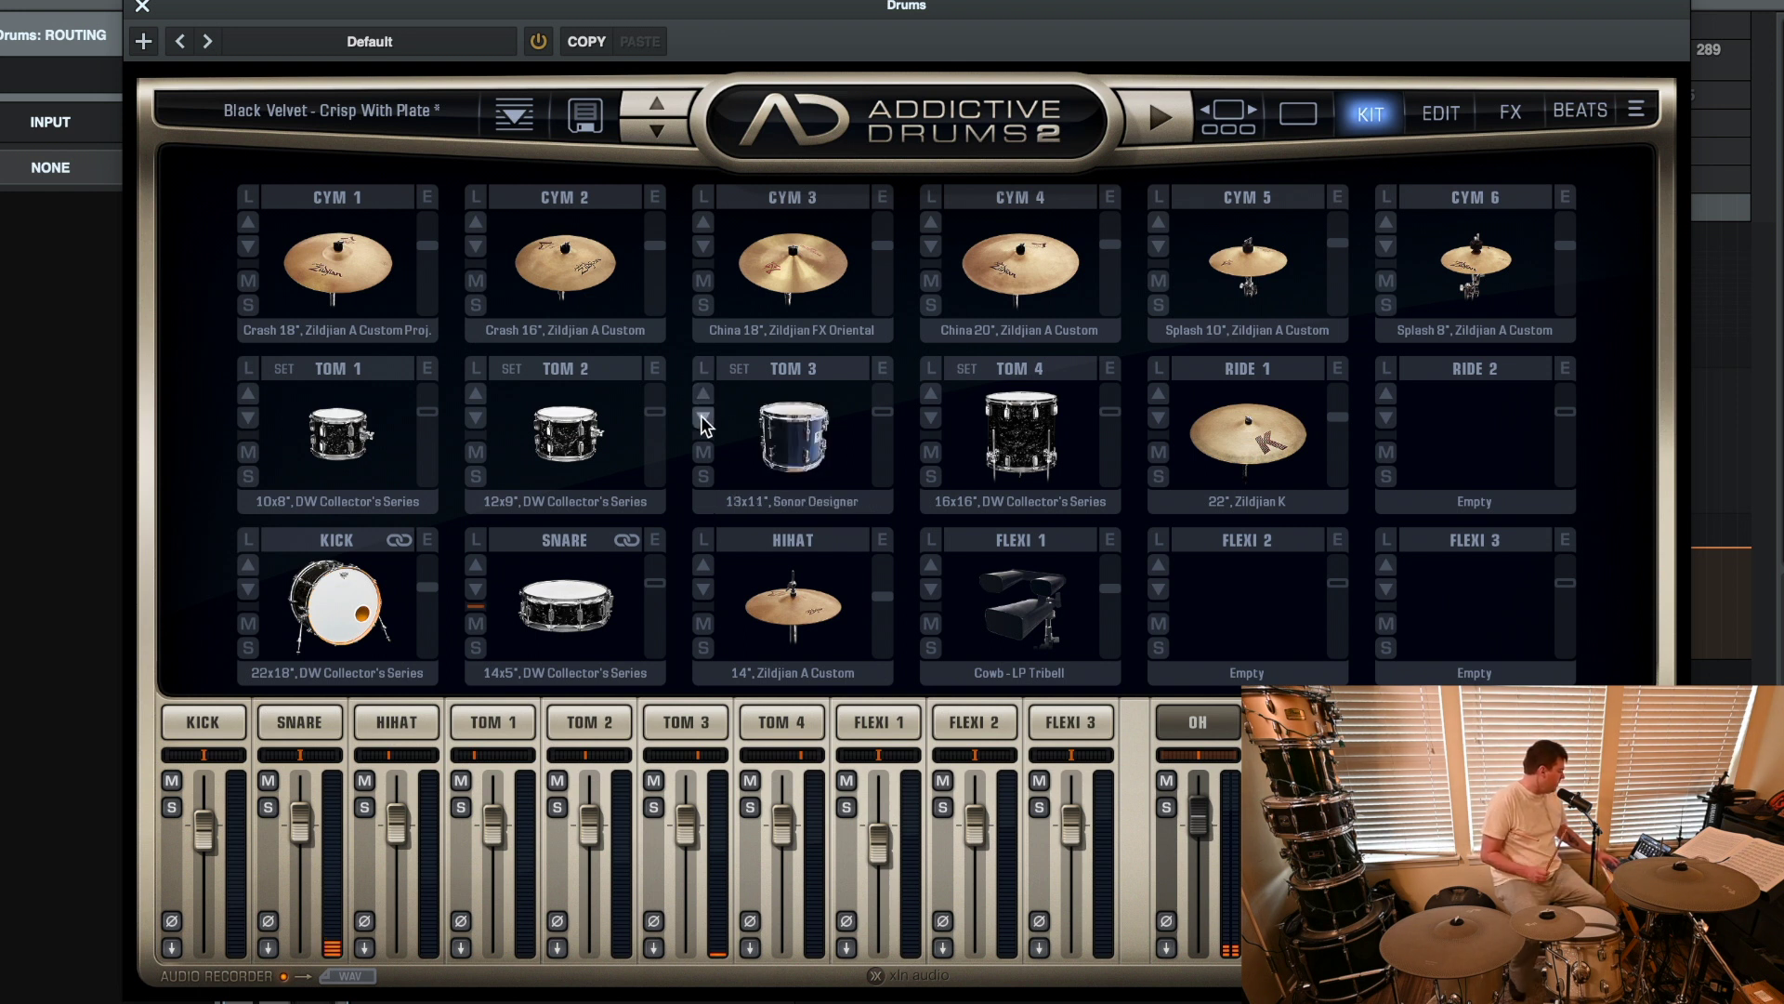
click(702, 417)
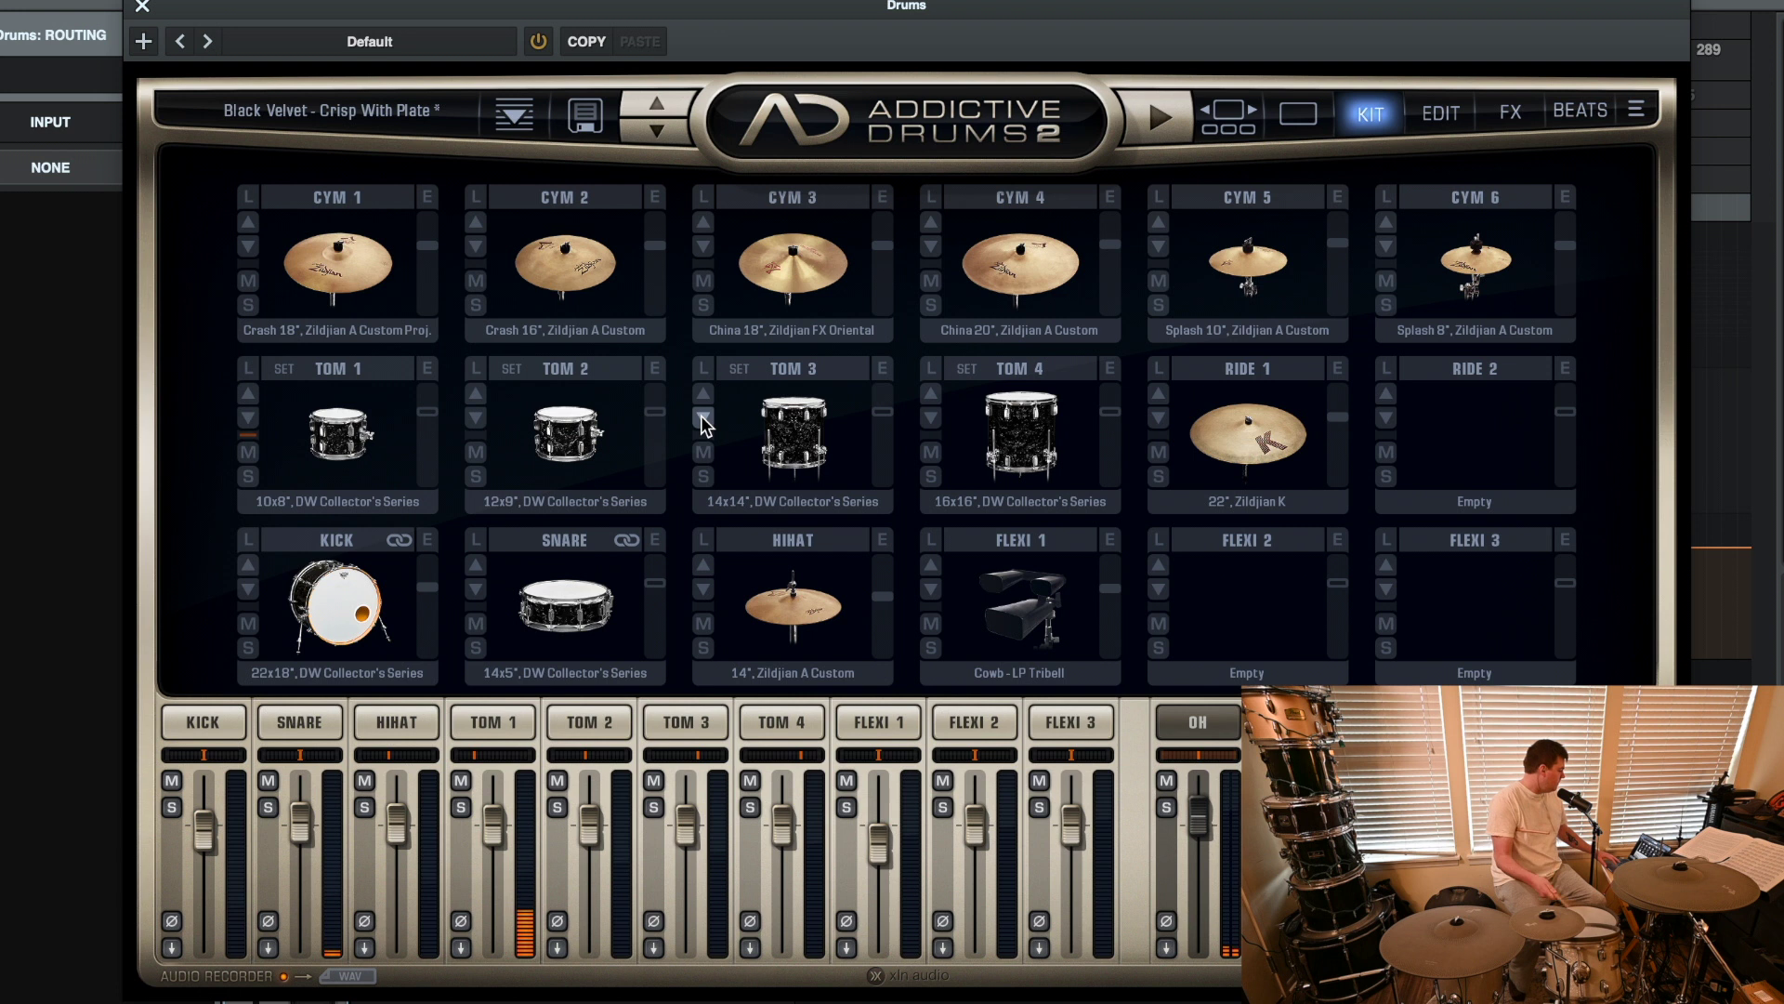
click(252, 402)
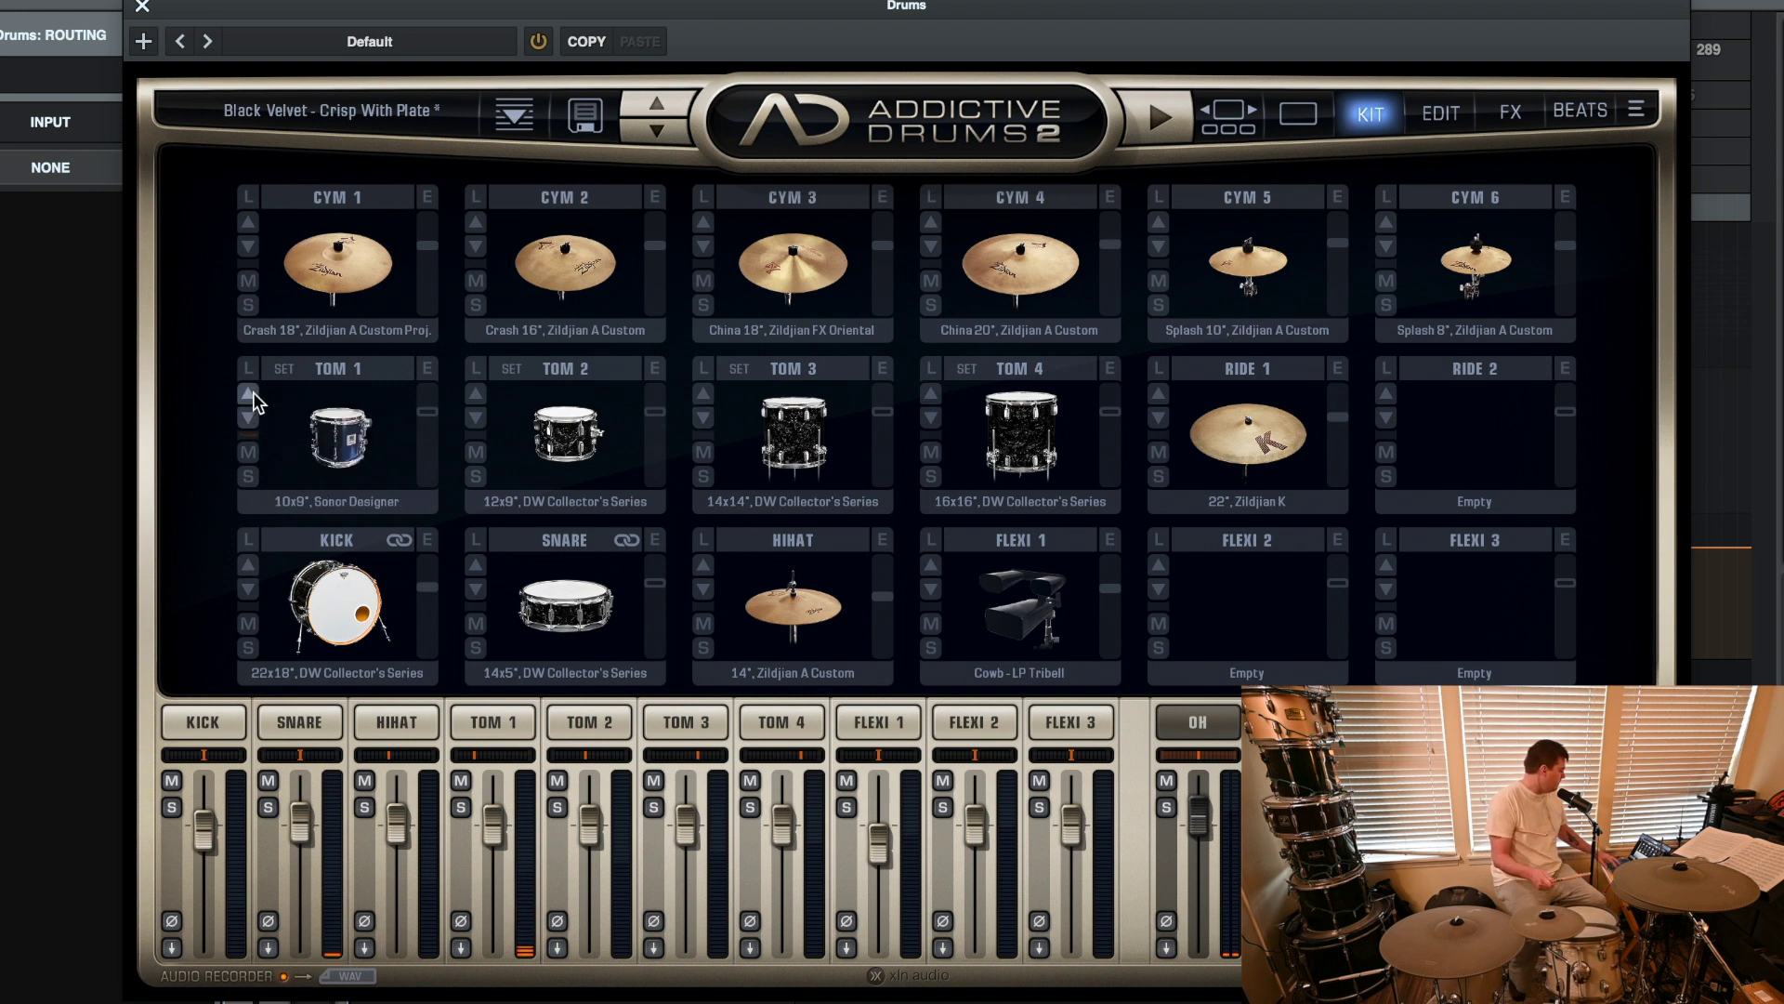
click(253, 392)
click(253, 392)
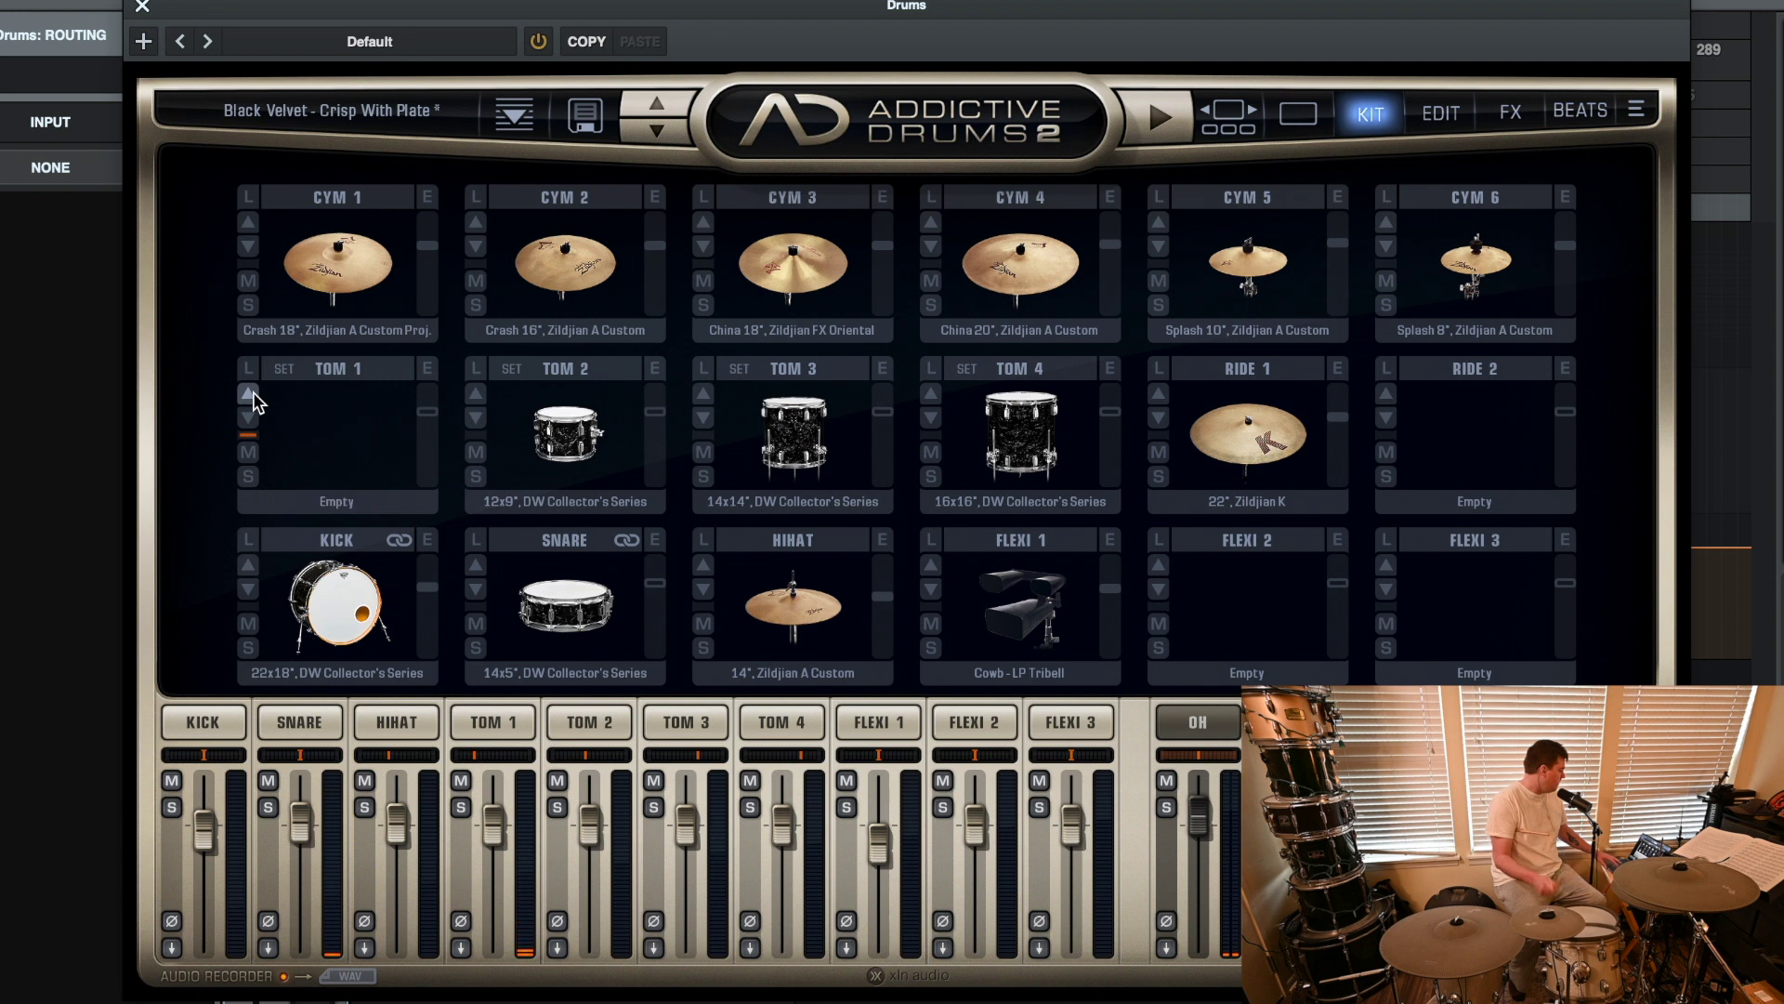
click(247, 414)
click(247, 418)
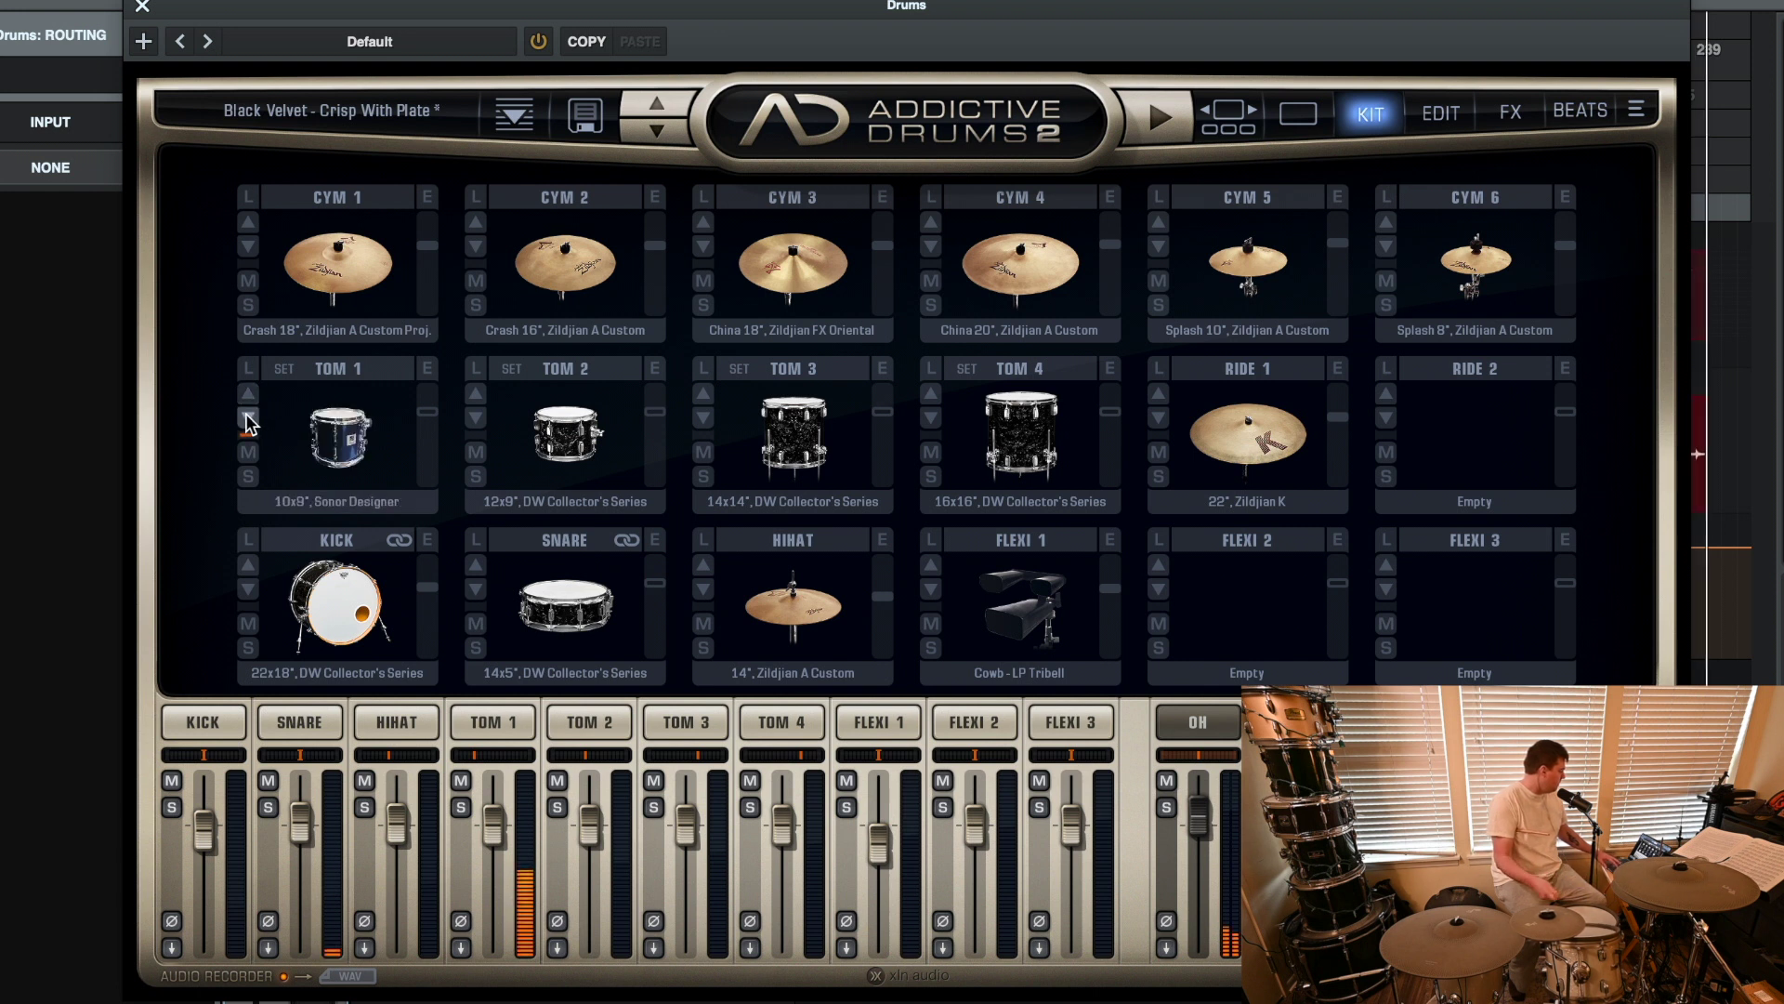
click(247, 417)
click(248, 416)
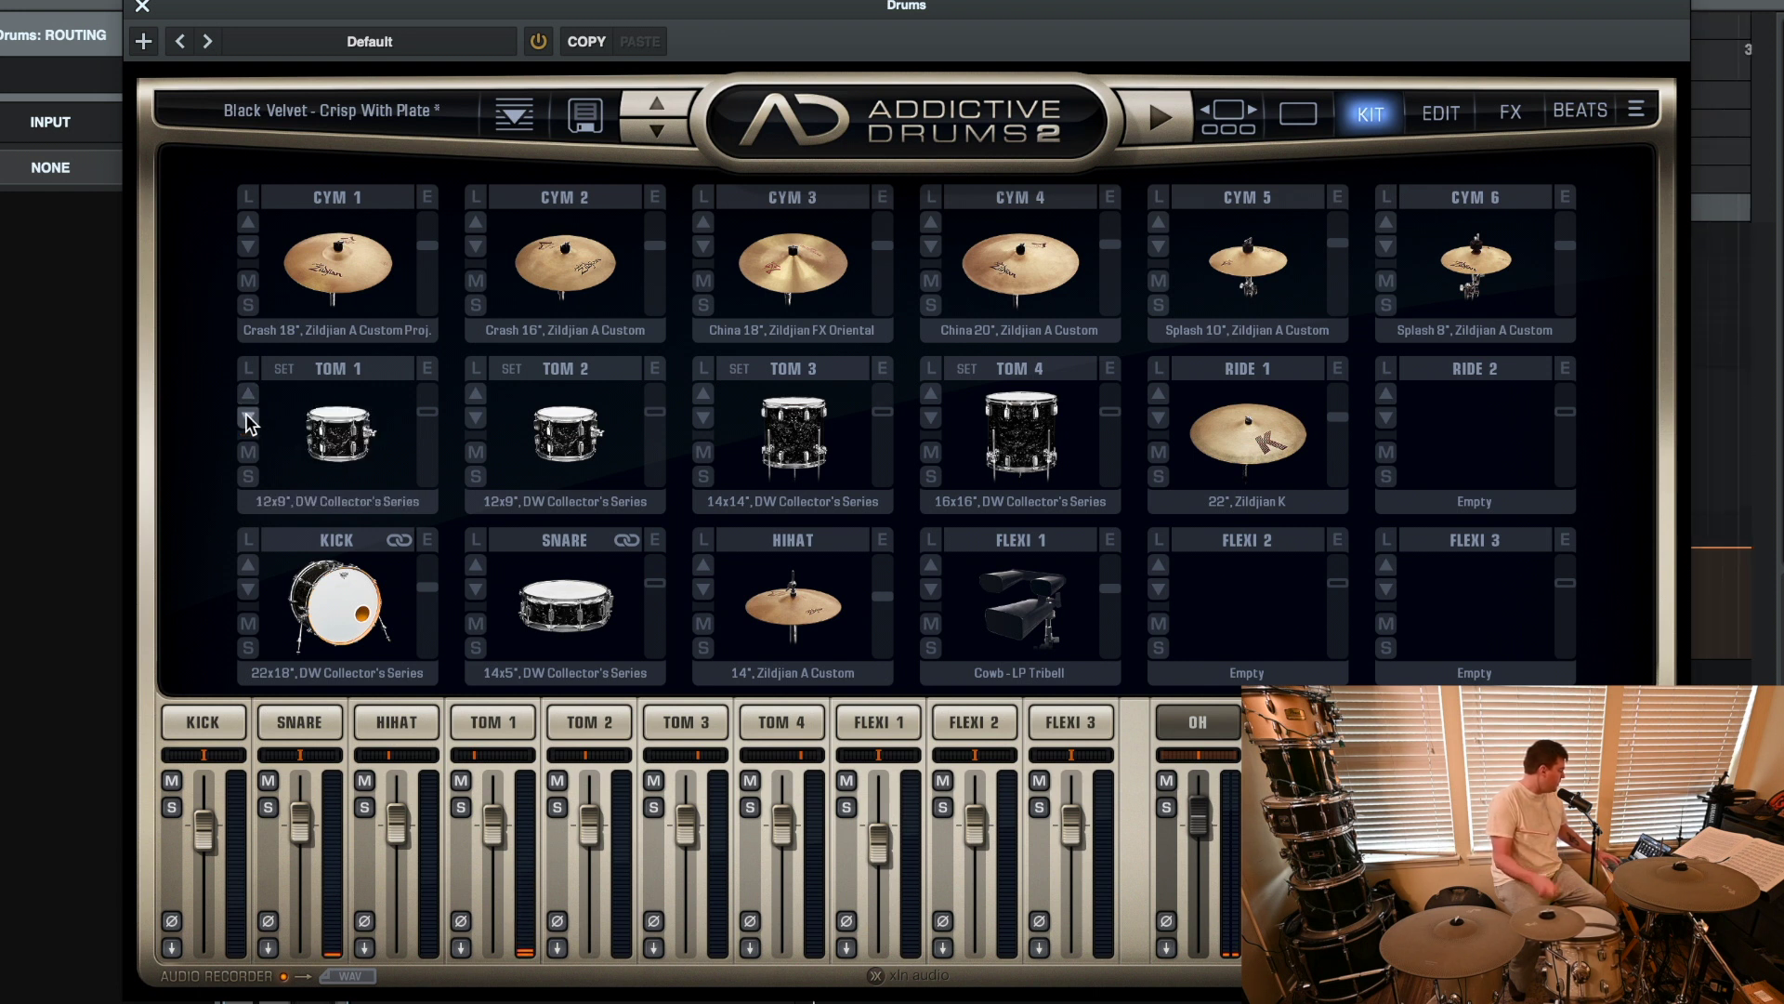
click(247, 416)
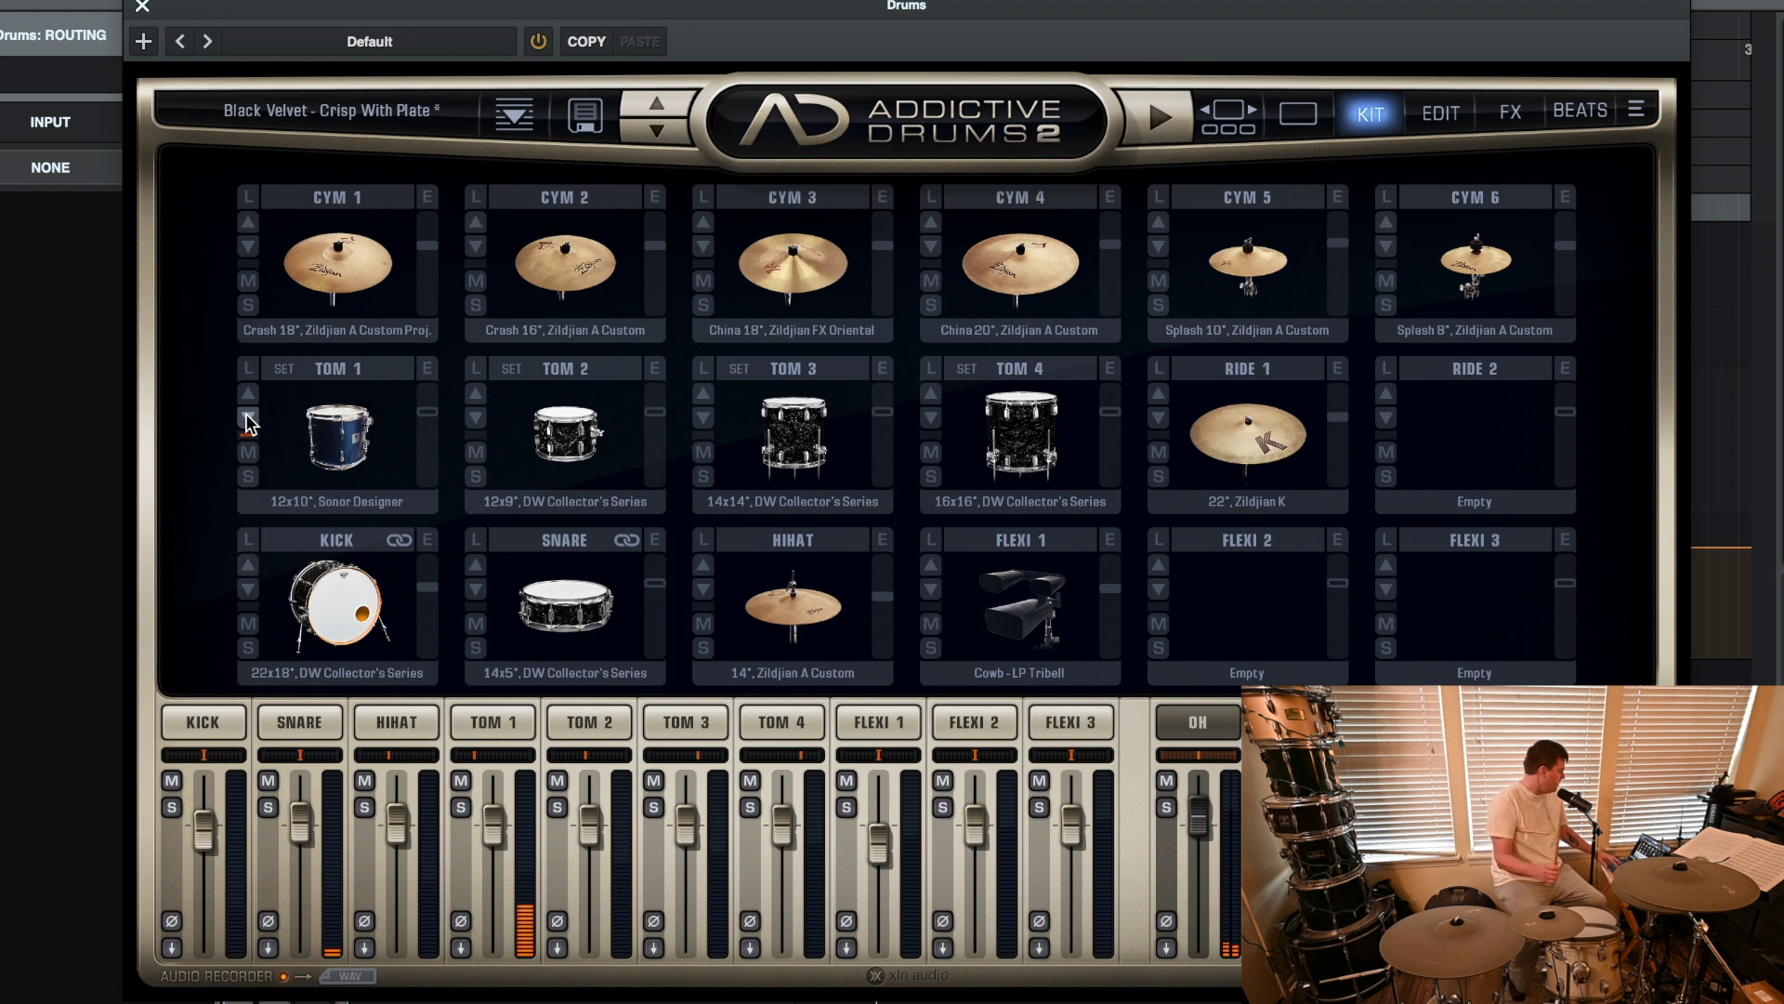
click(246, 415)
click(244, 405)
click(243, 404)
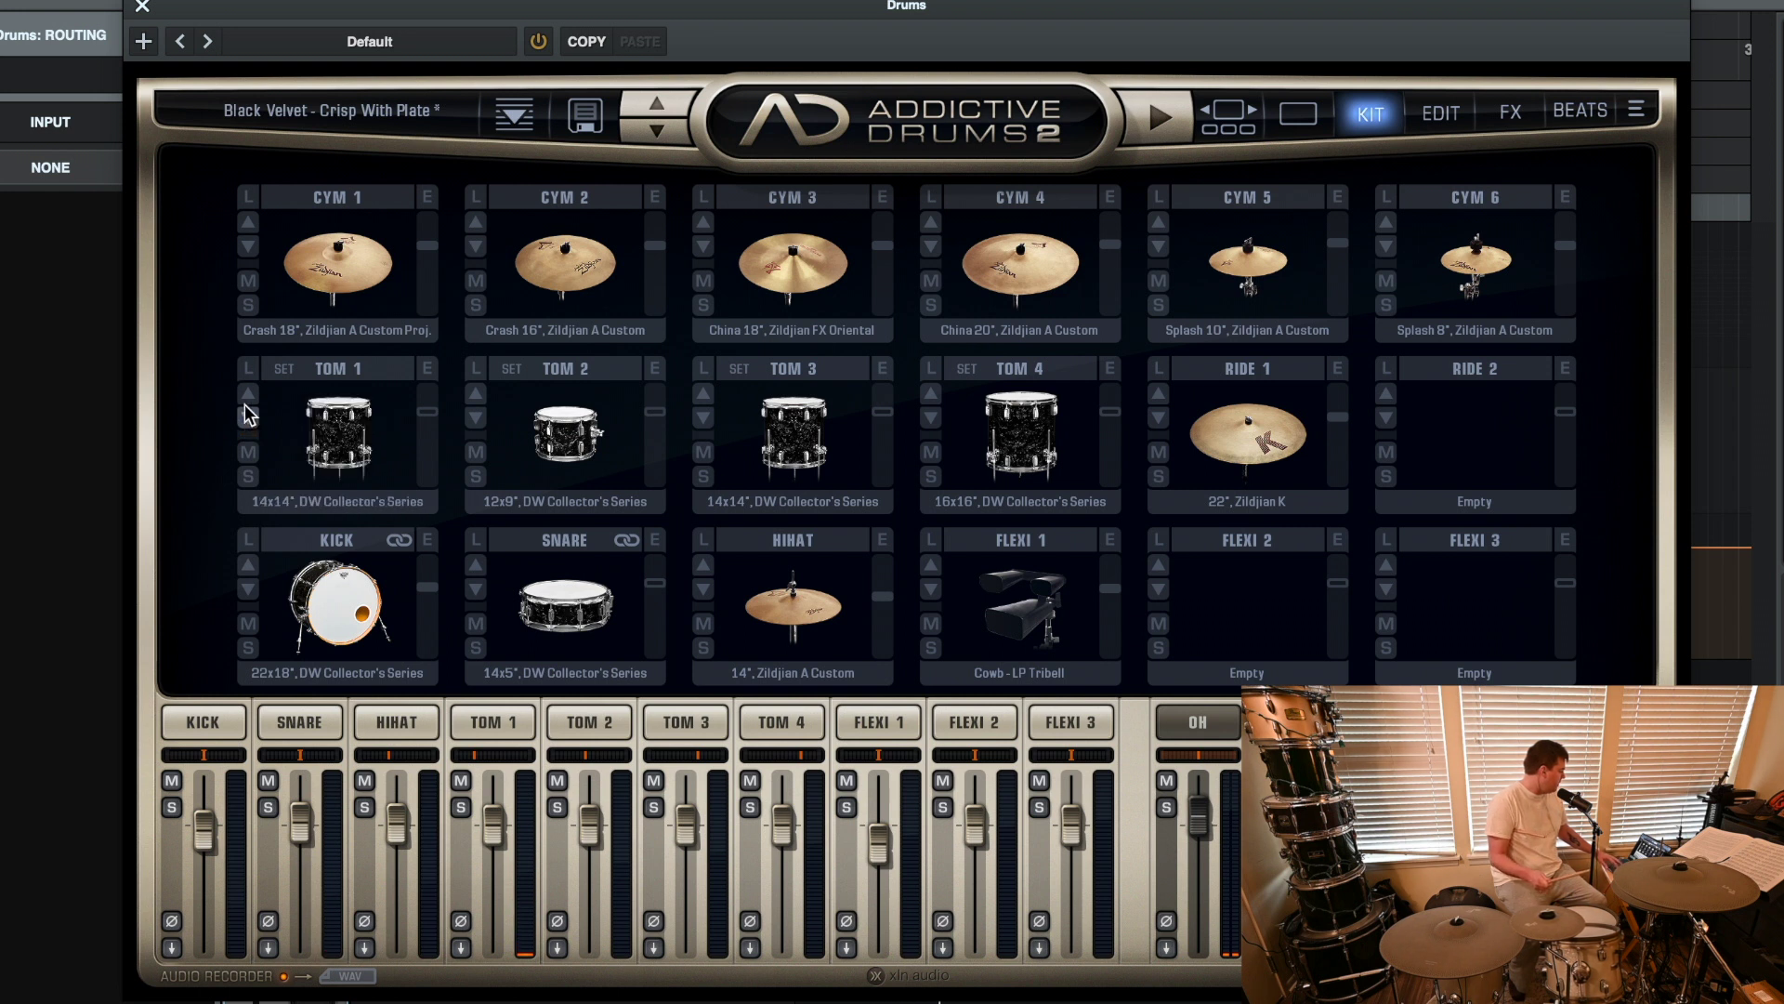
click(244, 404)
click(245, 397)
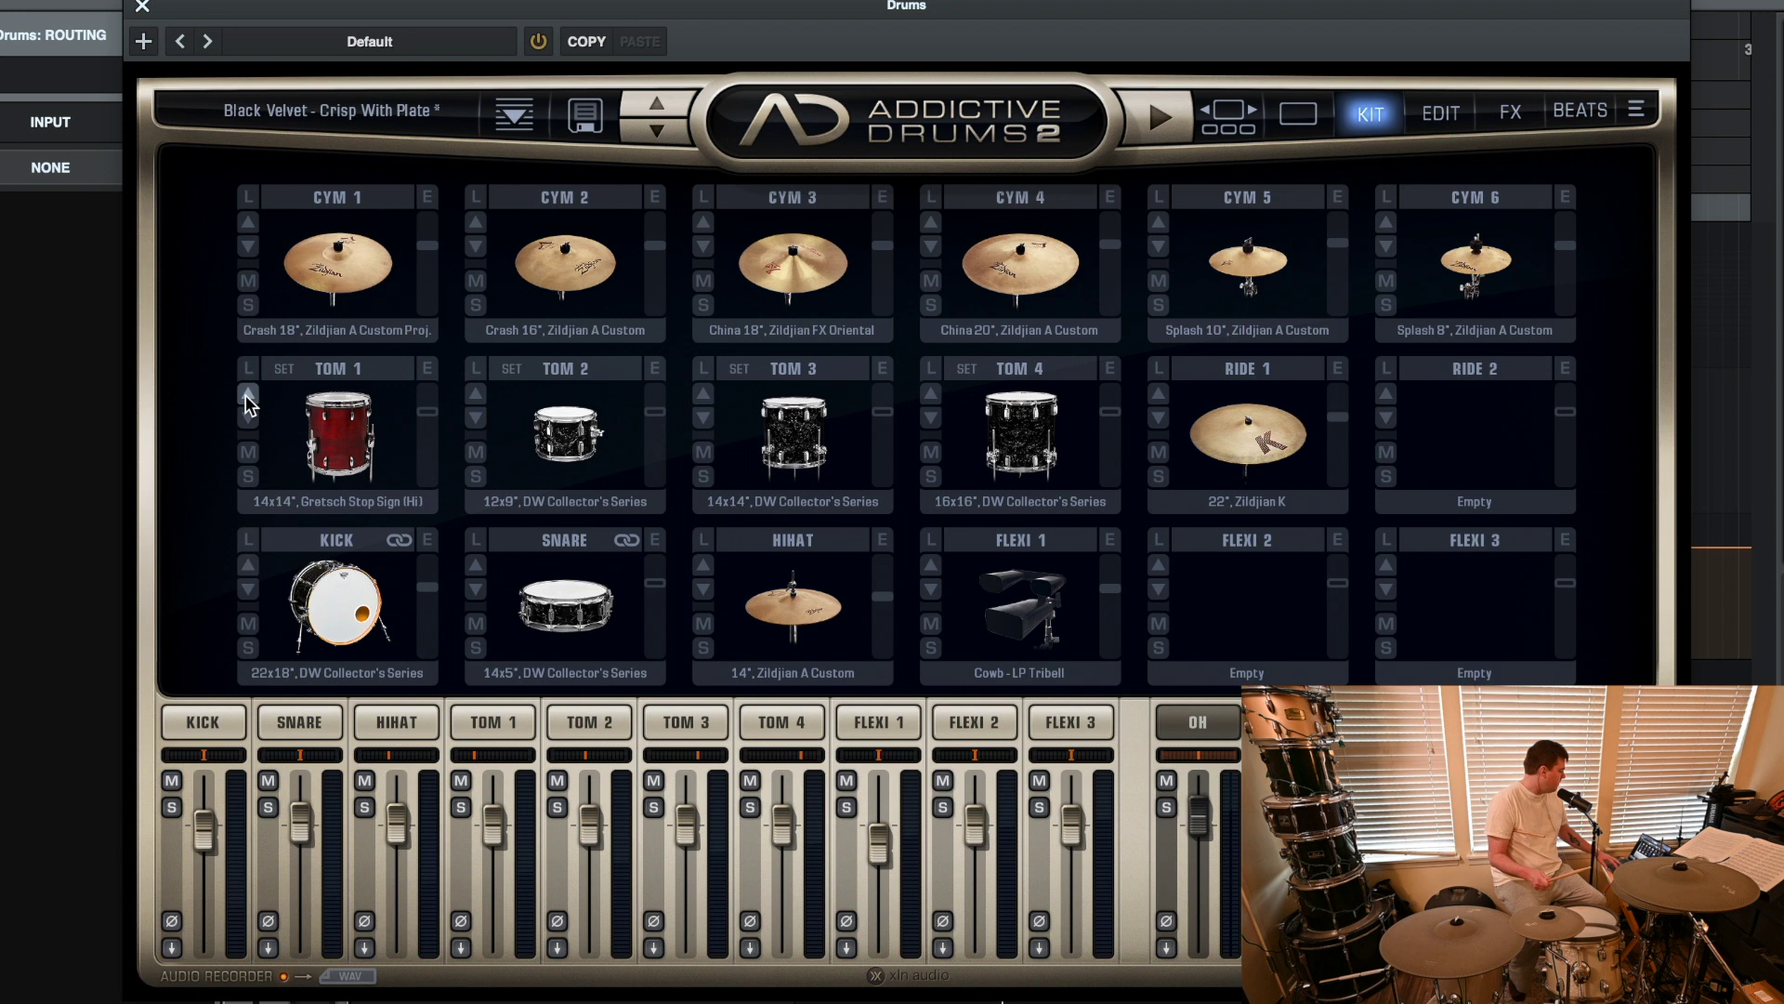
click(245, 394)
click(245, 394)
click(246, 394)
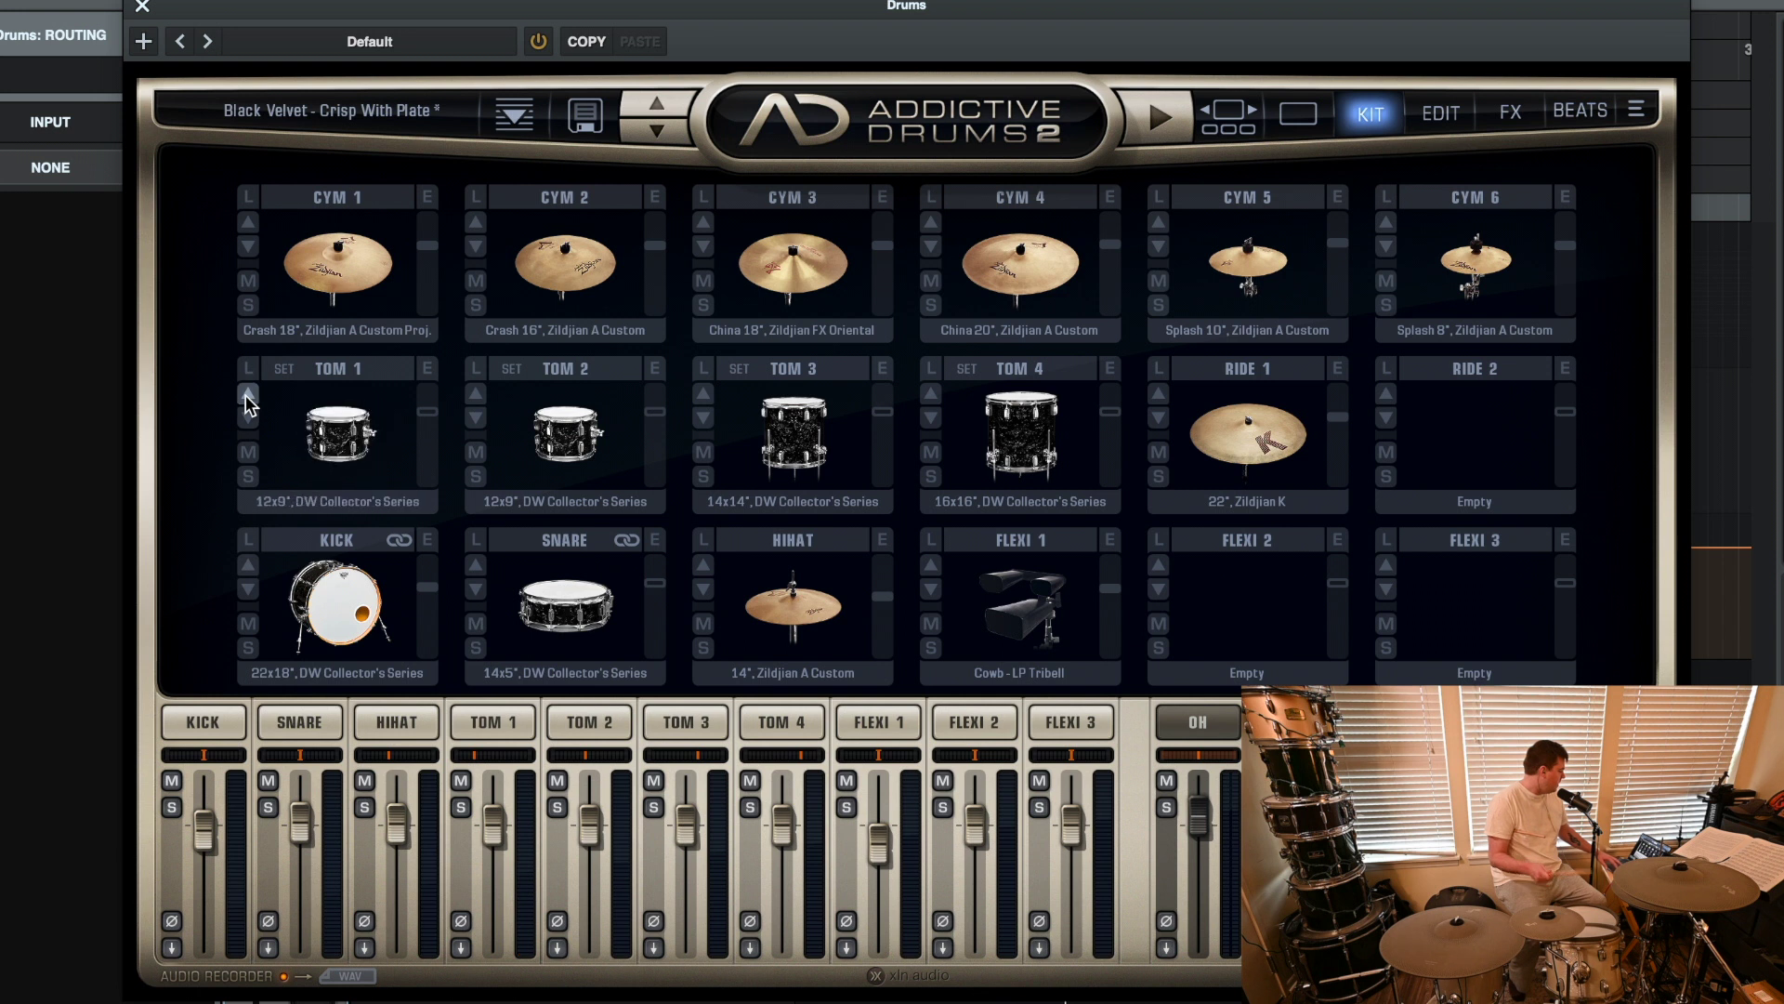
click(245, 394)
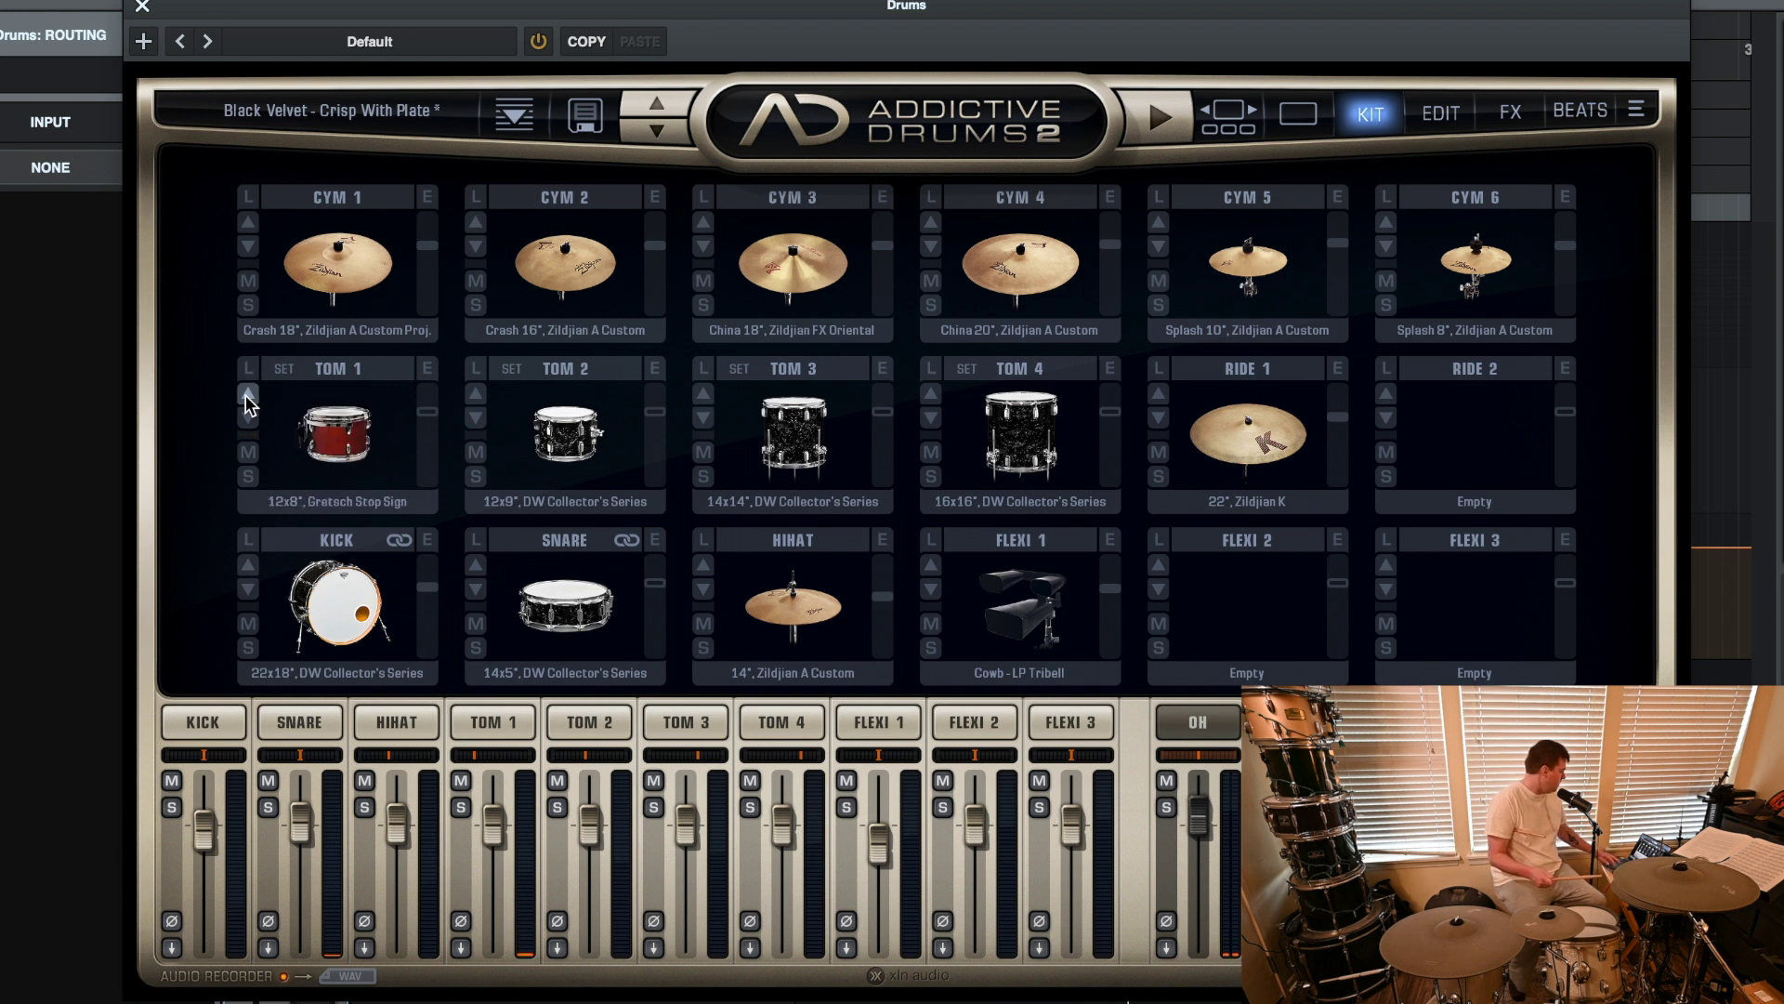
click(246, 394)
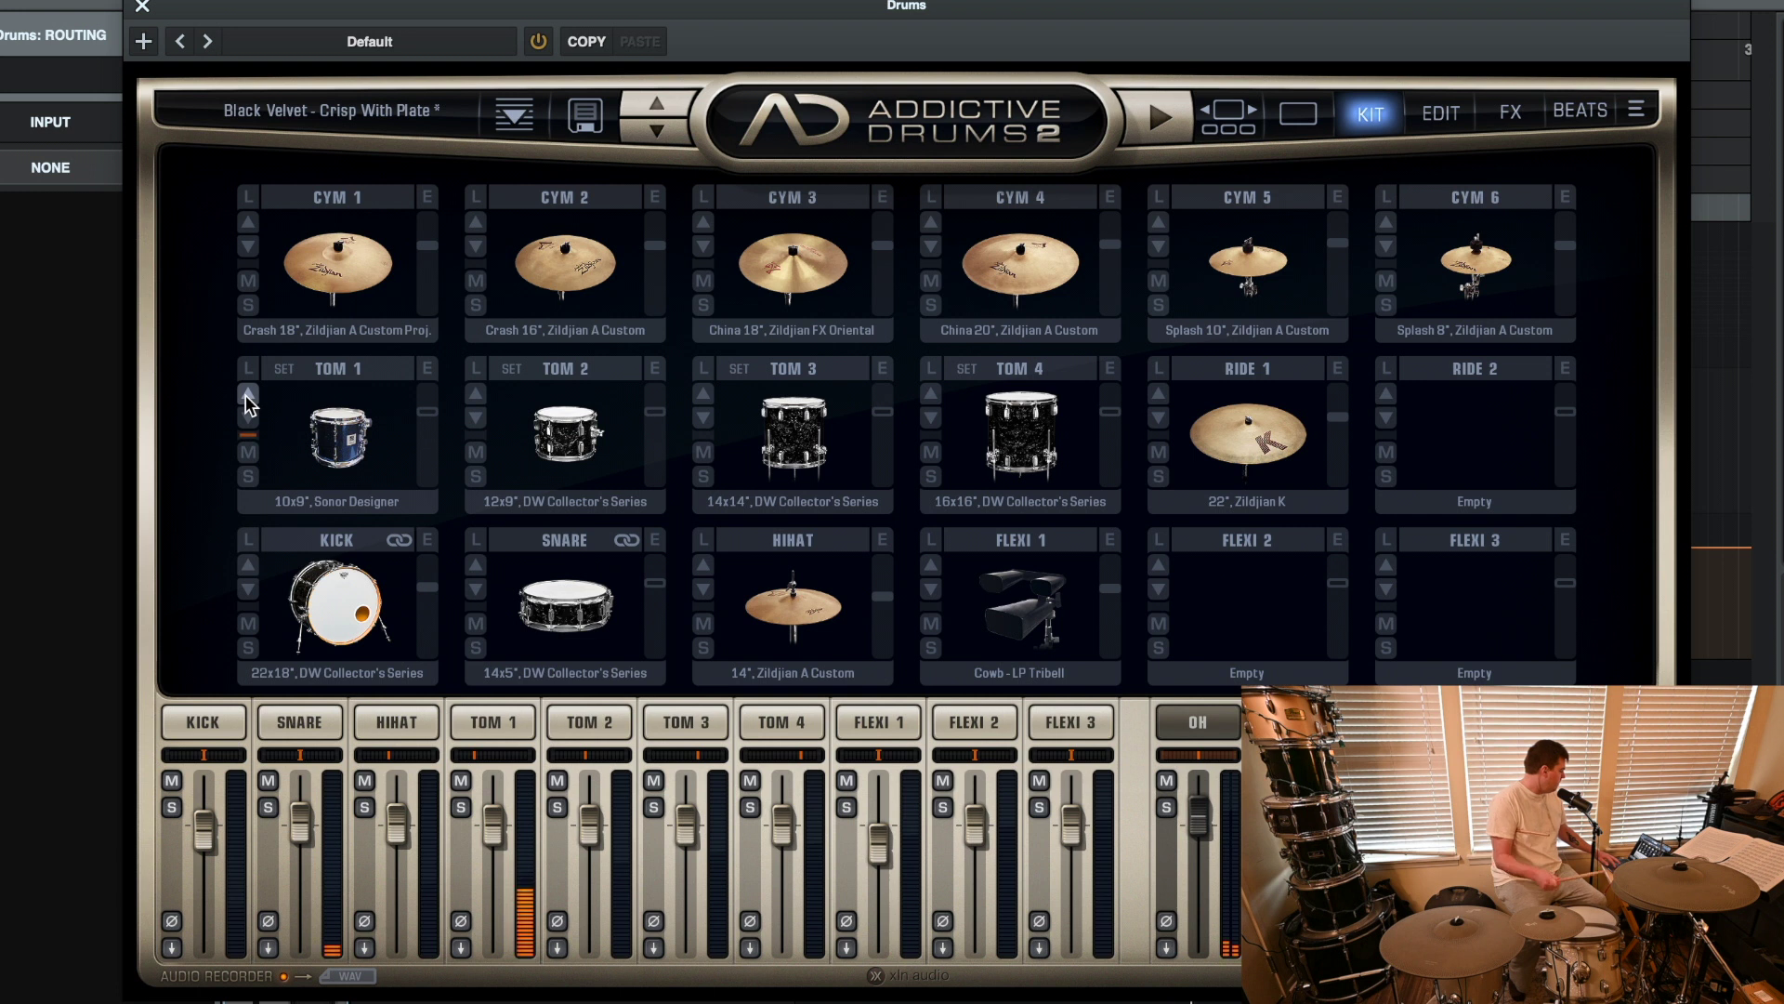
click(245, 394)
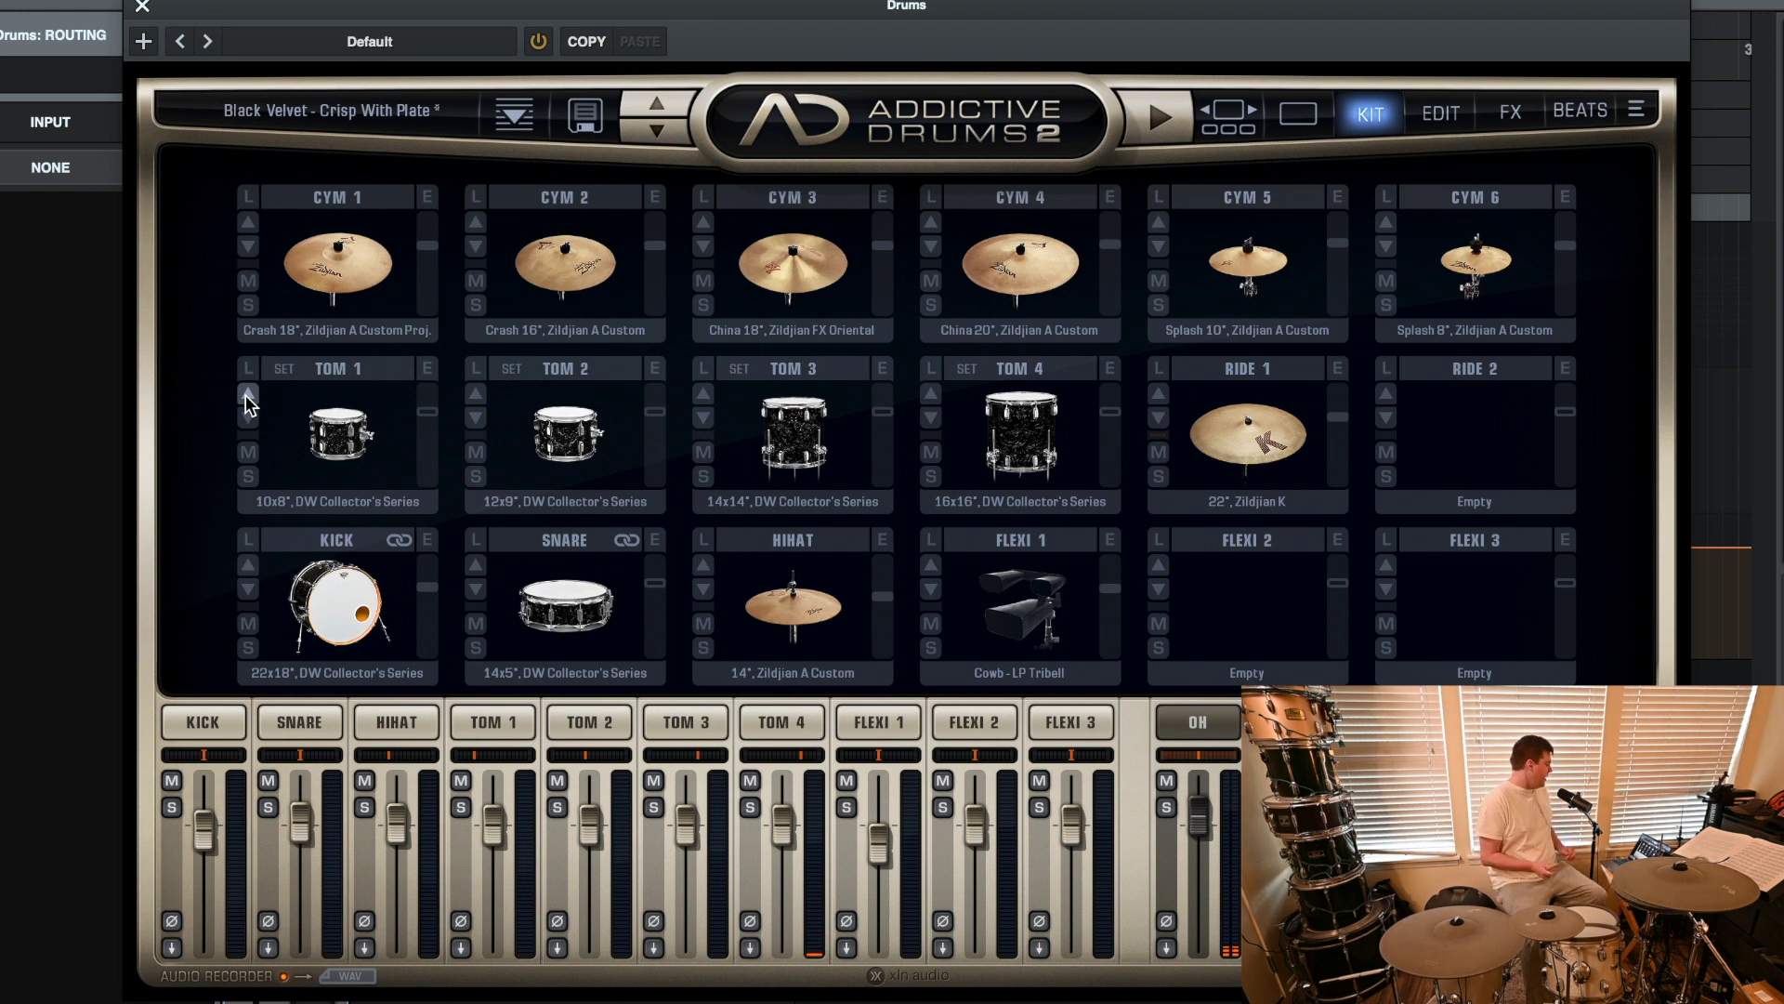
click(1427, 101)
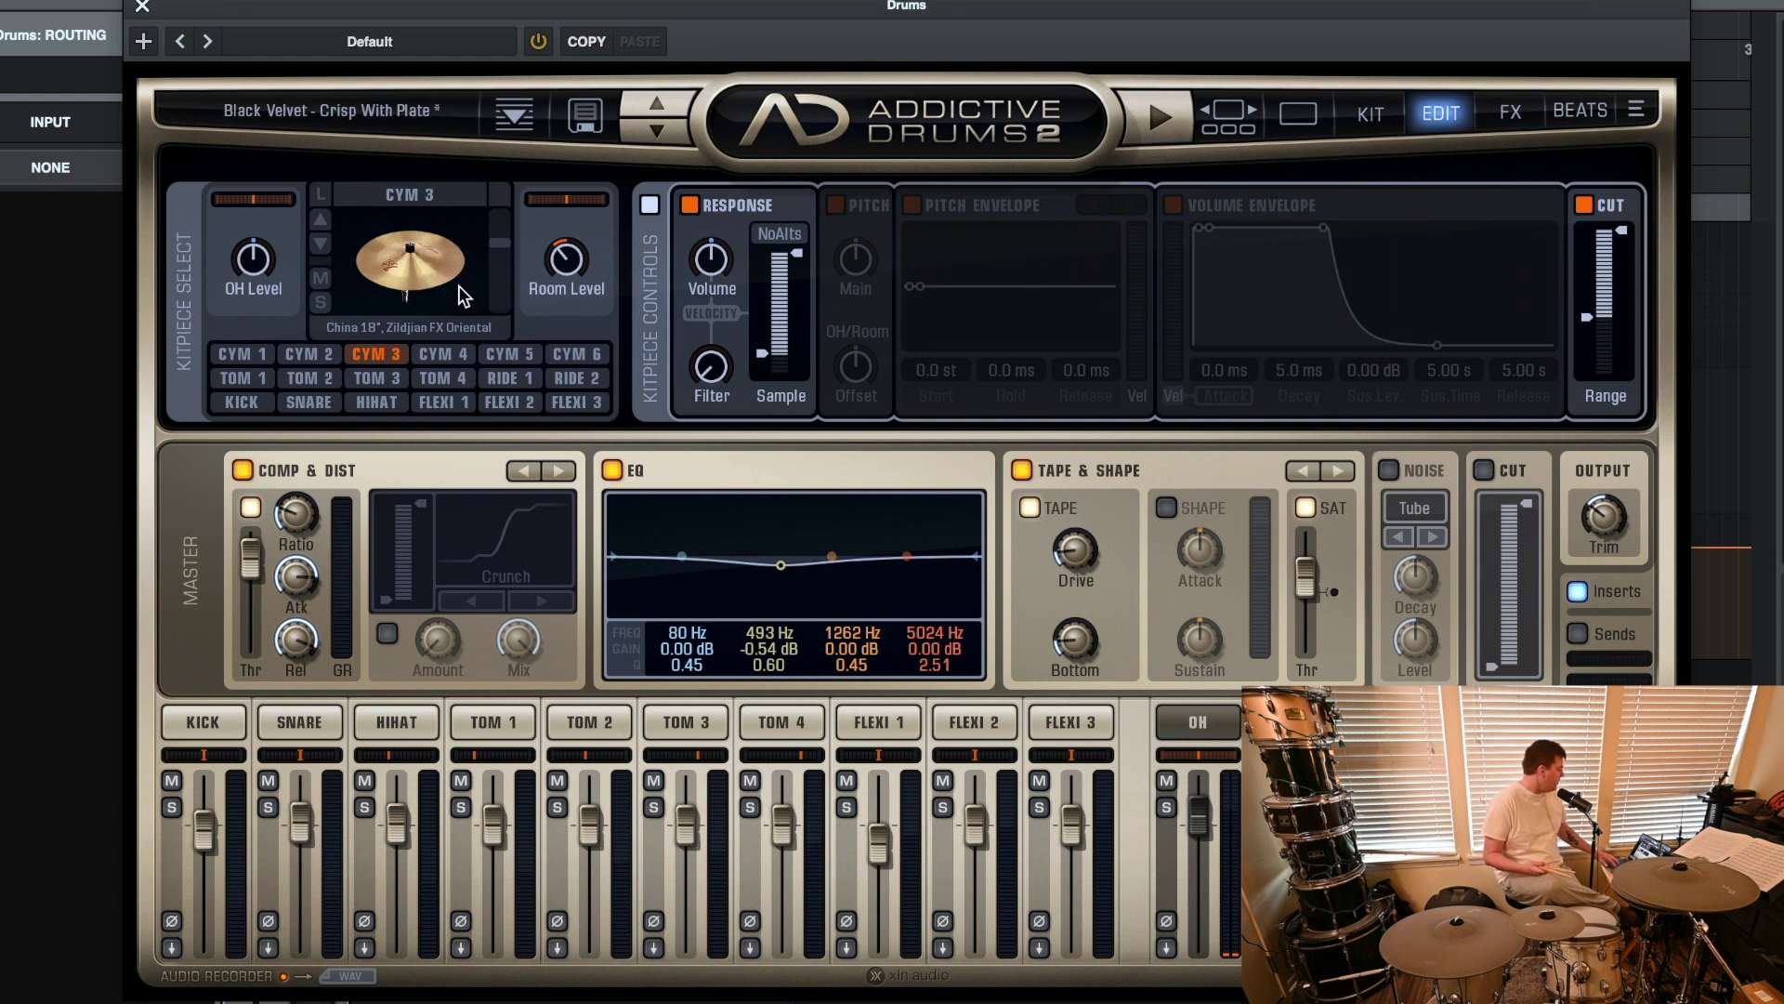
Show the kick drum's sound controls on the Edit page and stop host playback.
click(244, 398)
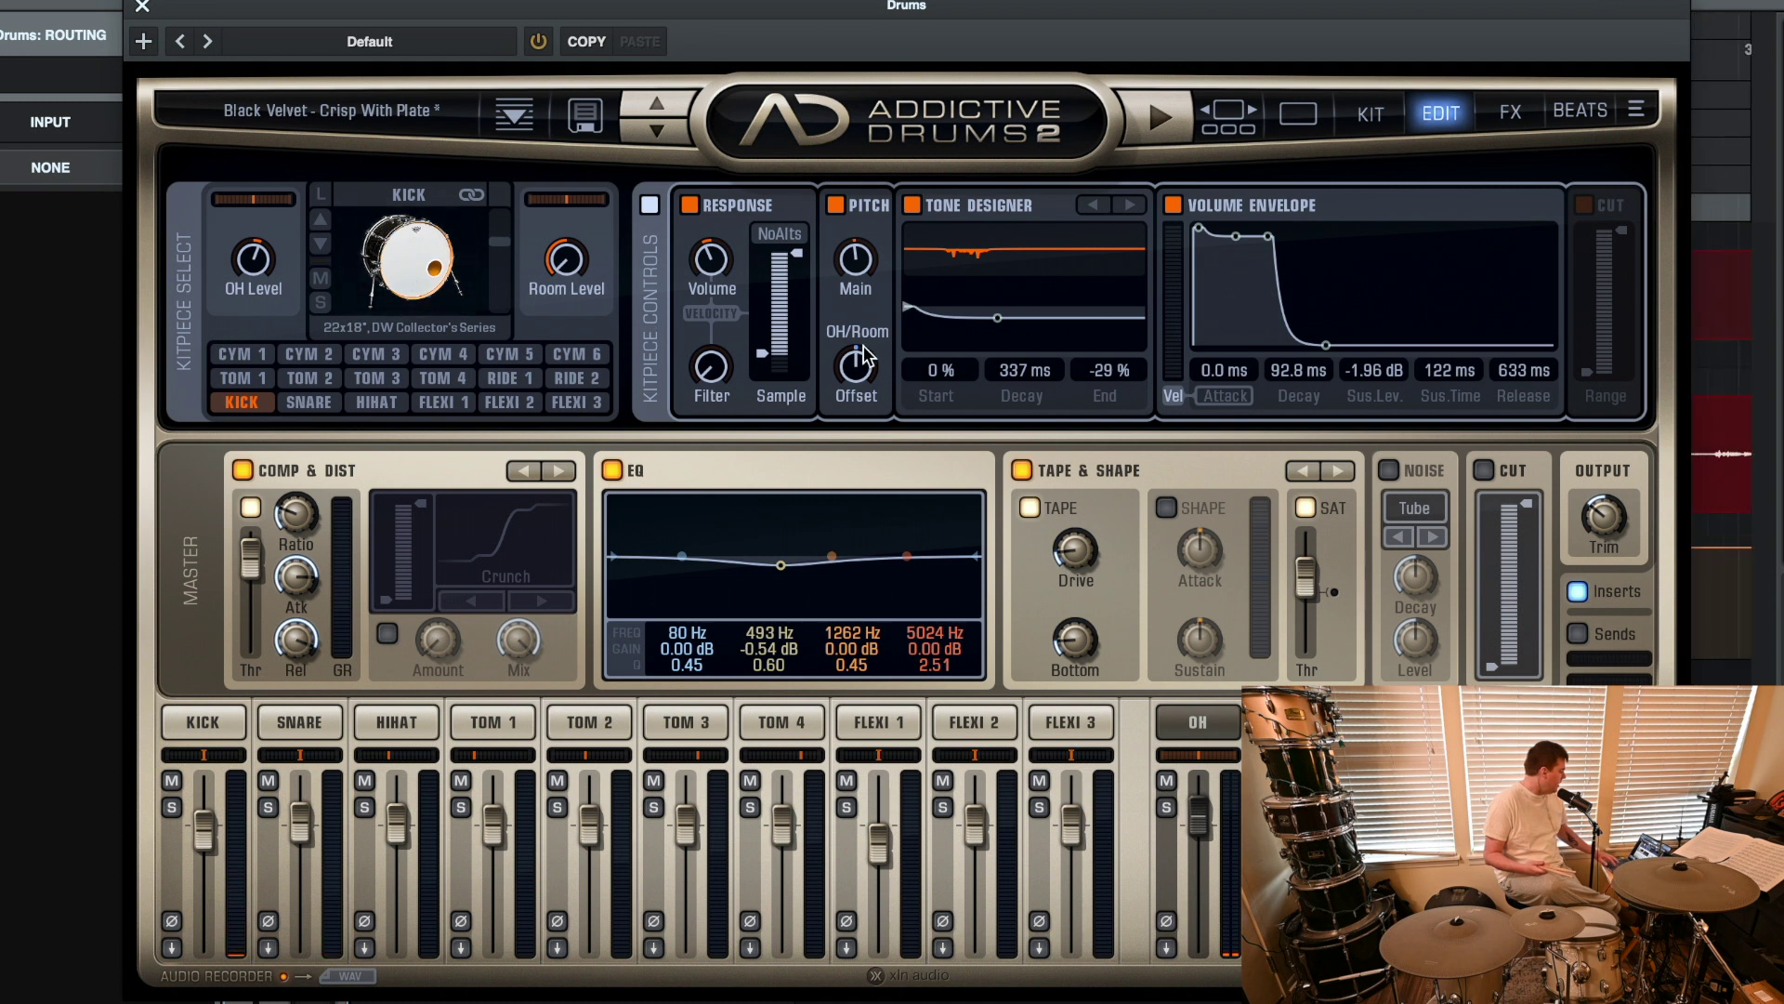
key(space)
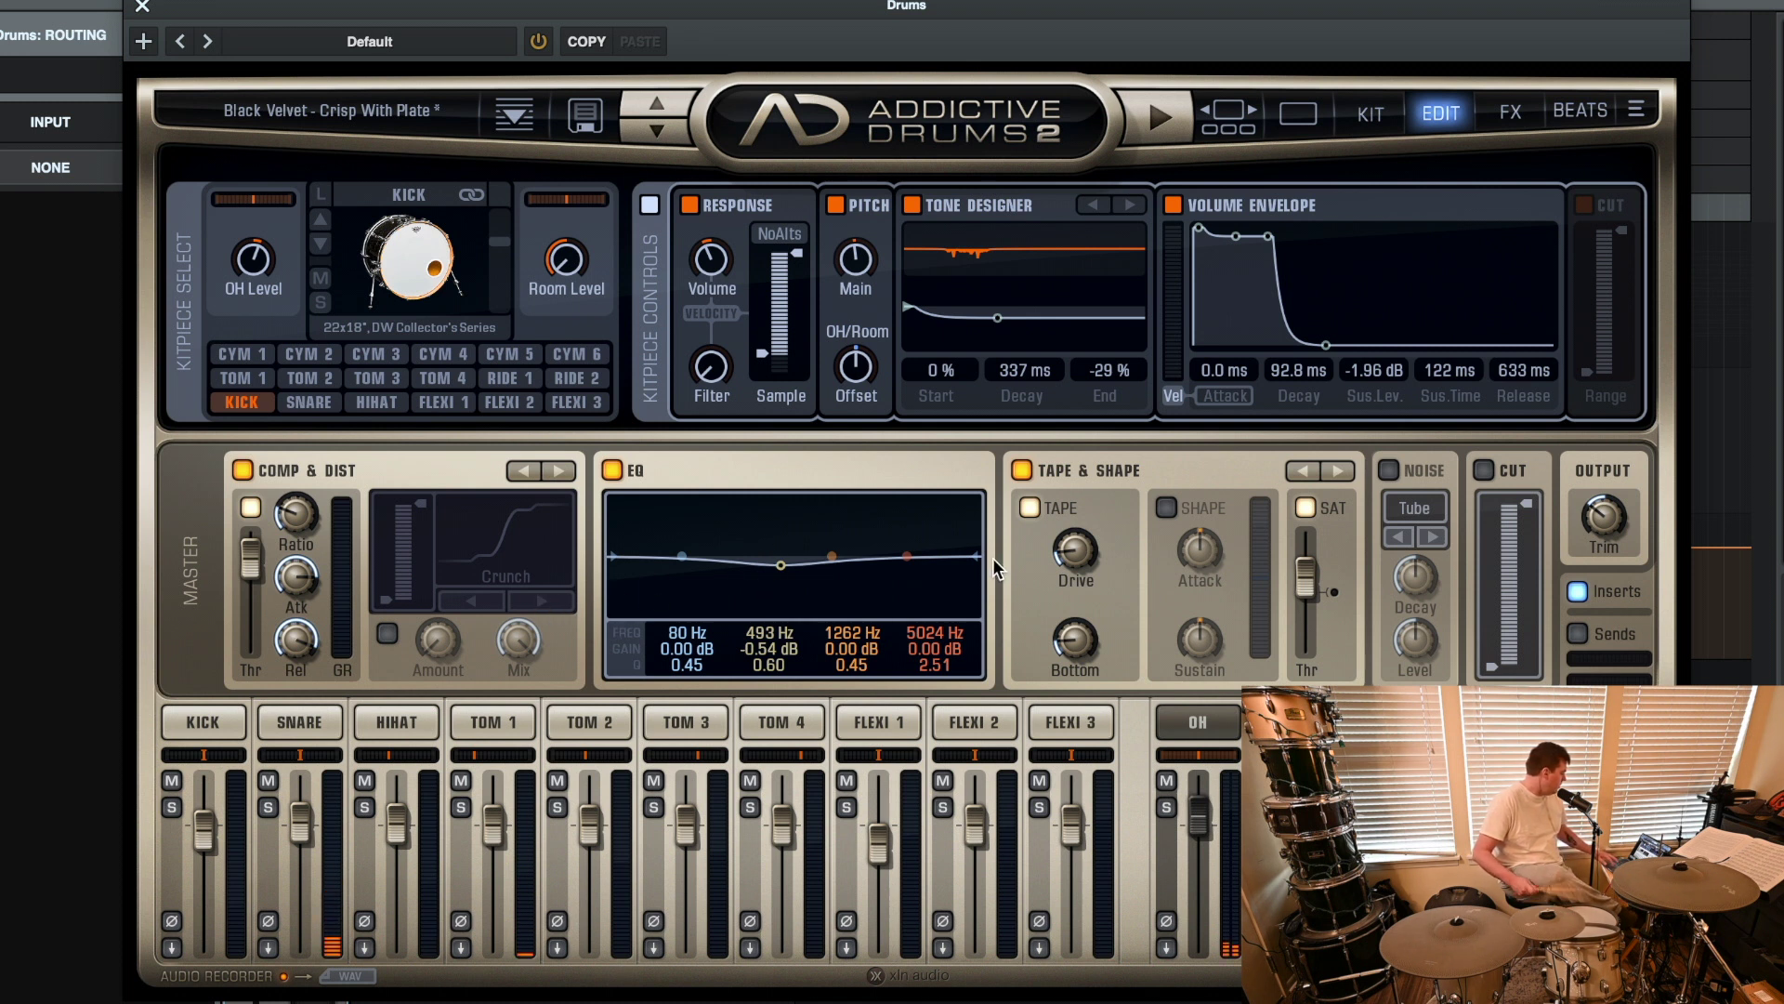
Select the snare, set its buzz to -9.39 dB, and shift its top/bottom mic balance.
click(286, 722)
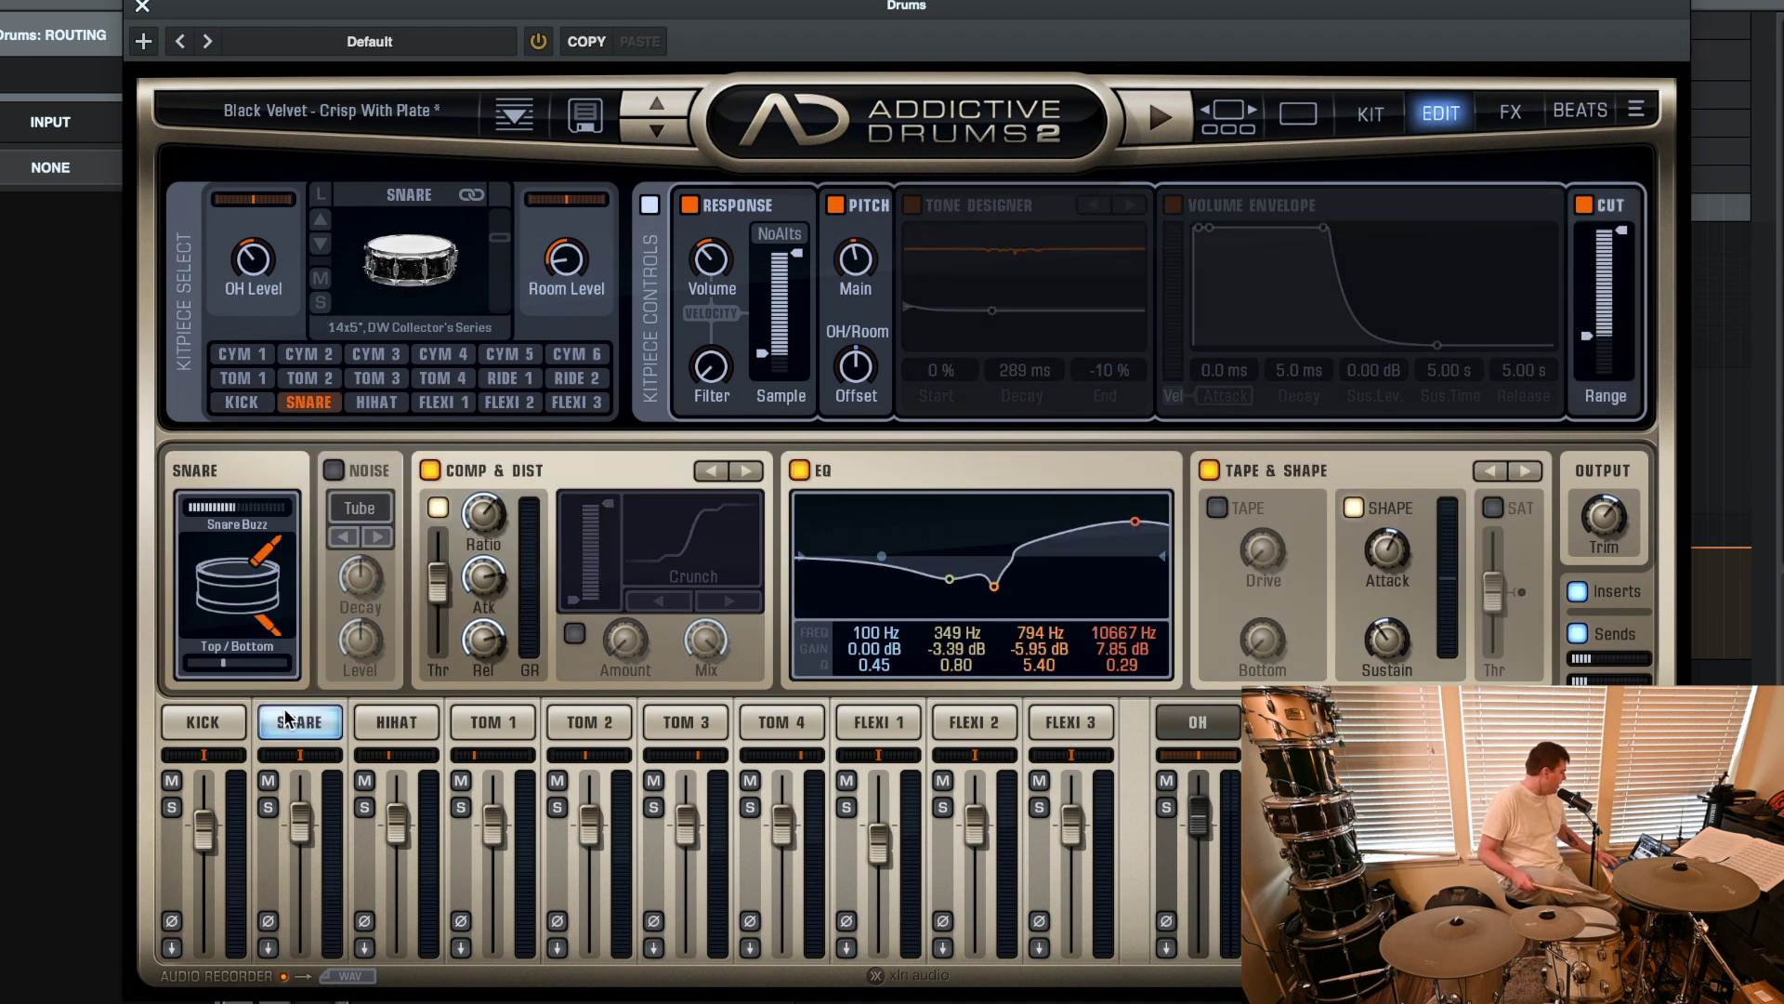
mouse_move(233, 509)
mouse_down()
mouse_move(199, 512)
mouse_move(233, 505)
mouse_up()
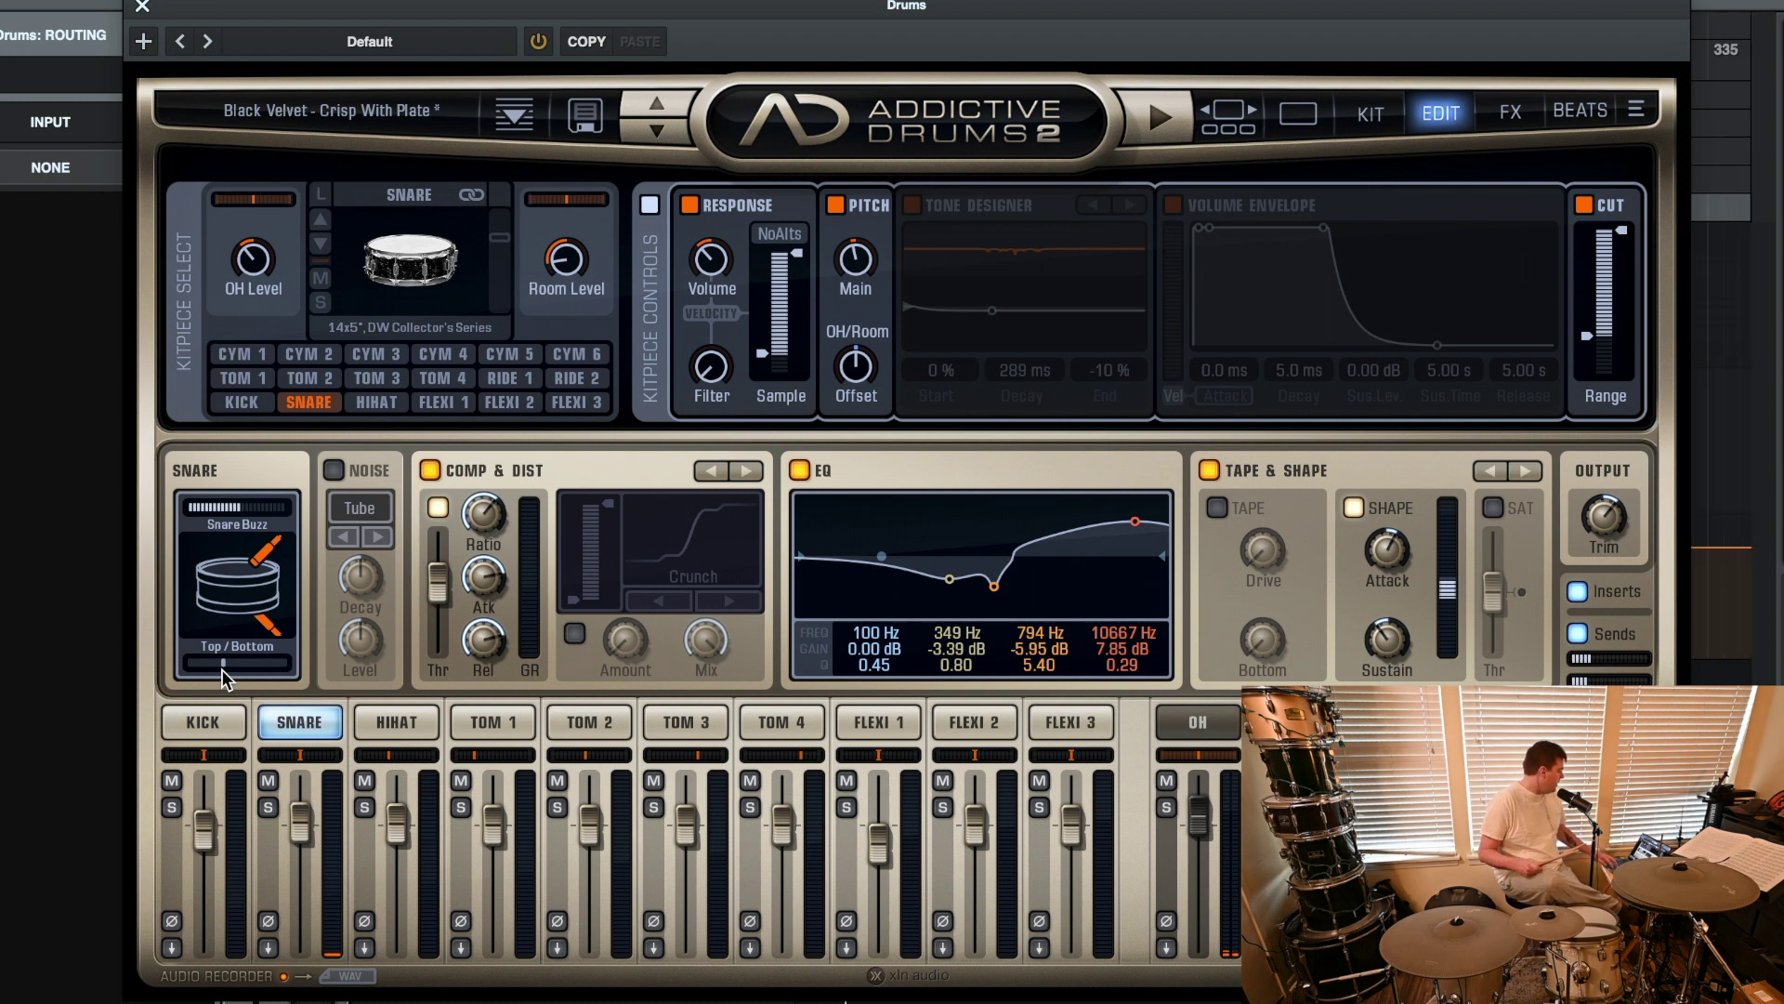
mouse_move(231, 671)
mouse_down()
mouse_move(272, 671)
mouse_move(204, 667)
mouse_up()
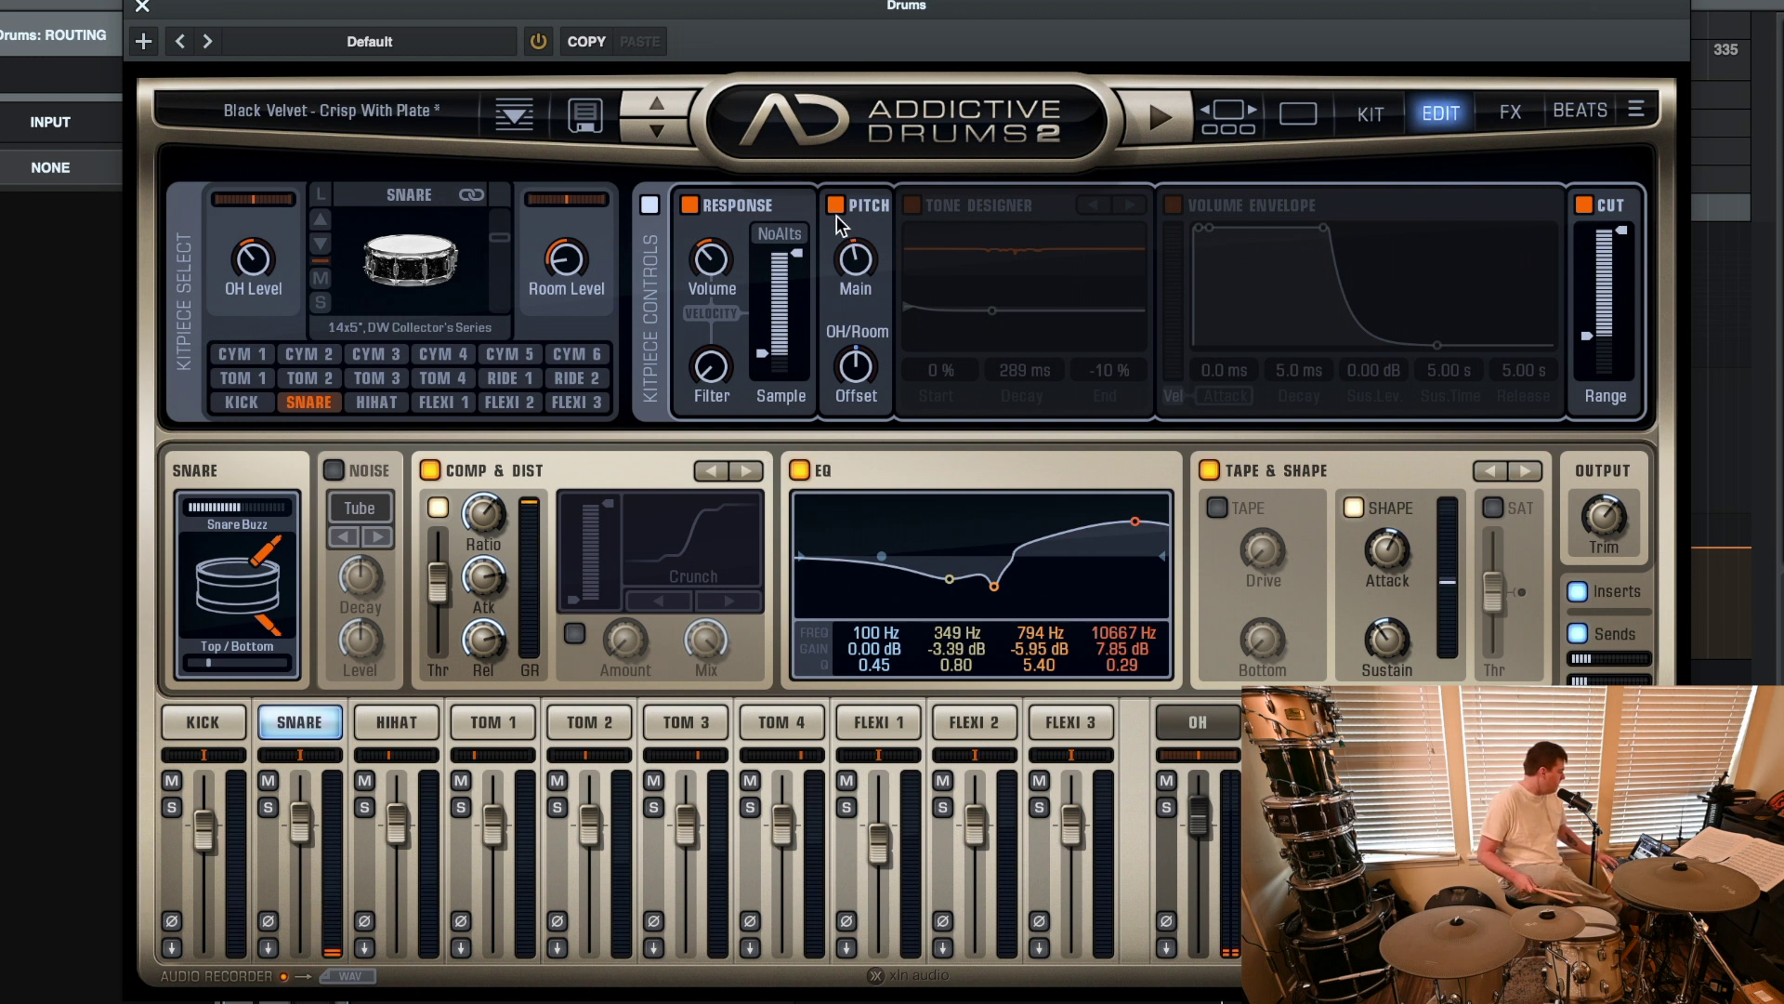
Raise the snare pitch to 0.18 st and compare it bypassed and re-enabled.
mouse_move(856, 262)
mouse_down()
mouse_move(881, 149)
mouse_move(856, 260)
mouse_up()
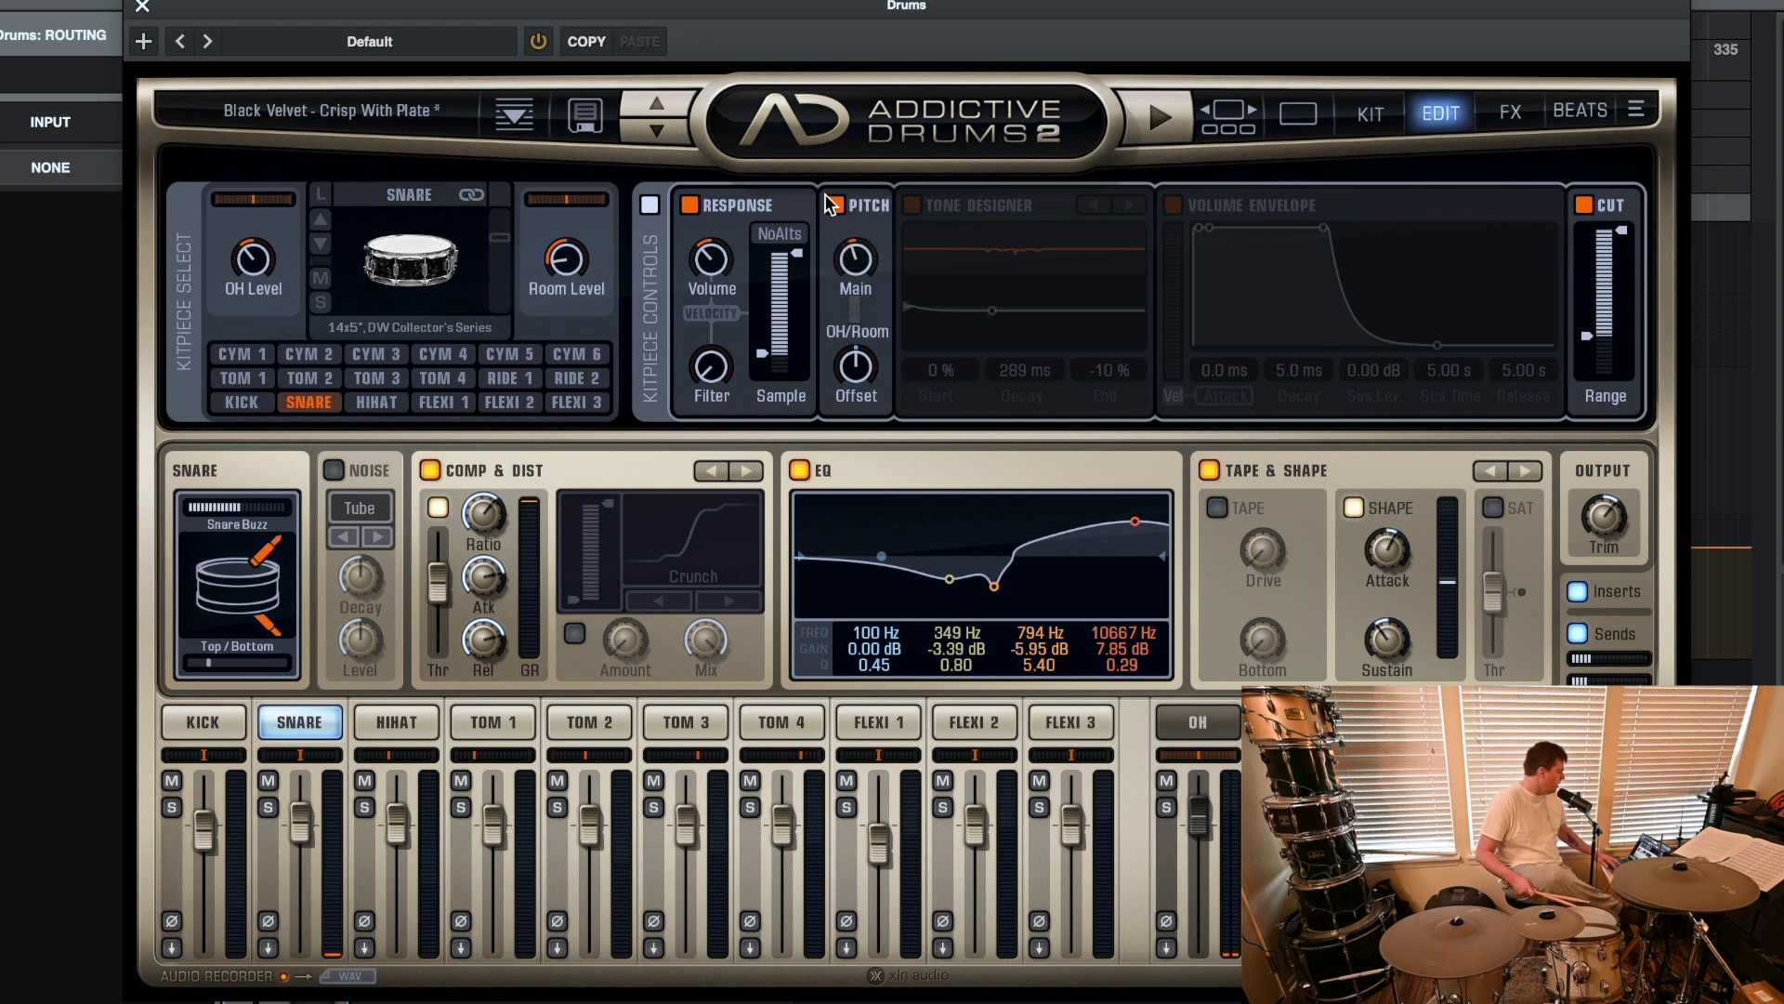
click(836, 205)
click(837, 206)
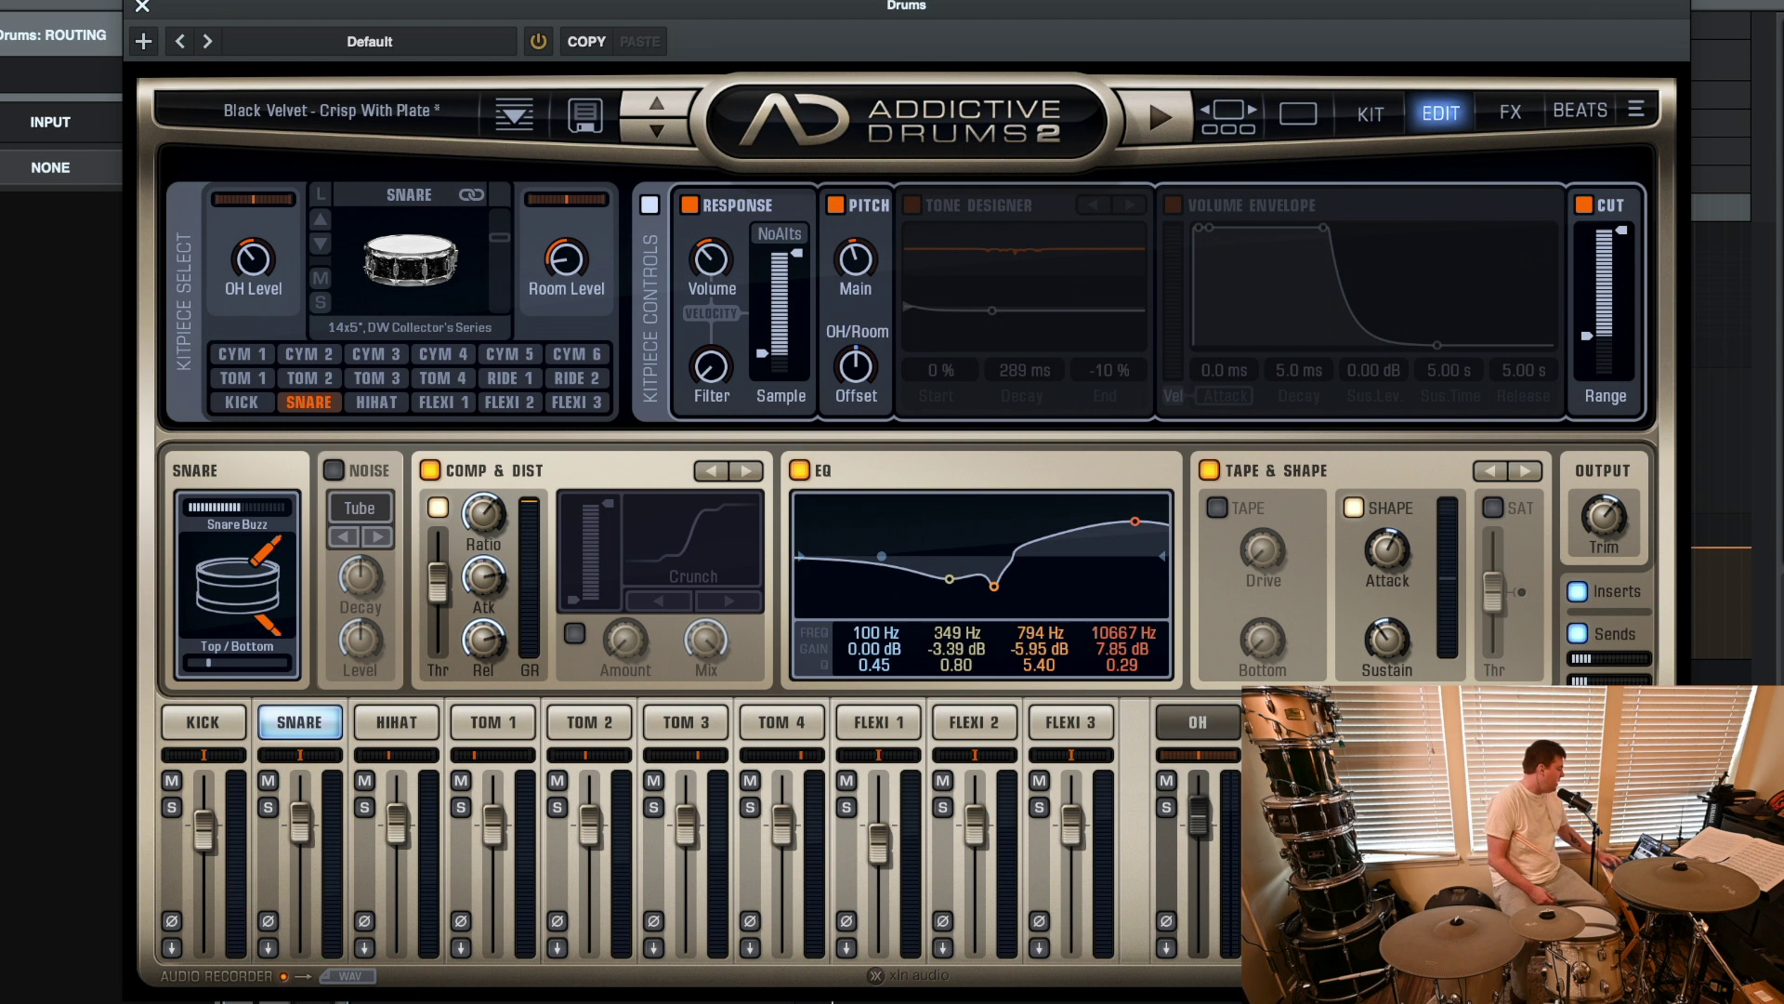
click(1635, 109)
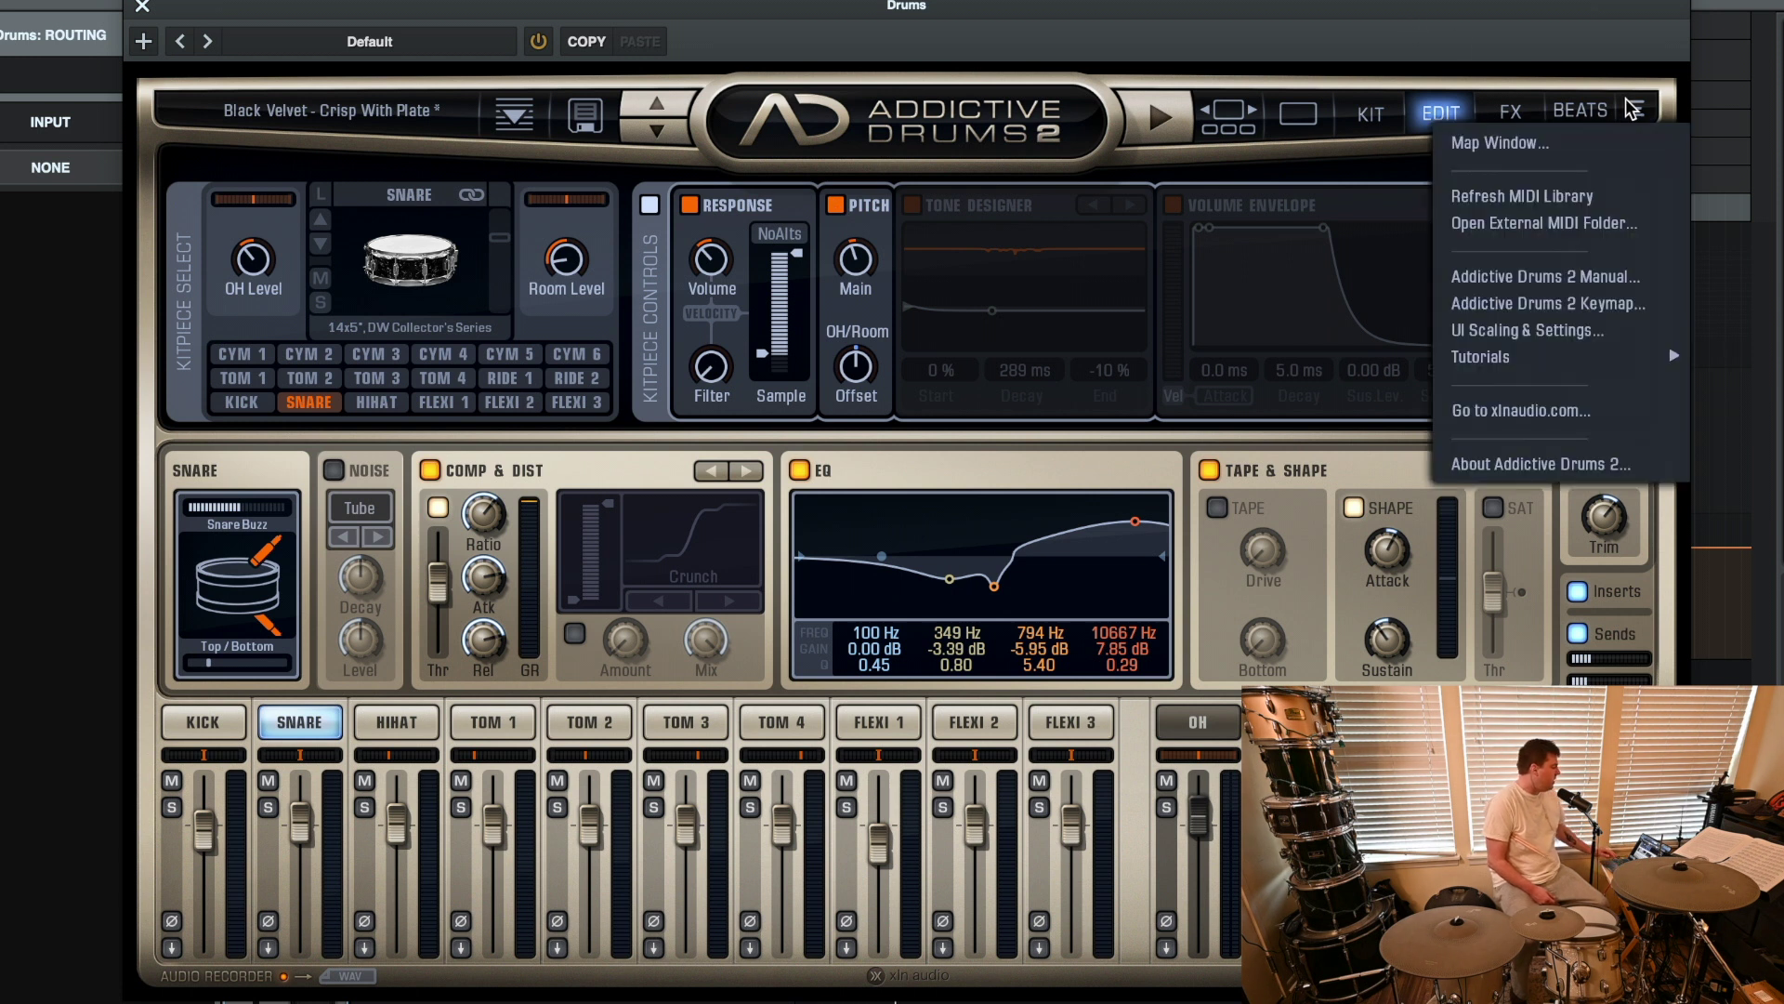